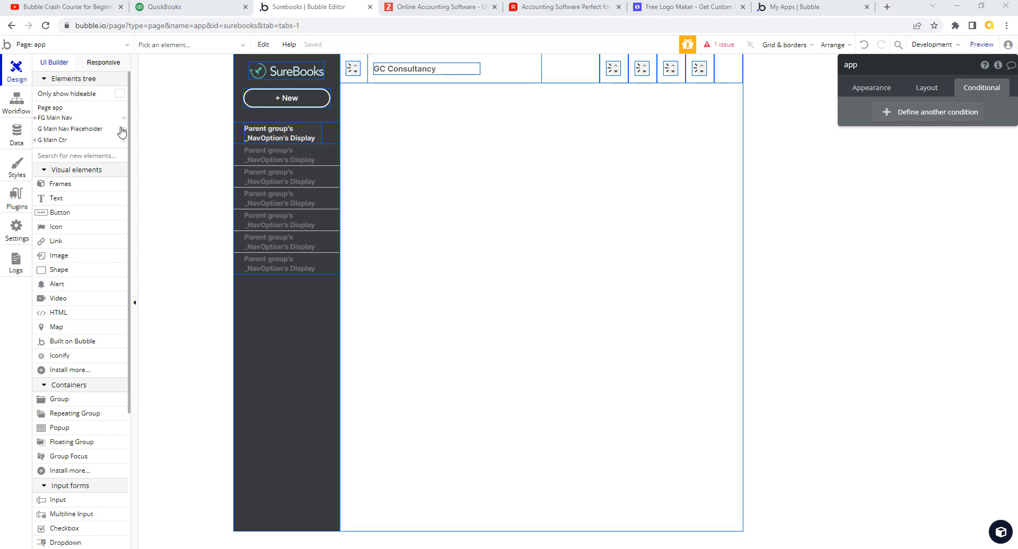
- Run the app as the existing user from the app data to preview it, and return to the page design
left_click(19, 139)
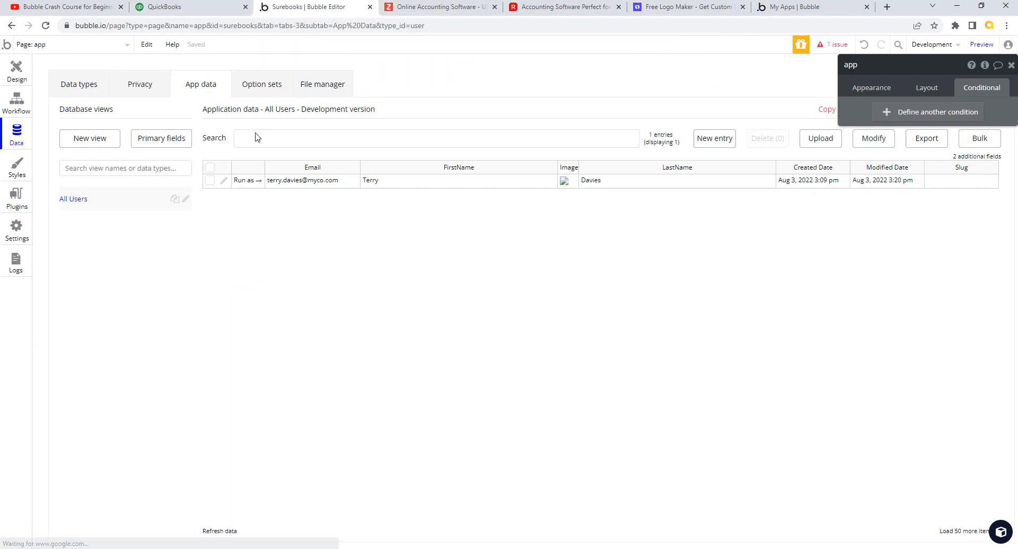
left_click(248, 183)
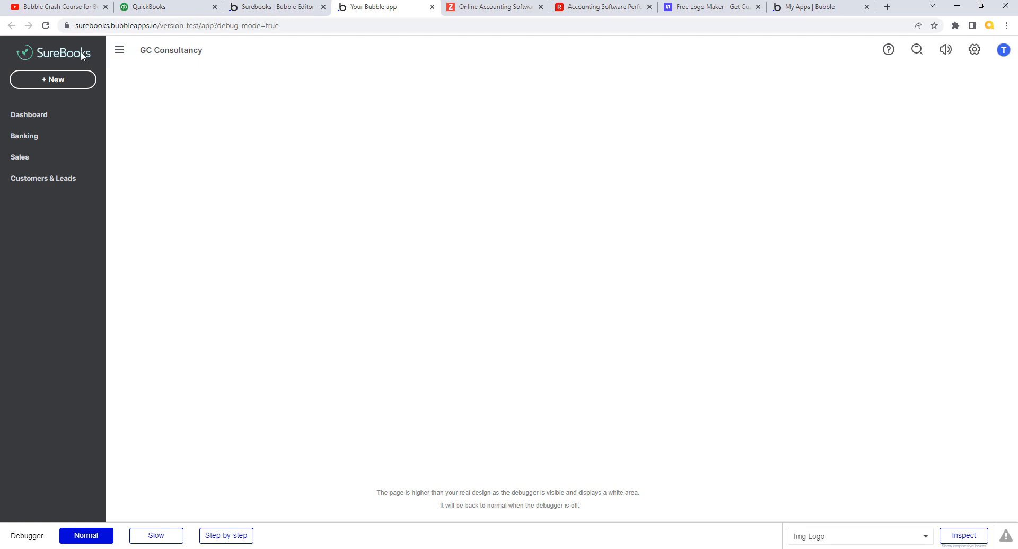
left_click(299, 11)
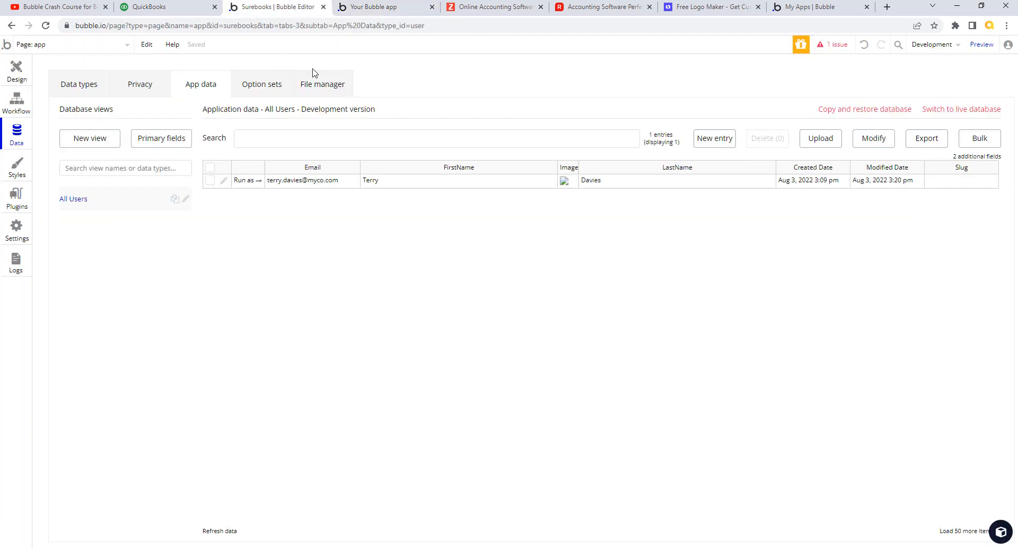
left_click(18, 73)
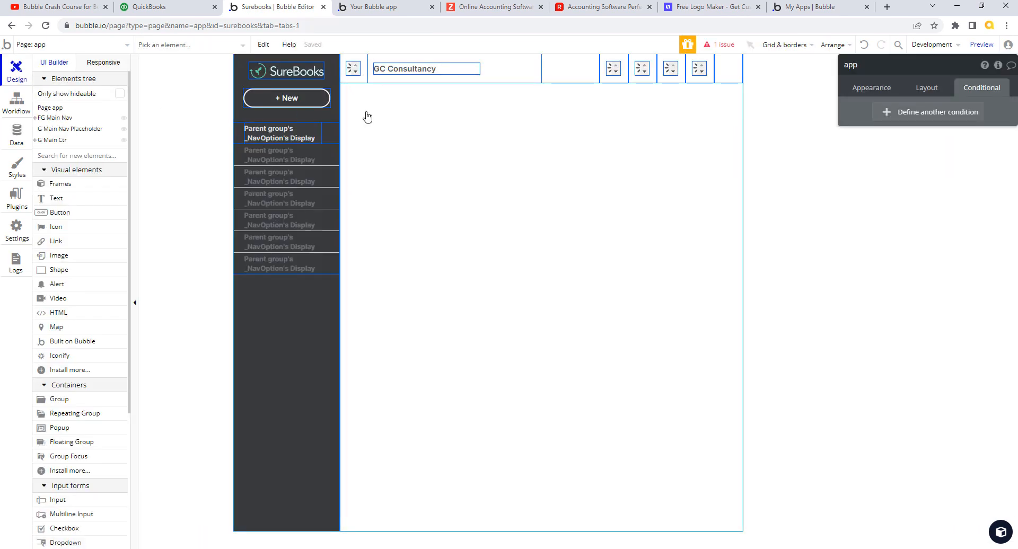
- Create a yes/no custom state named _showNav on the app page, with its default value set to yes
left_click(354, 72)
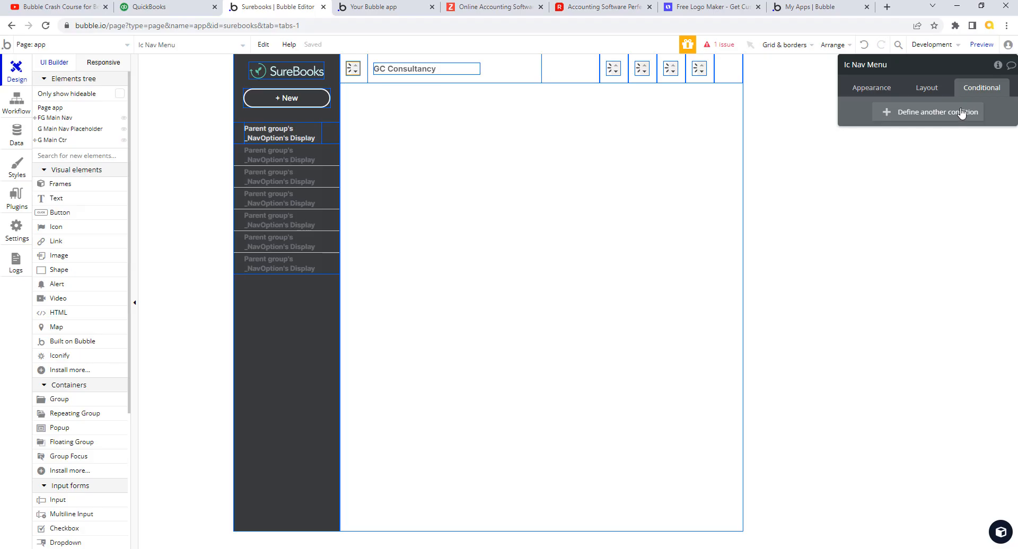
left_click(788, 80)
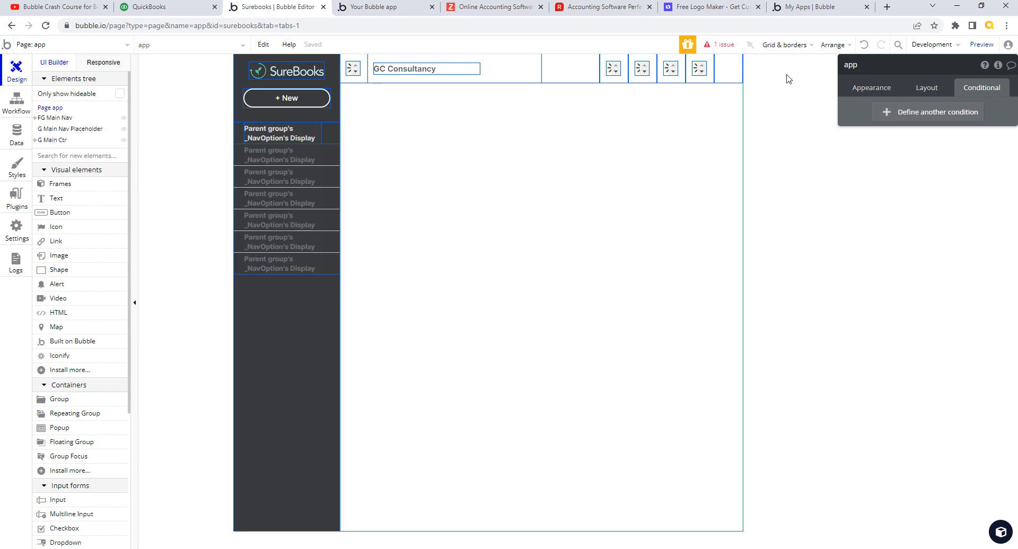
left_click(998, 66)
left_click(699, 113)
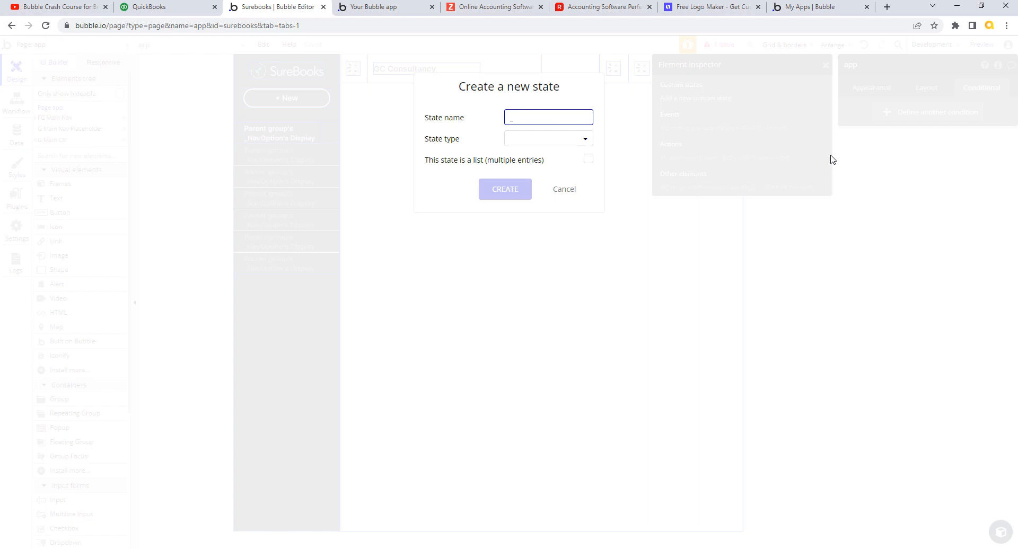
type("showNav")
left_click(586, 140)
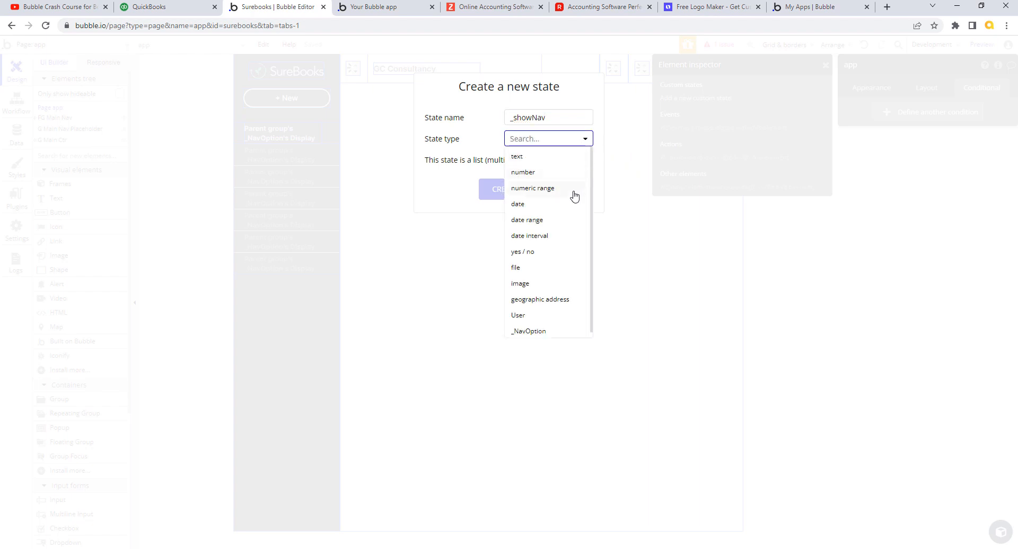
left_click(536, 254)
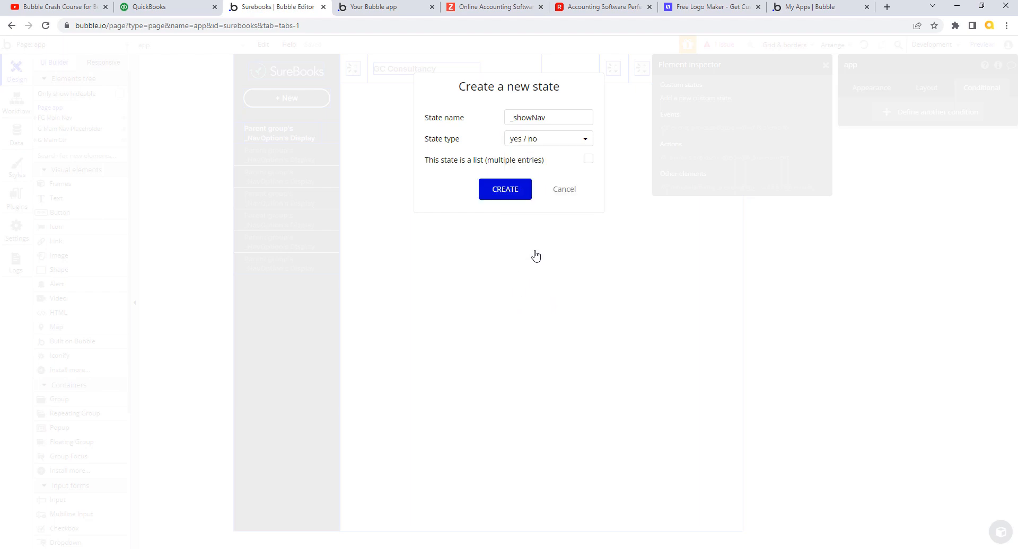
left_click(514, 192)
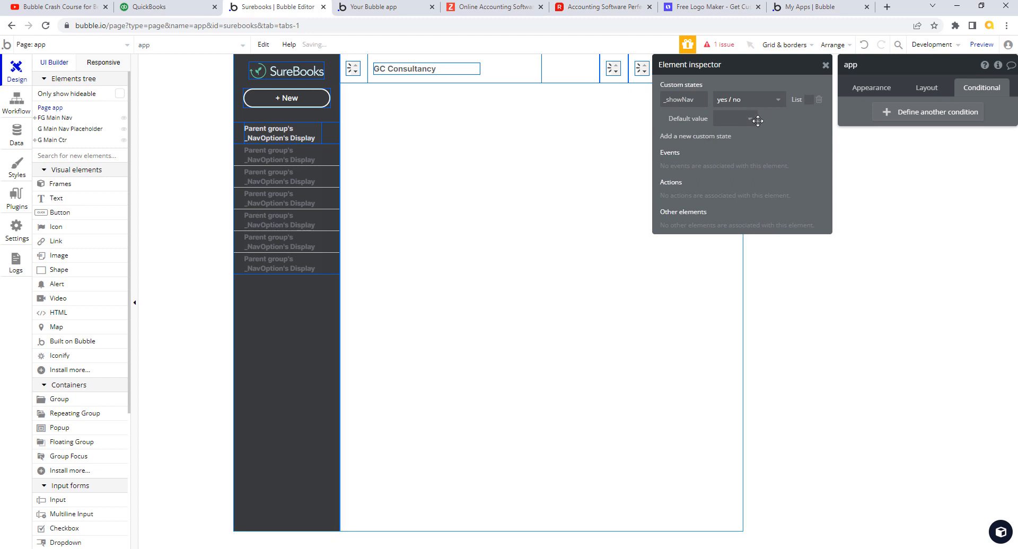
left_click(751, 121)
left_click(735, 154)
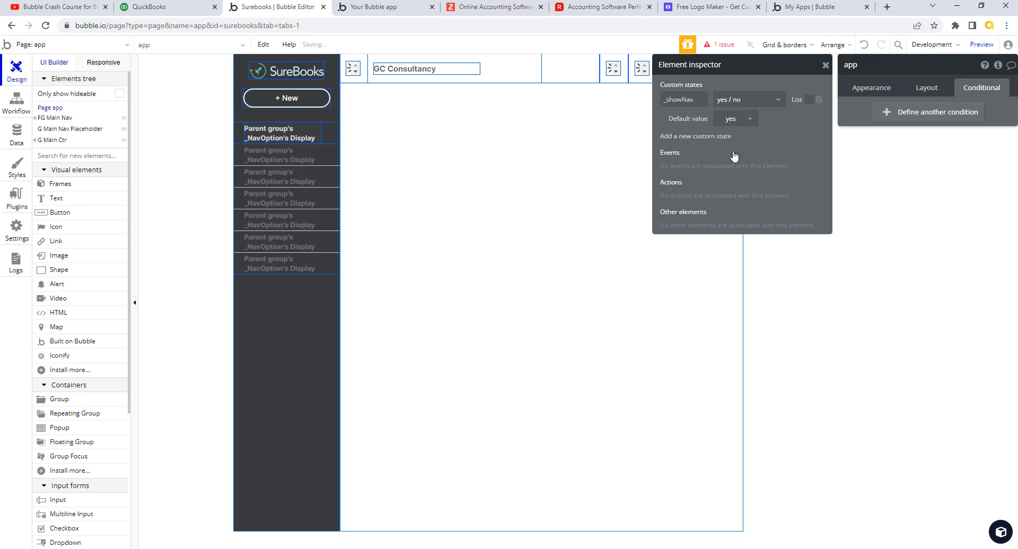
left_click(826, 66)
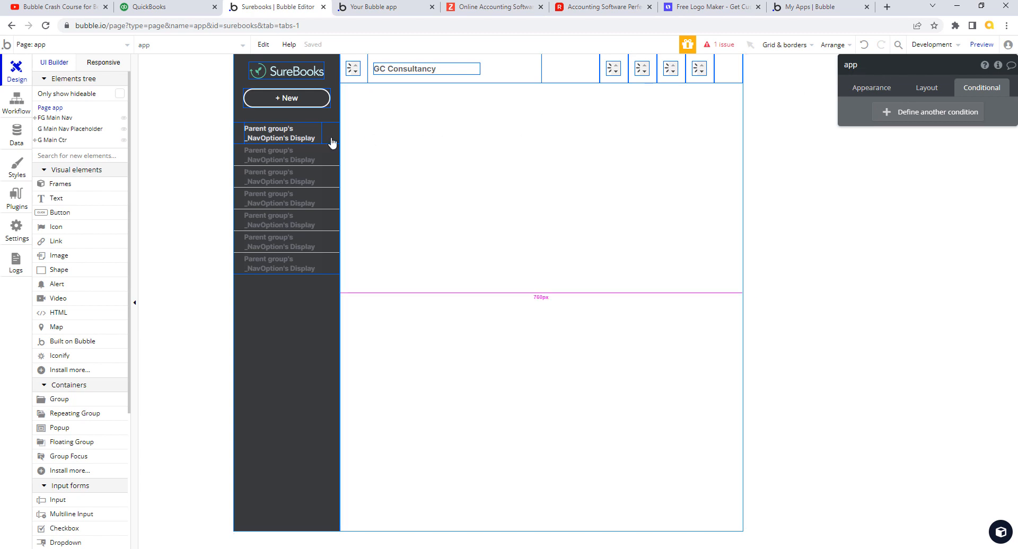
- Make the FG Main Nav floating group not visible on page load
left_click(63, 118)
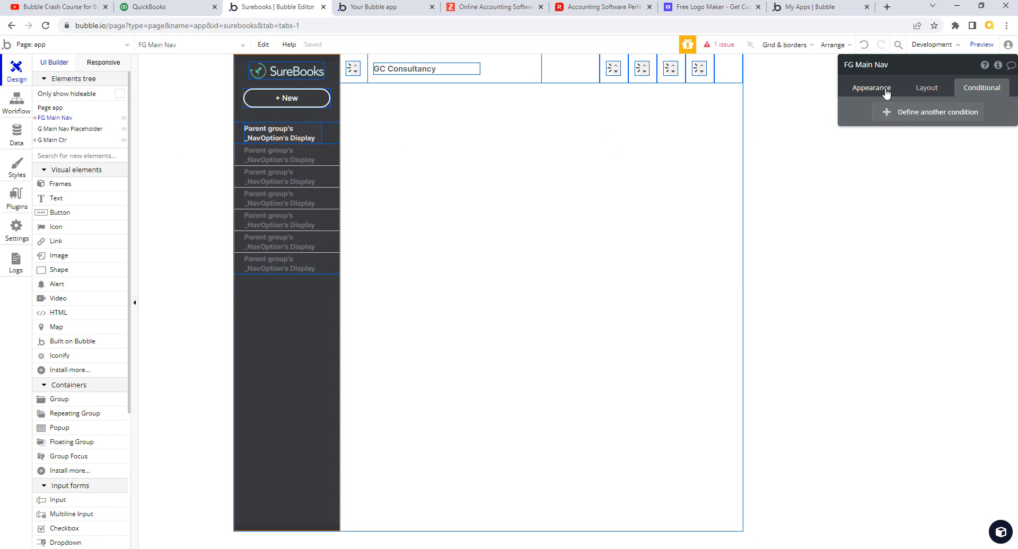
left_click(929, 89)
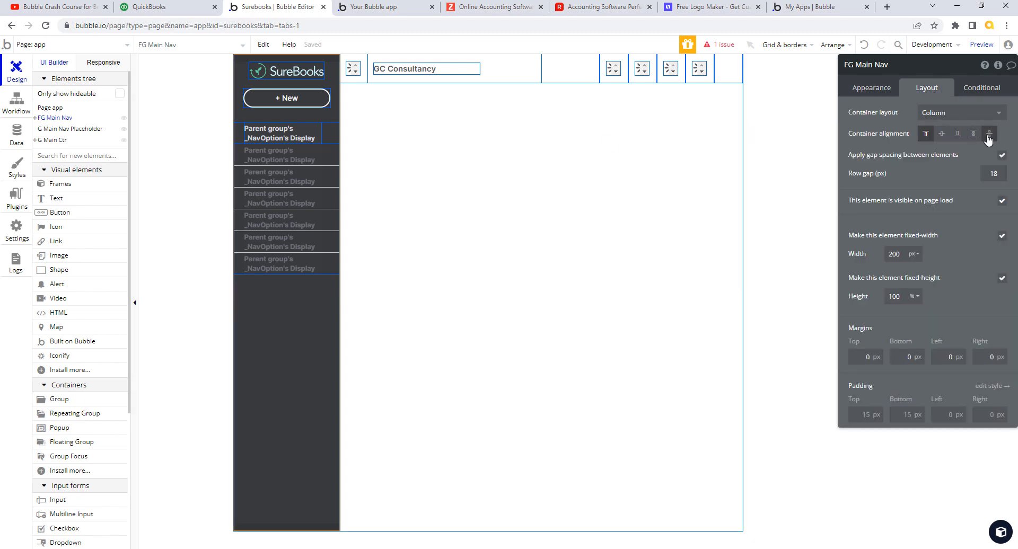
left_click(1002, 201)
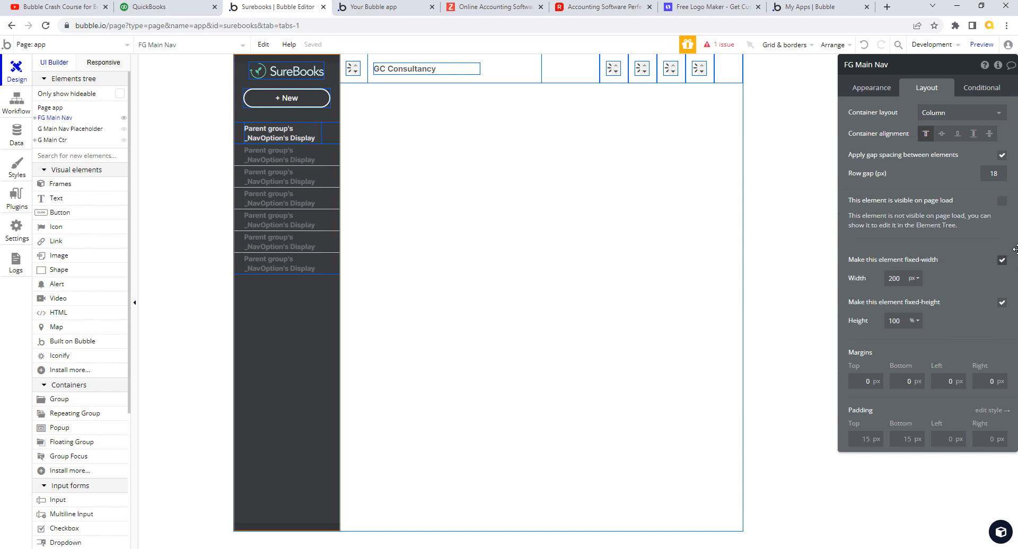
- Add a condition to FG Main Nav that makes it visible when app's _showNav is "yes"
left_click(981, 91)
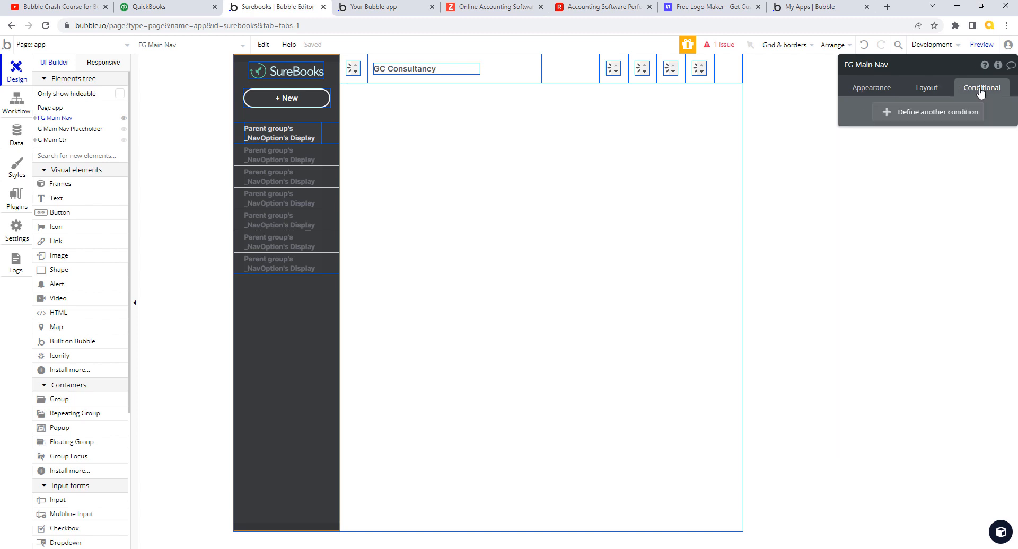
left_click(884, 116)
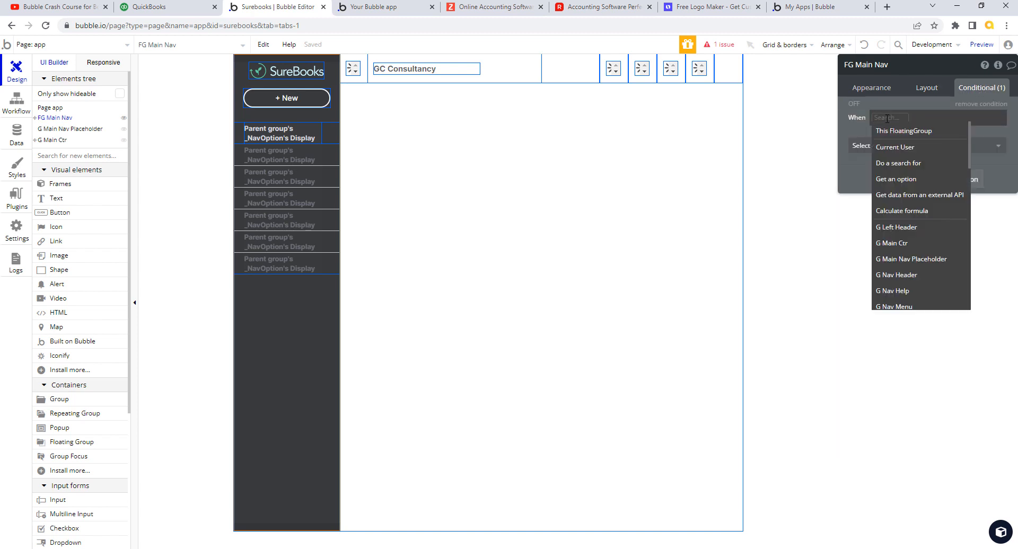
type("app")
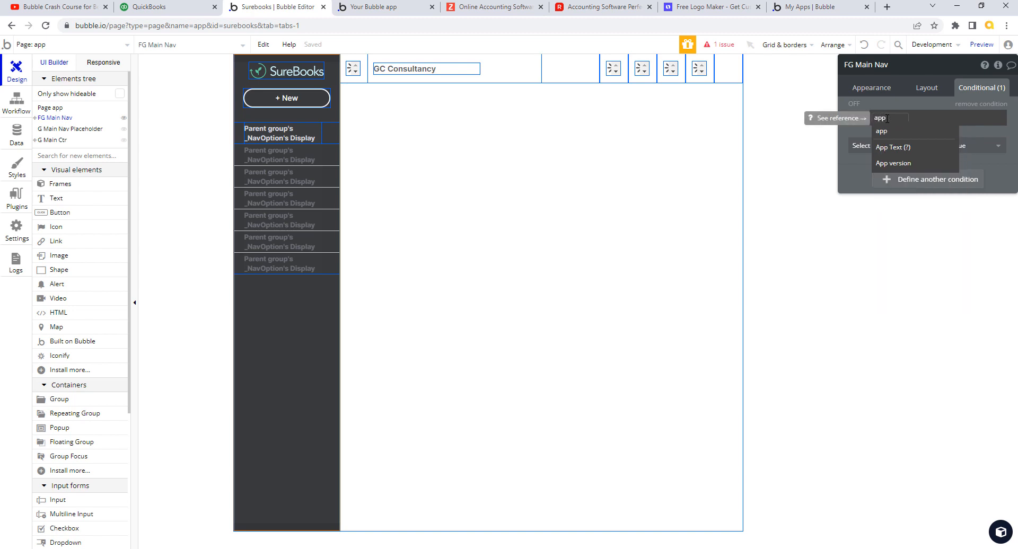
left_click(893, 131)
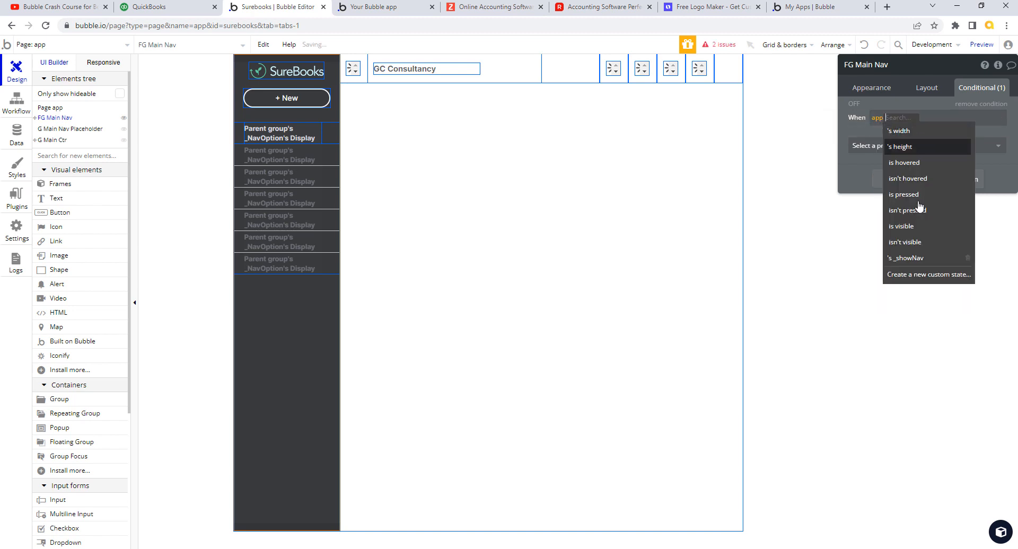
left_click(928, 259)
left_click(935, 122)
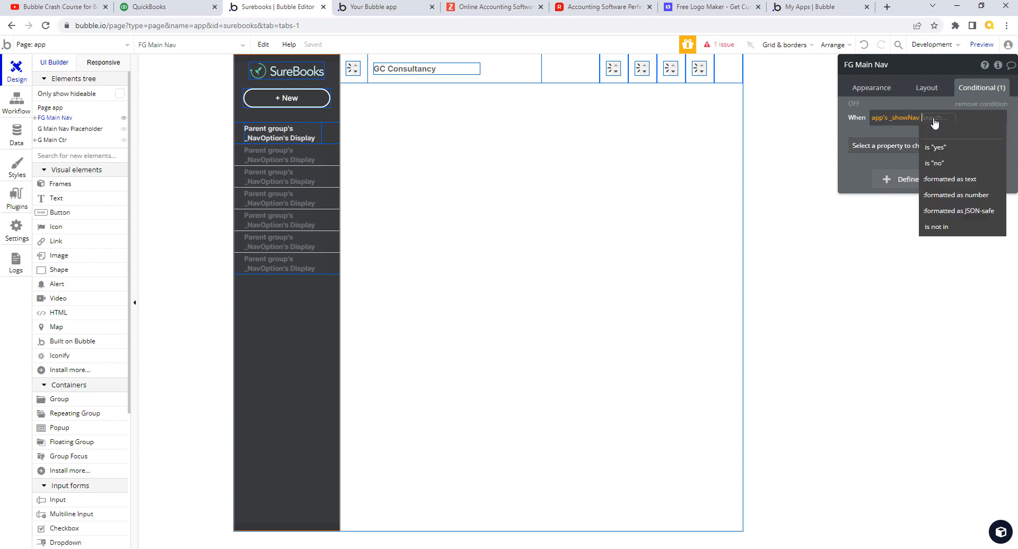
left_click(942, 152)
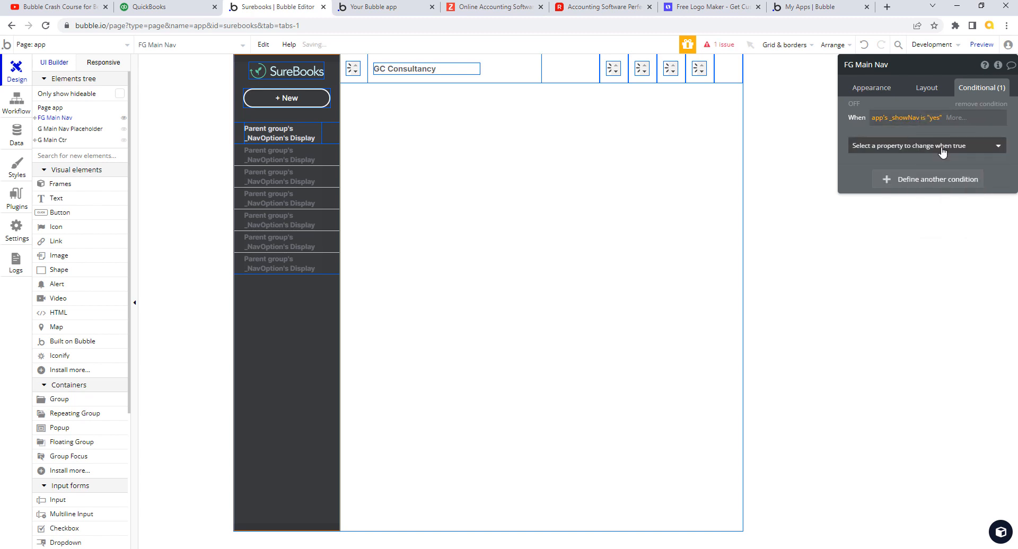
left_click(982, 149)
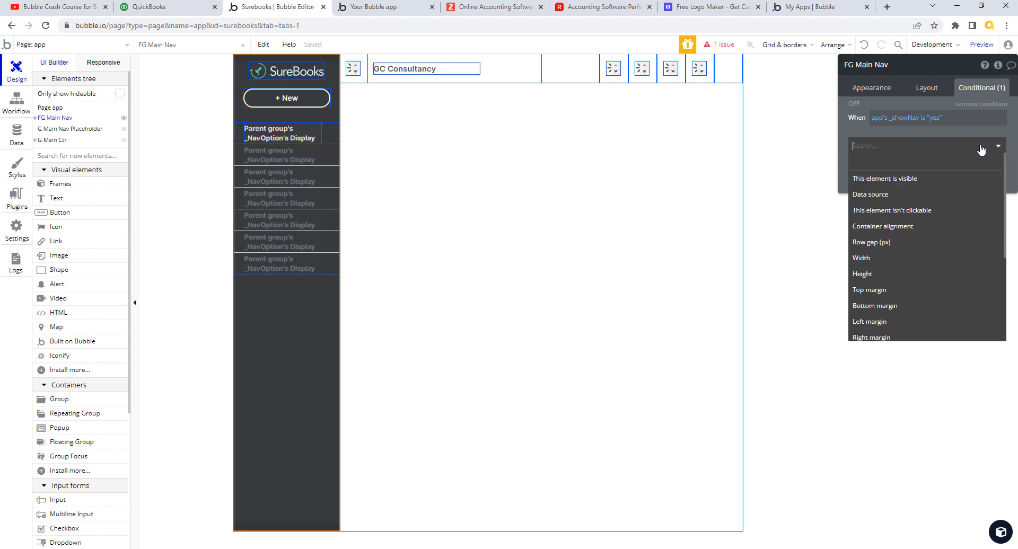
left_click(902, 179)
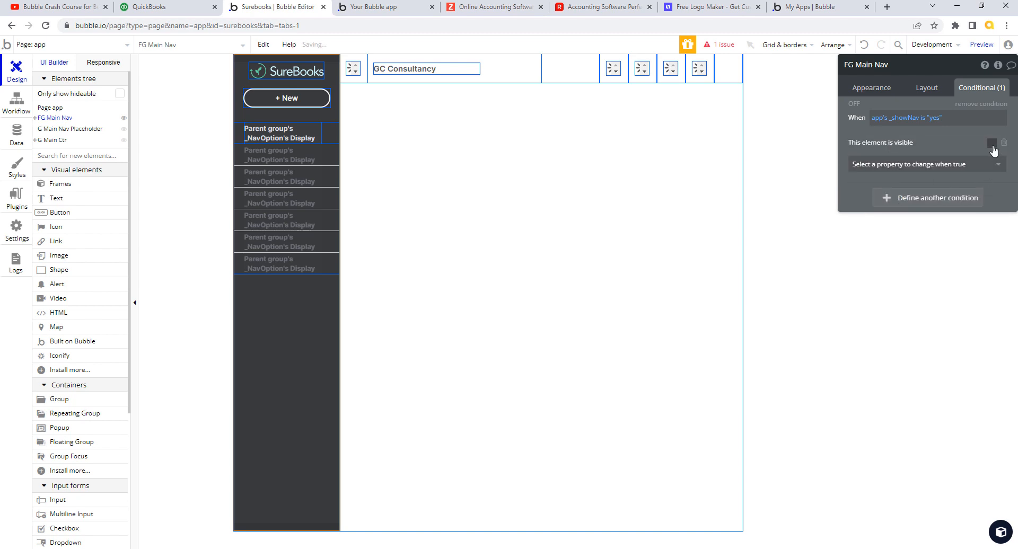
left_click(992, 145)
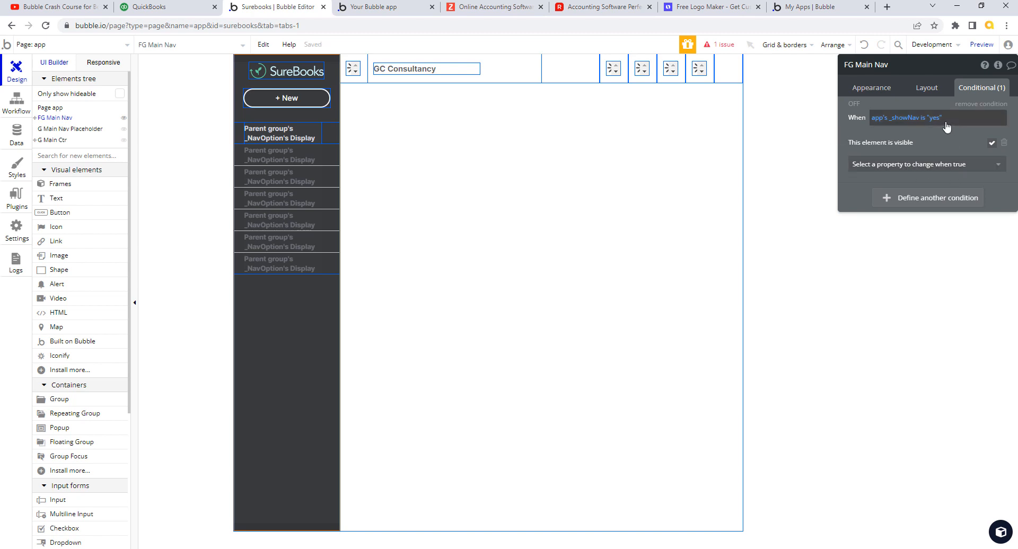
- Copy the _showNav visibility condition from FG Main Nav and paste it onto G Main Nav Placeholder
left_click(932, 90)
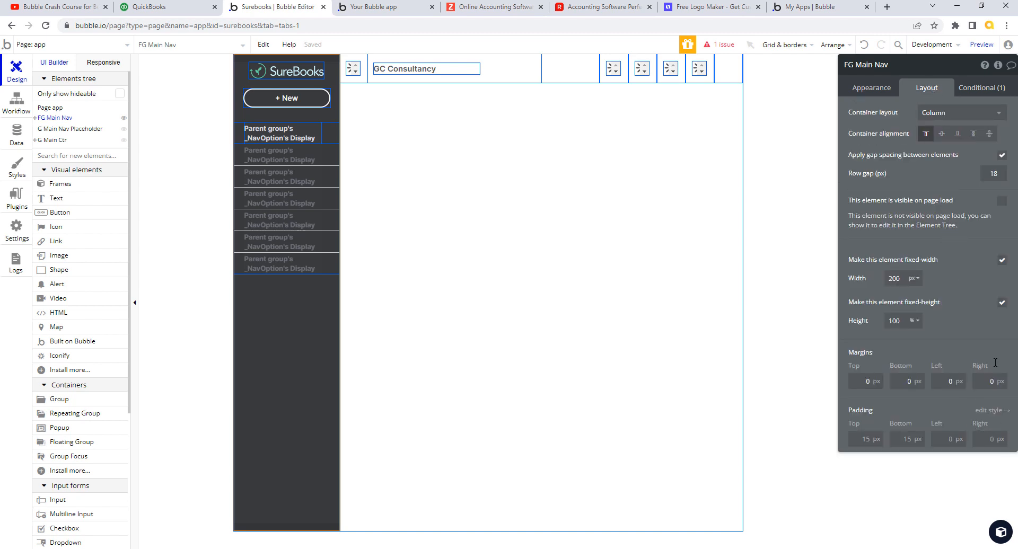
left_click(966, 92)
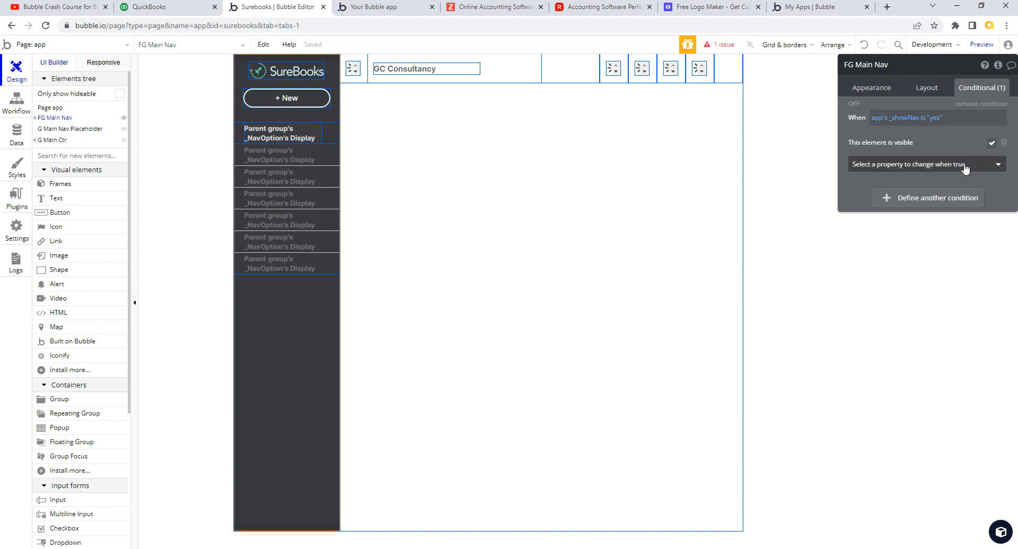
right_click(862, 129)
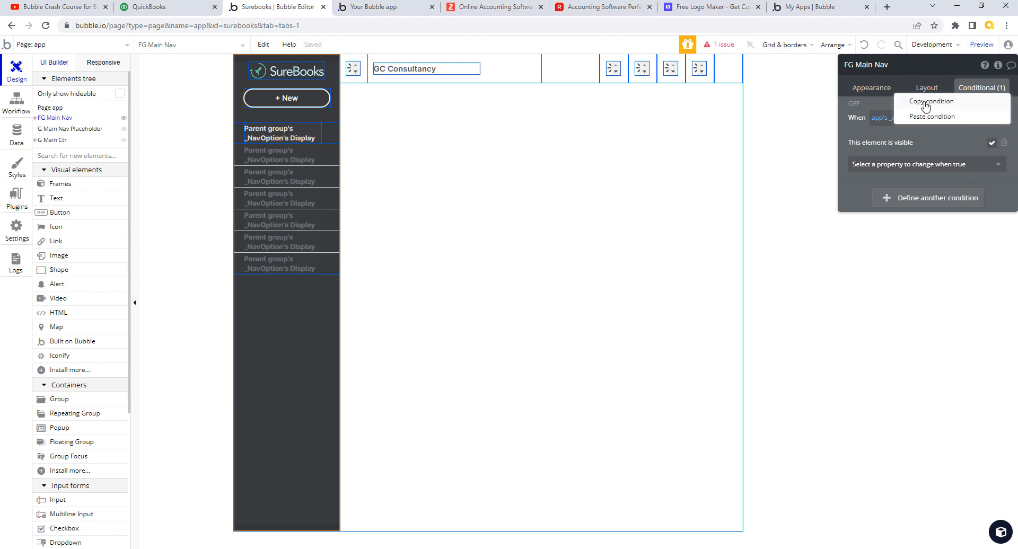
left_click(925, 106)
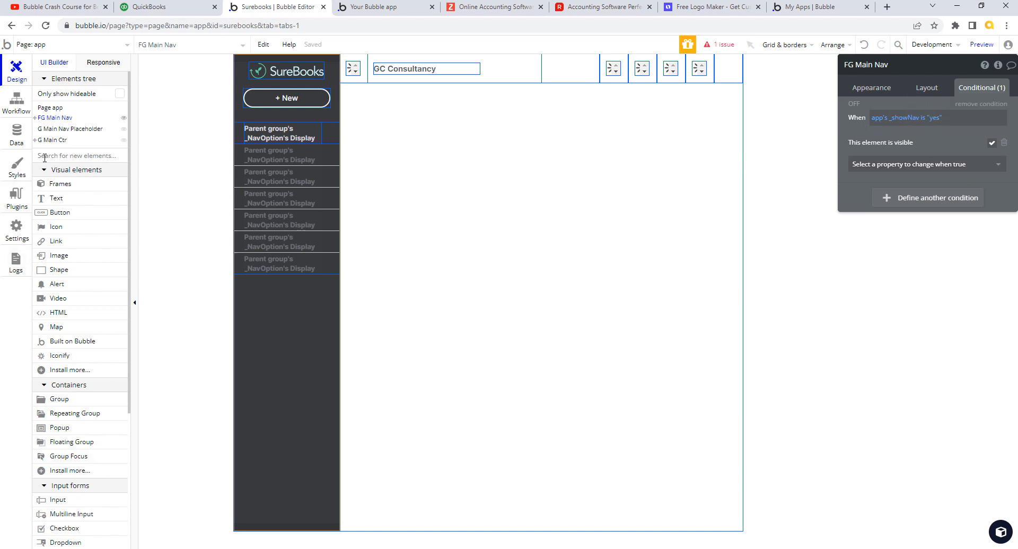
left_click(73, 129)
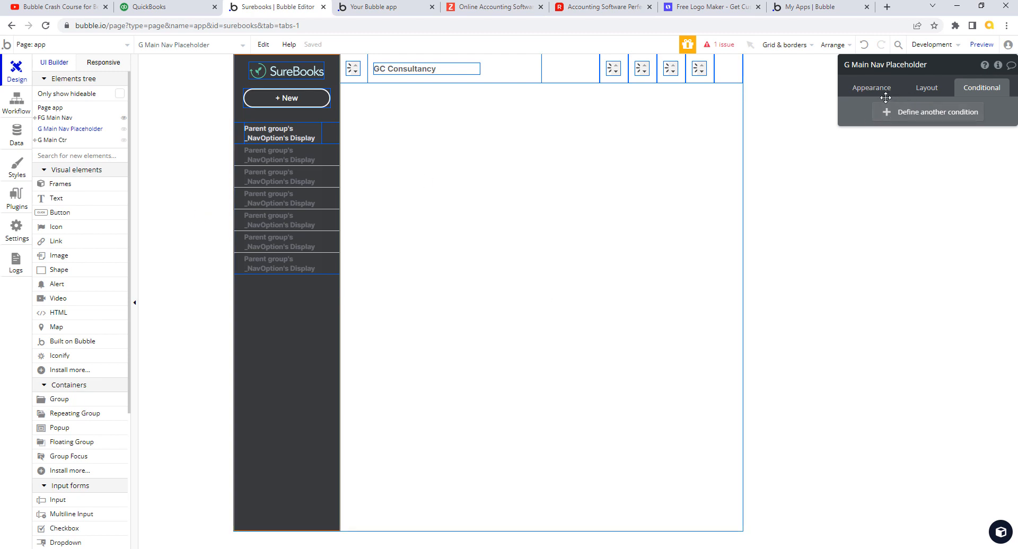
right_click(859, 112)
left_click(920, 83)
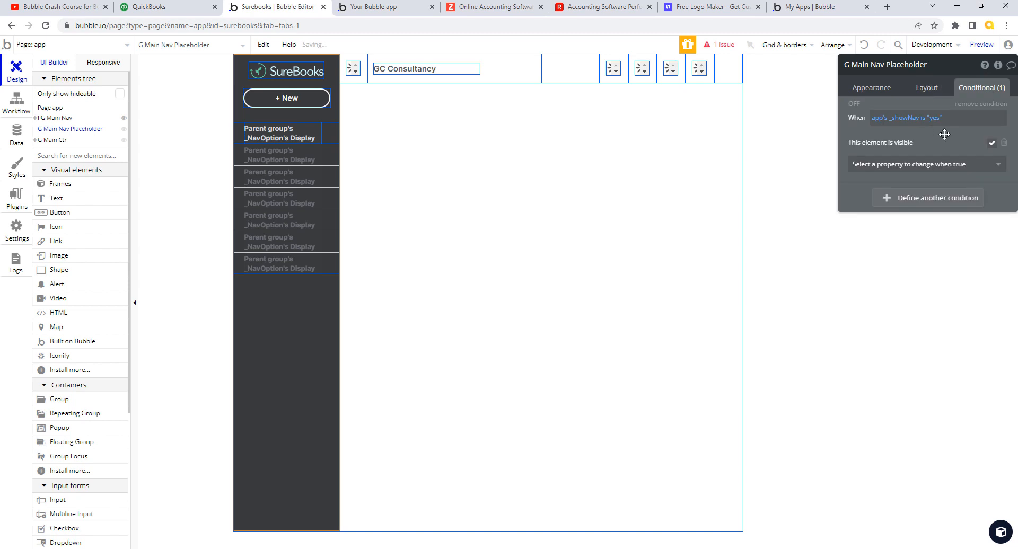
- Make G Main Nav Placeholder not visible on page load and animate its collapse with the Slide Left/Right style
left_click(929, 92)
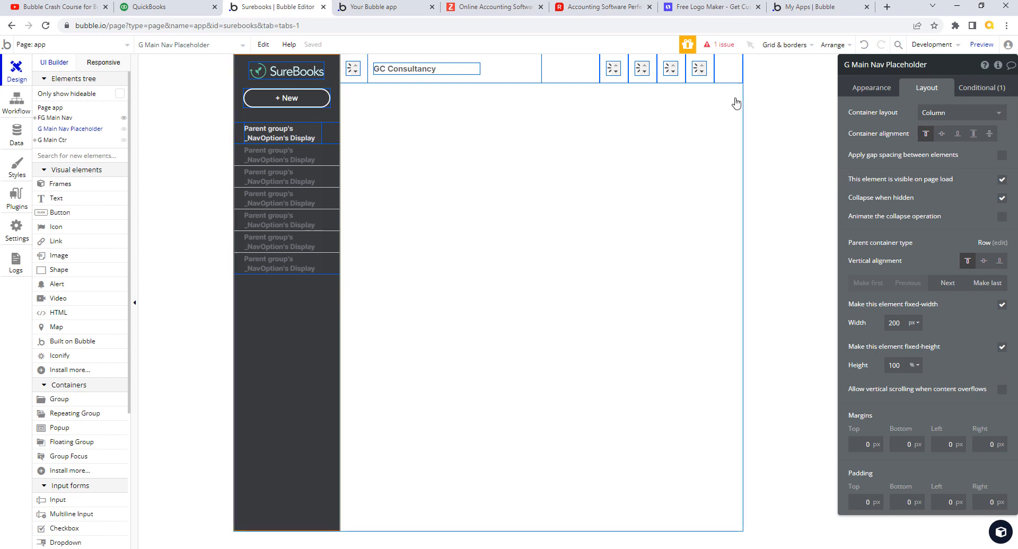
left_click(1003, 180)
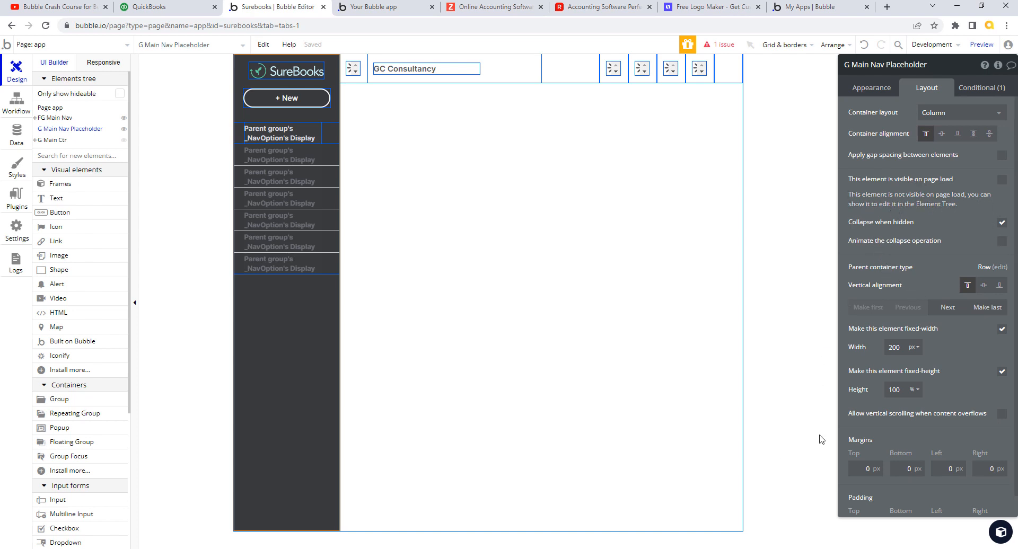
left_click(1001, 242)
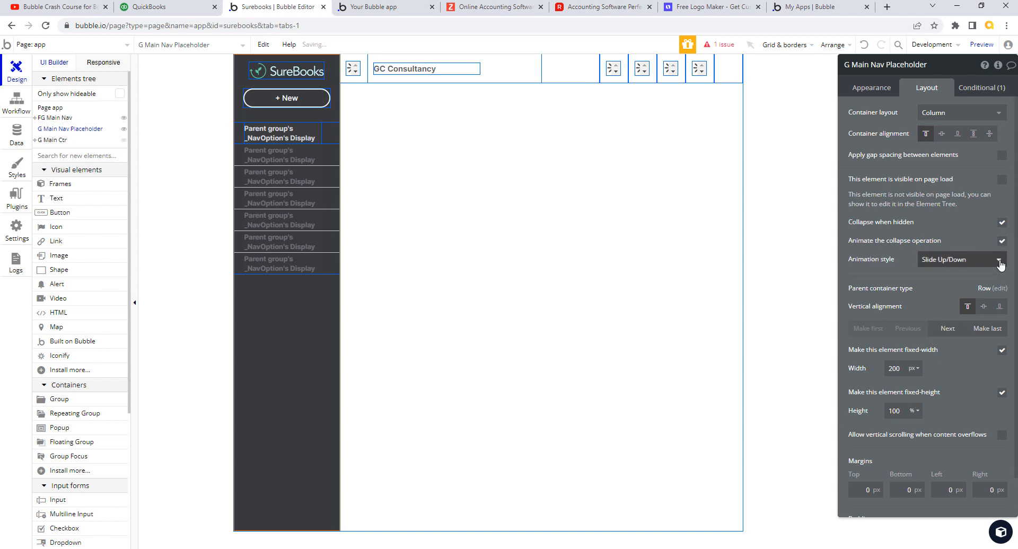
left_click(1000, 263)
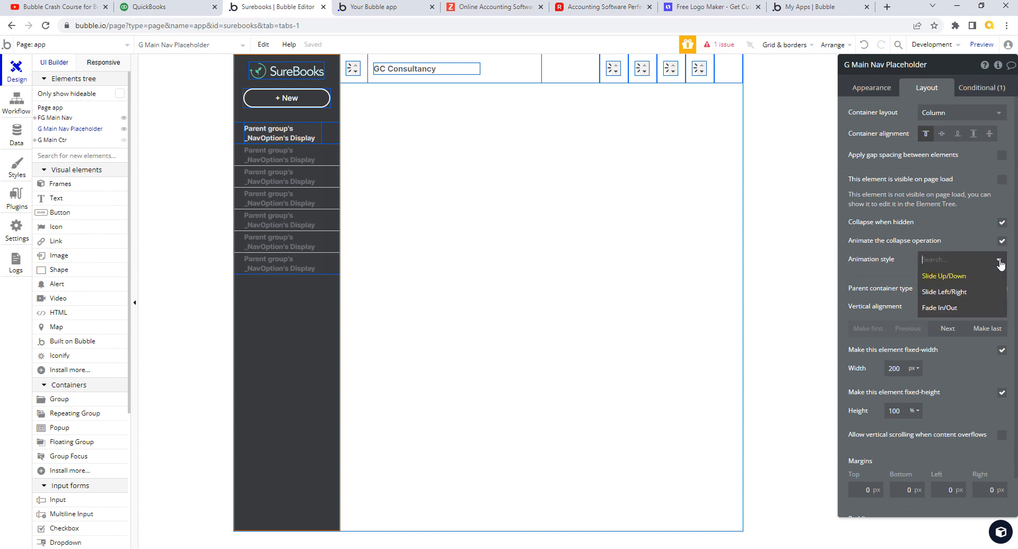
left_click(972, 293)
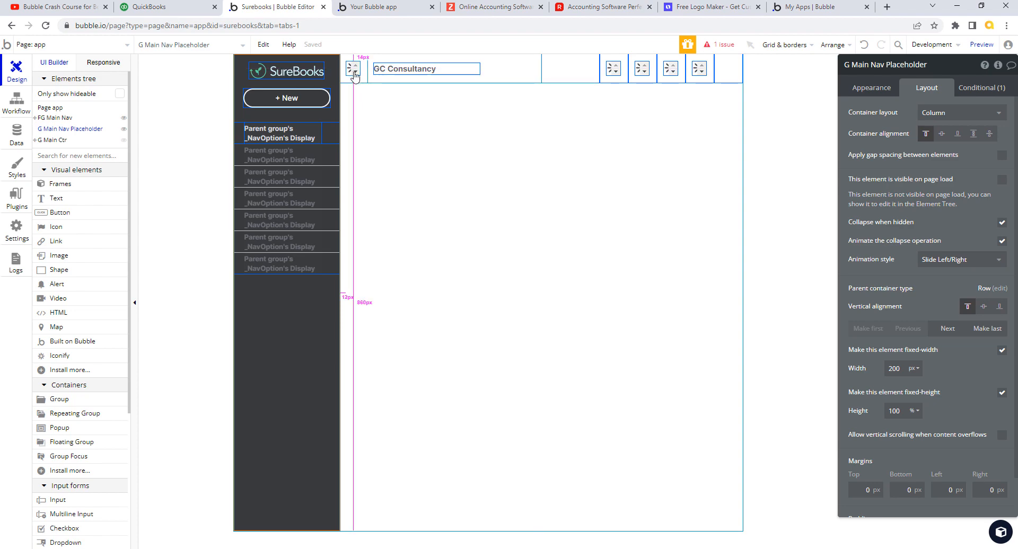
- Create a click workflow for the G Nav Menu group that holds the hamburger icon in the header
left_click(364, 7)
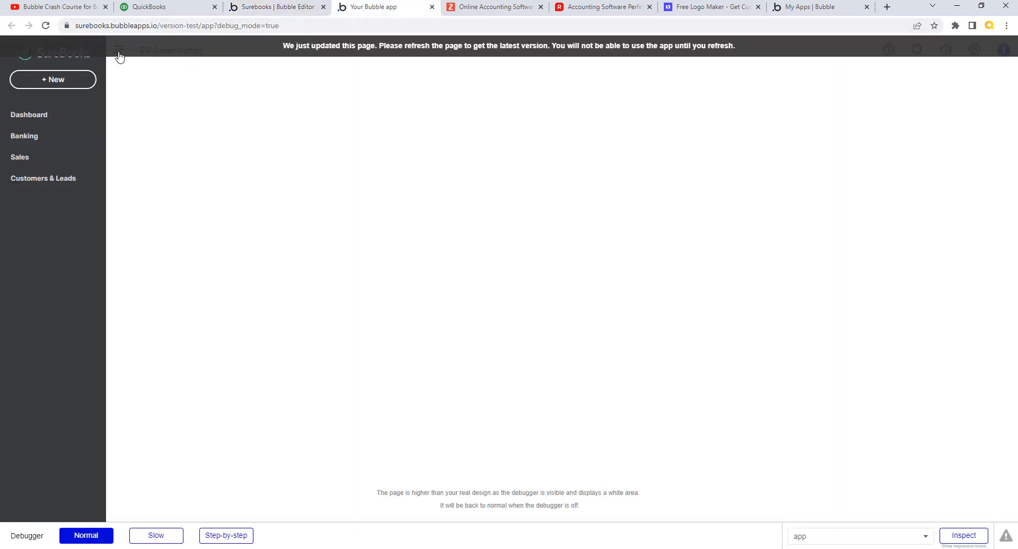
left_click(296, 8)
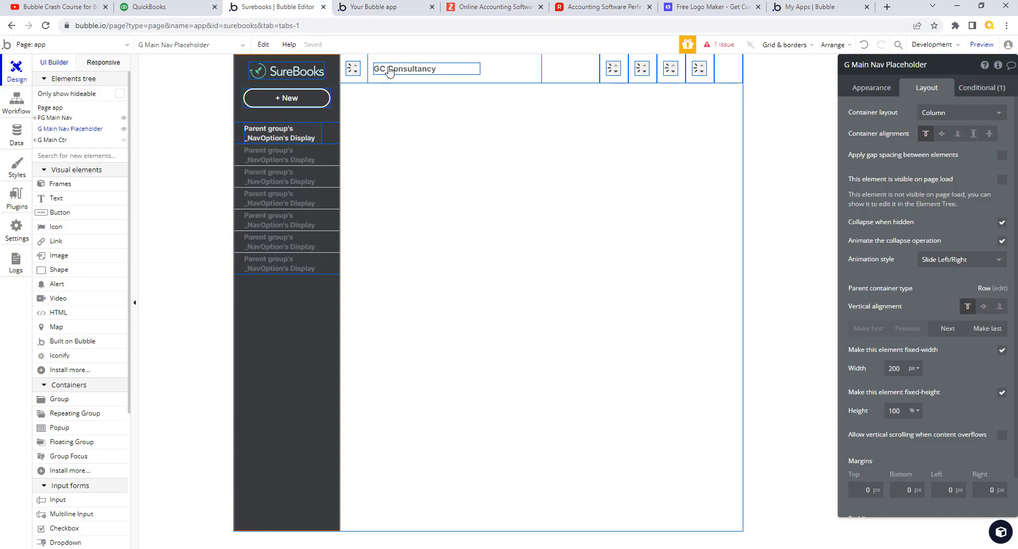
left_click(354, 69)
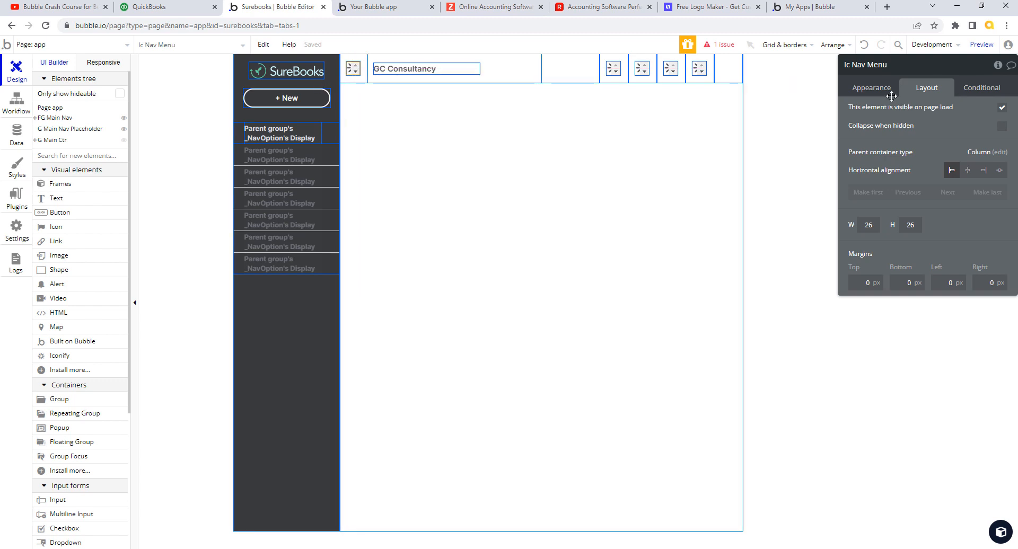
left_click(872, 88)
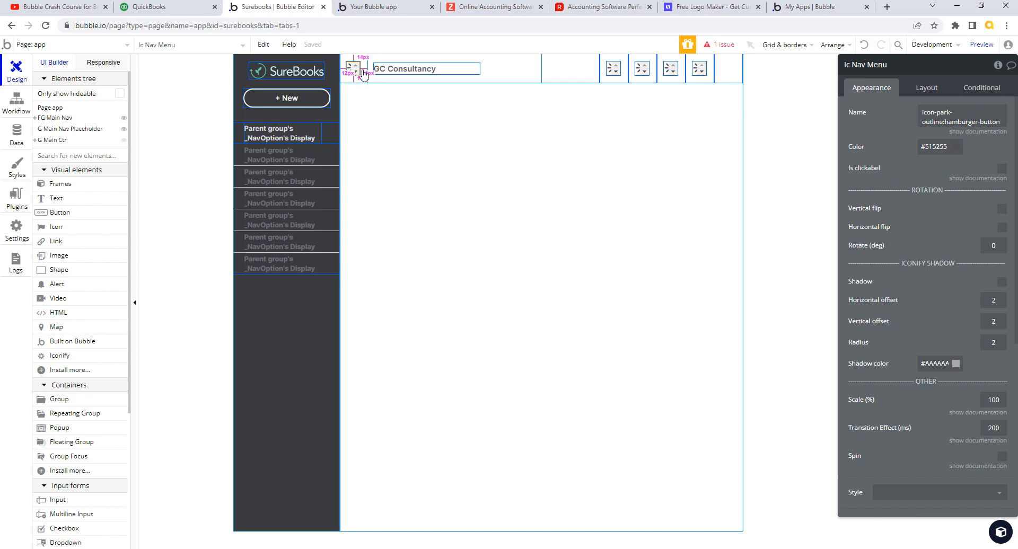
left_click(364, 70)
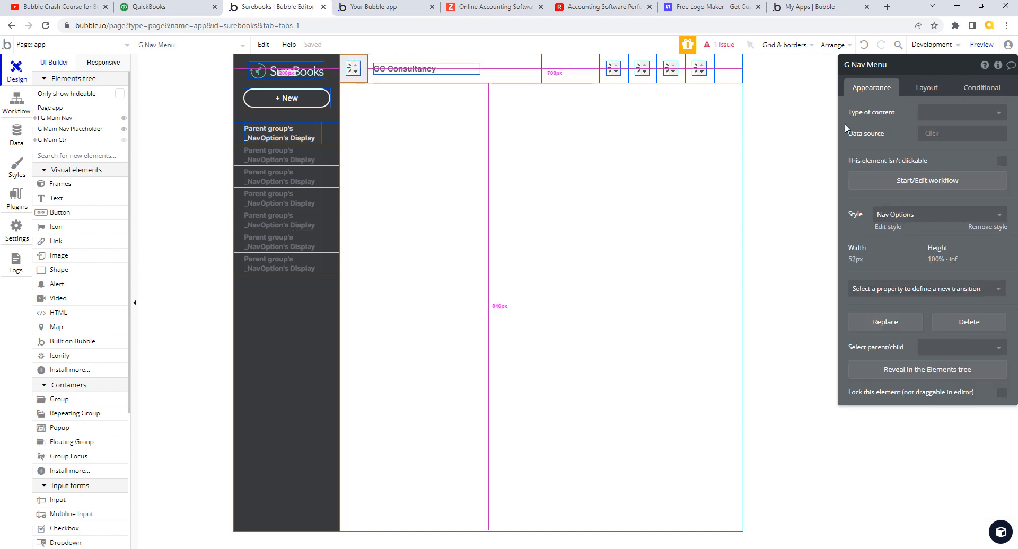
left_click(929, 182)
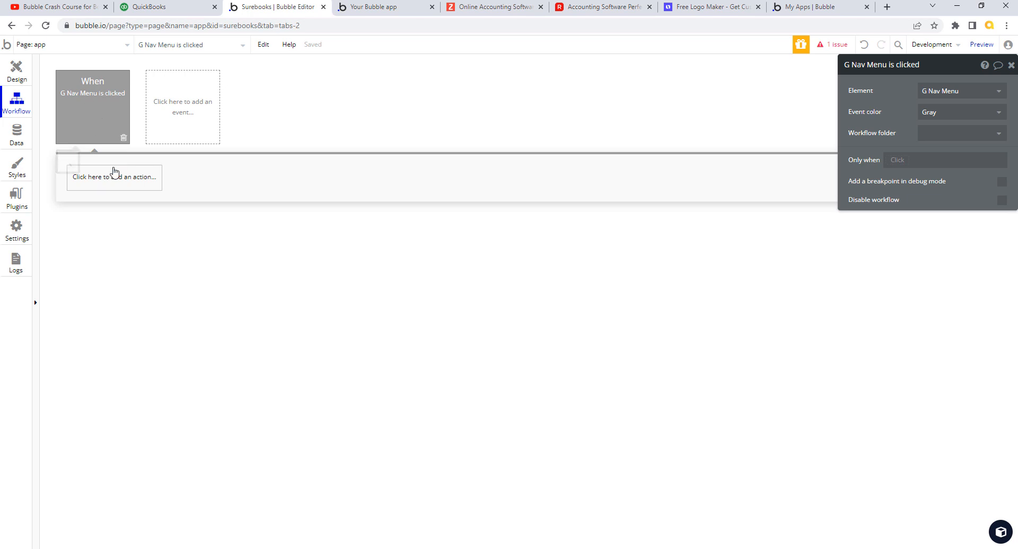
- Create a custom event named Toggle Nav Menu and set its event color to Green
left_click(187, 112)
mouse_move(200, 223)
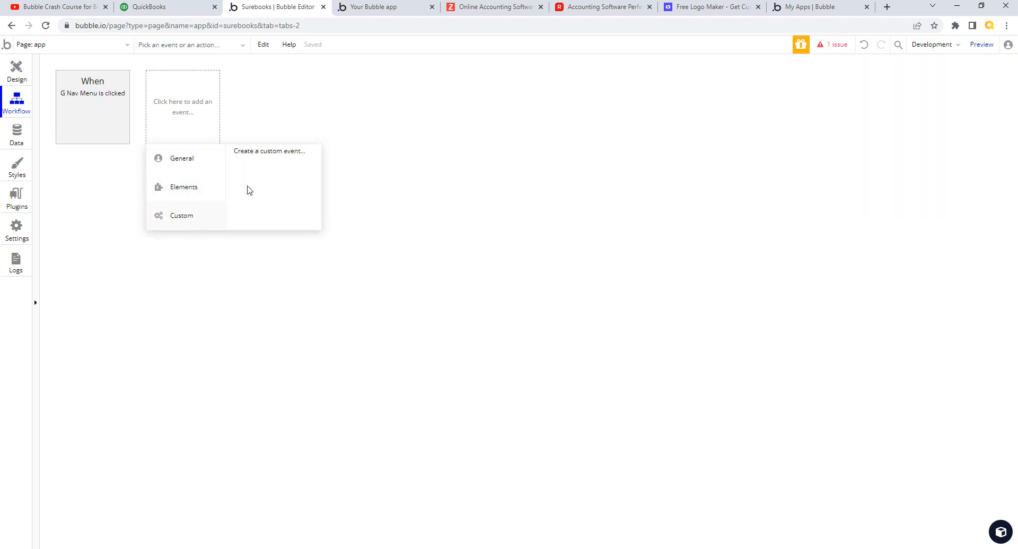
left_click(291, 153)
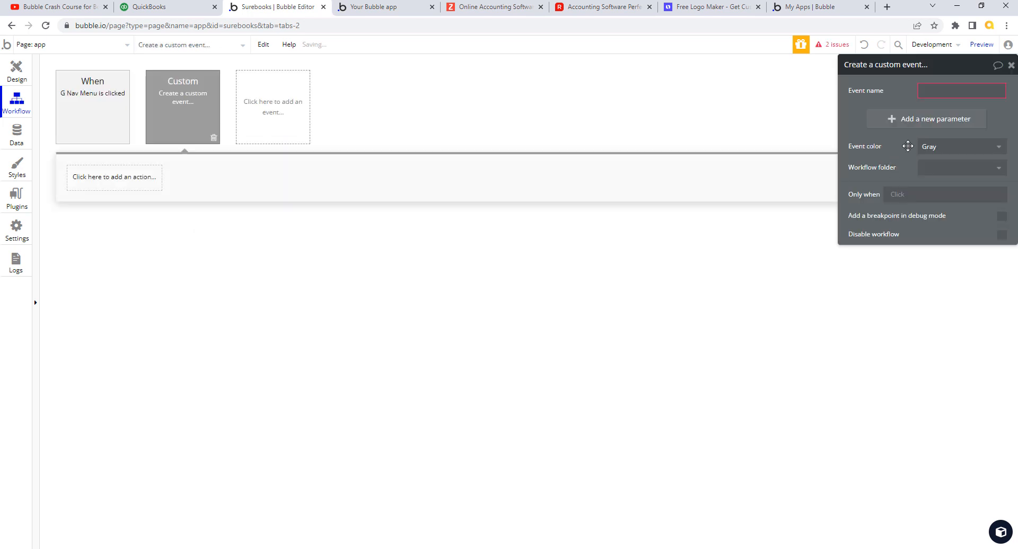
left_click(949, 91)
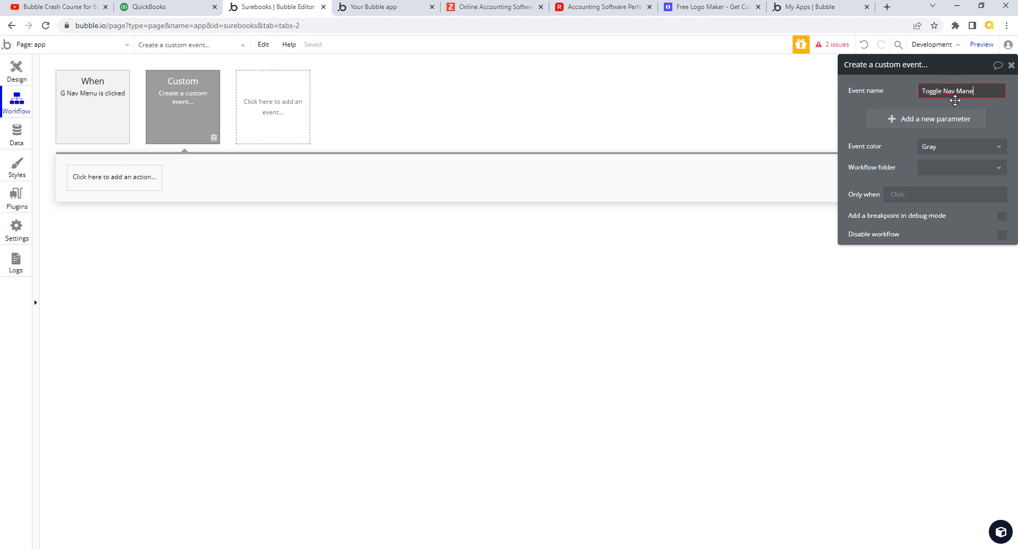
key("BackSpace")
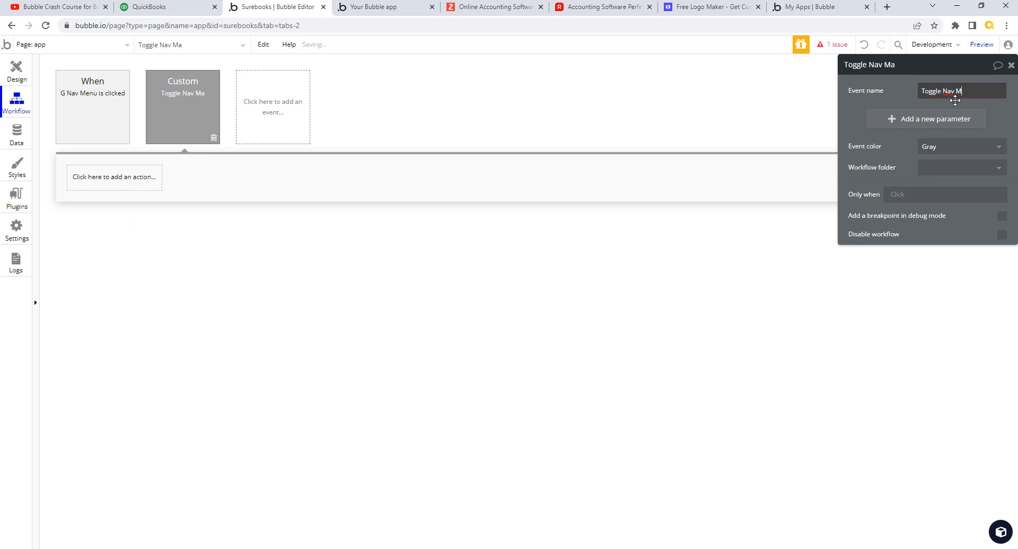
key("BackSpace")
key("BackSpace")
left_click(999, 149)
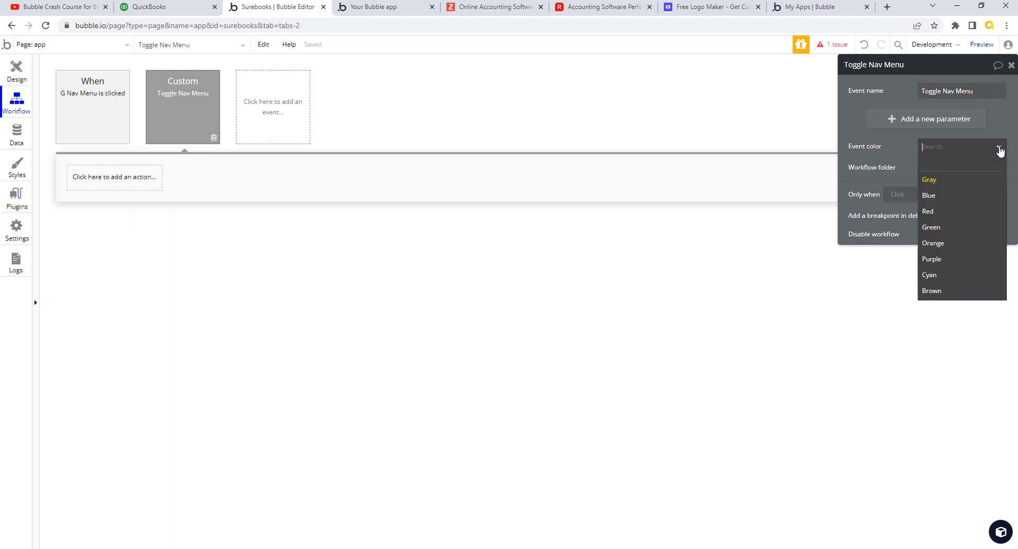
left_click(935, 227)
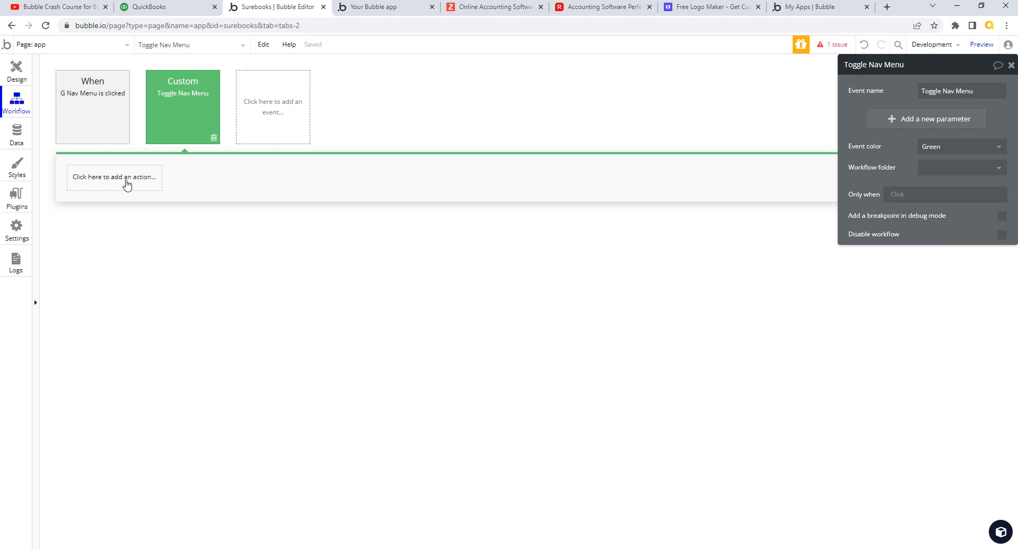
- Add an action to the G Nav Menu click workflow that triggers the Toggle Nav Menu custom event
left_click(100, 121)
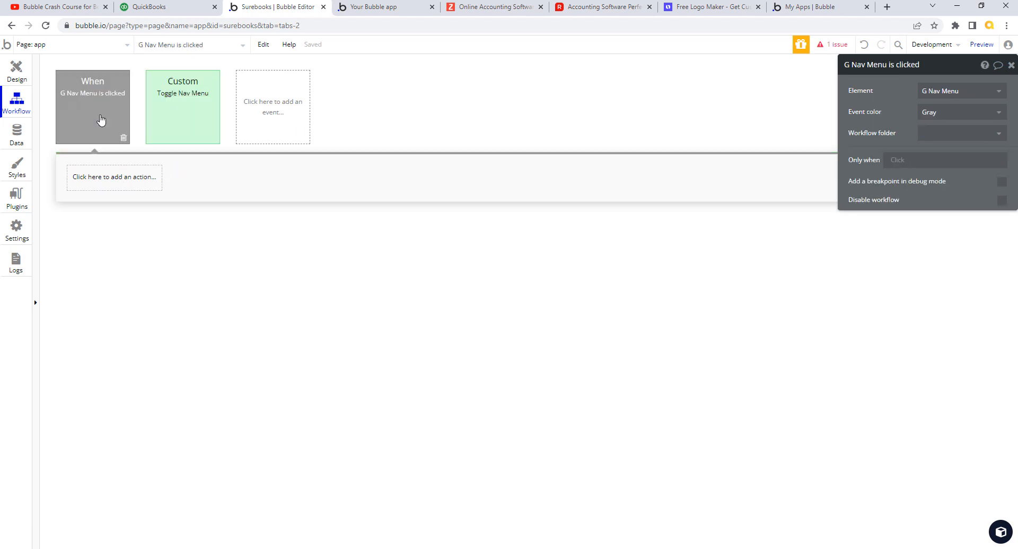
left_click(117, 179)
mouse_move(122, 252)
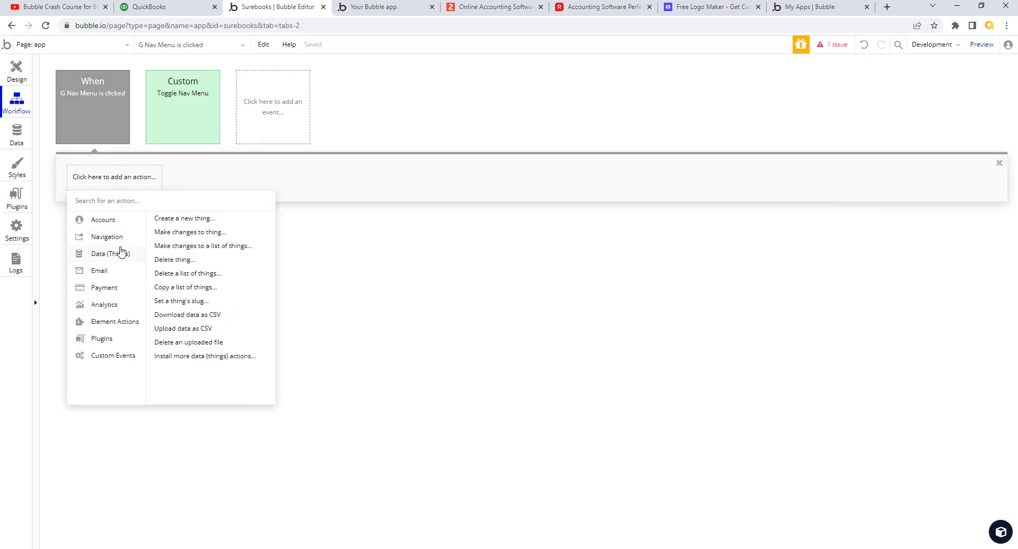
mouse_move(123, 356)
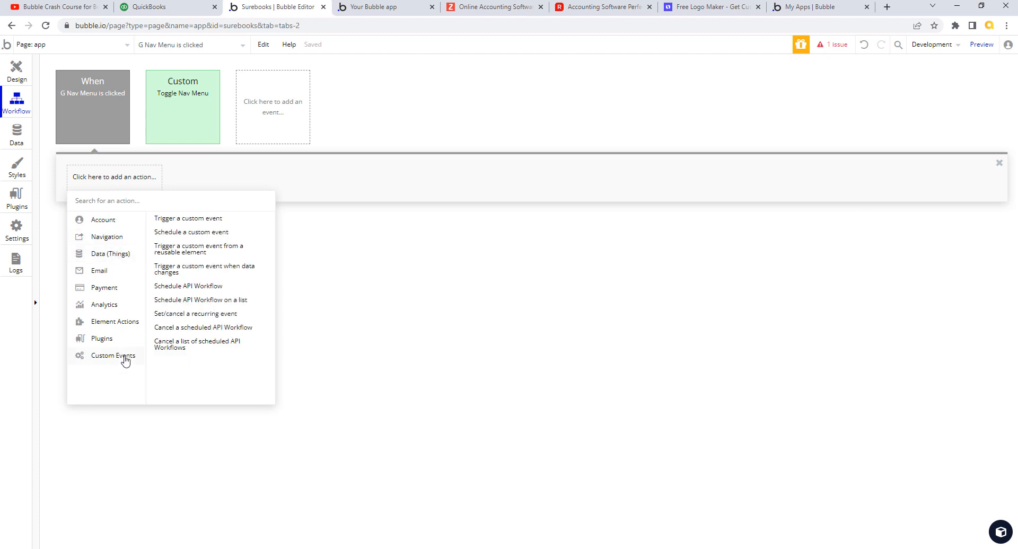
left_click(202, 223)
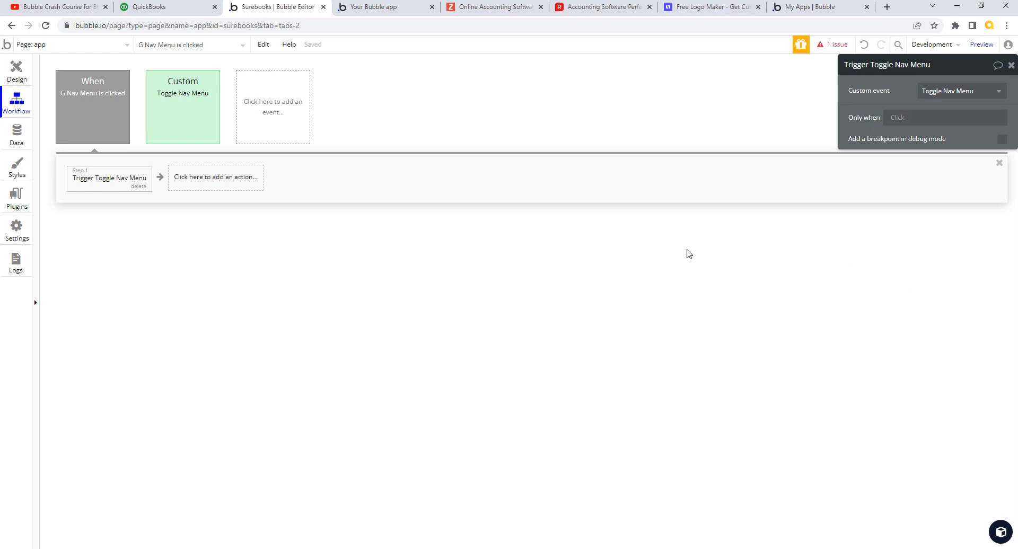
- Add a Set state action to the Toggle Nav Menu event, targeting the app page's _showNav custom state
left_click(181, 97)
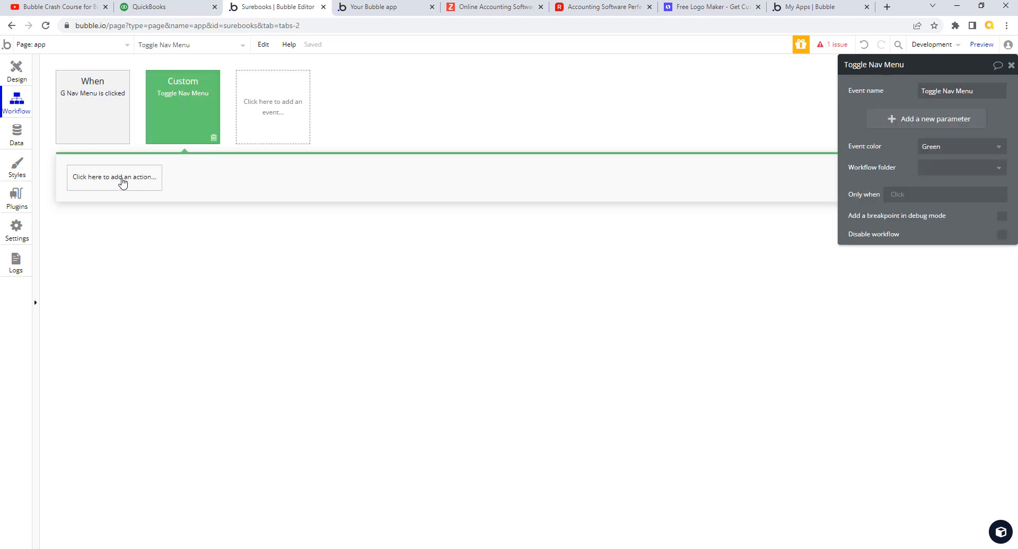
left_click(123, 183)
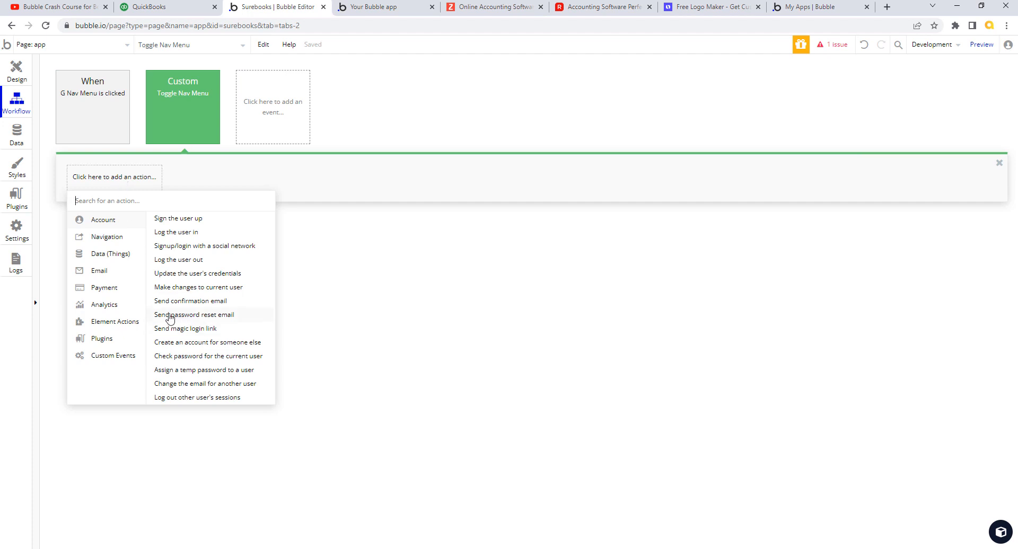
mouse_move(125, 325)
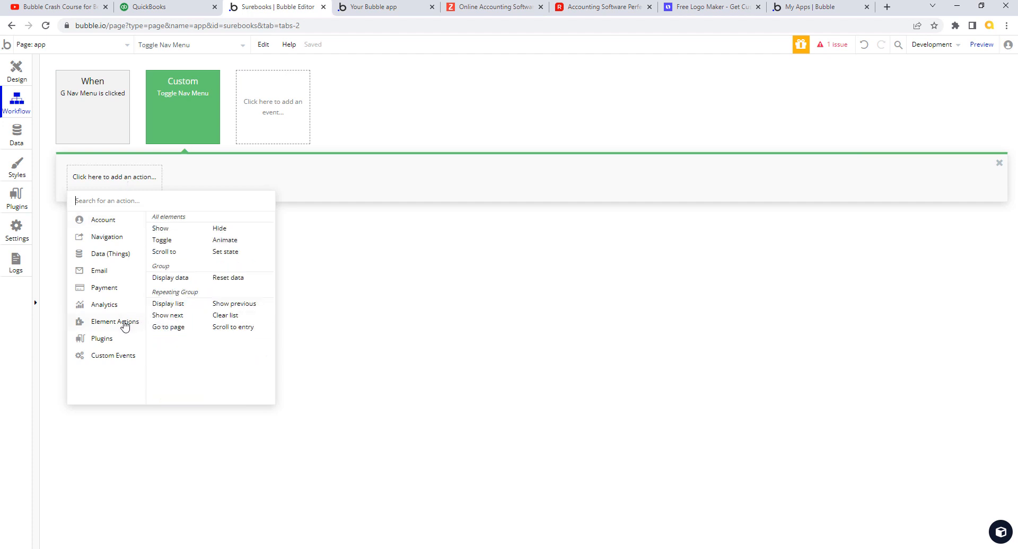
left_click(224, 254)
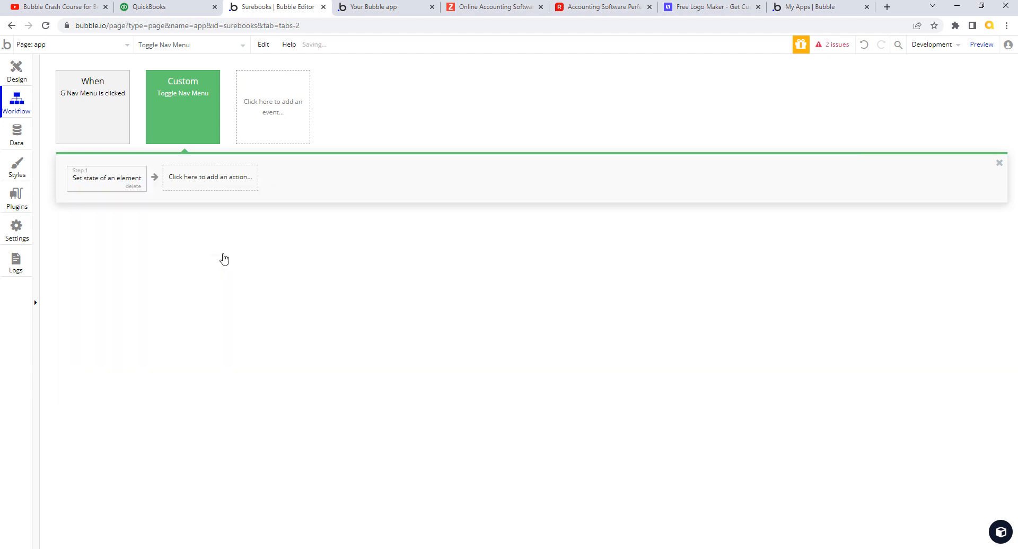
left_click(972, 99)
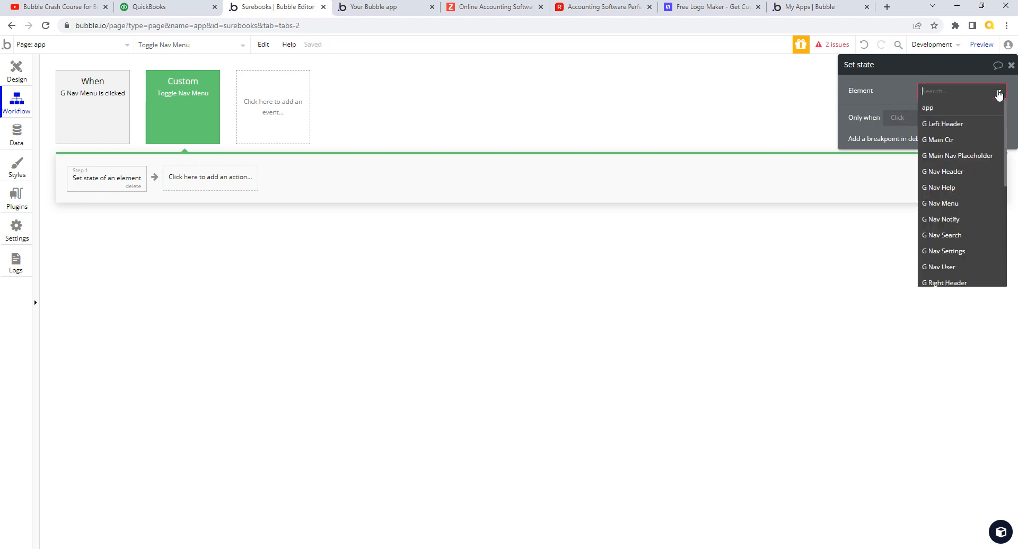
left_click(941, 109)
left_click(942, 112)
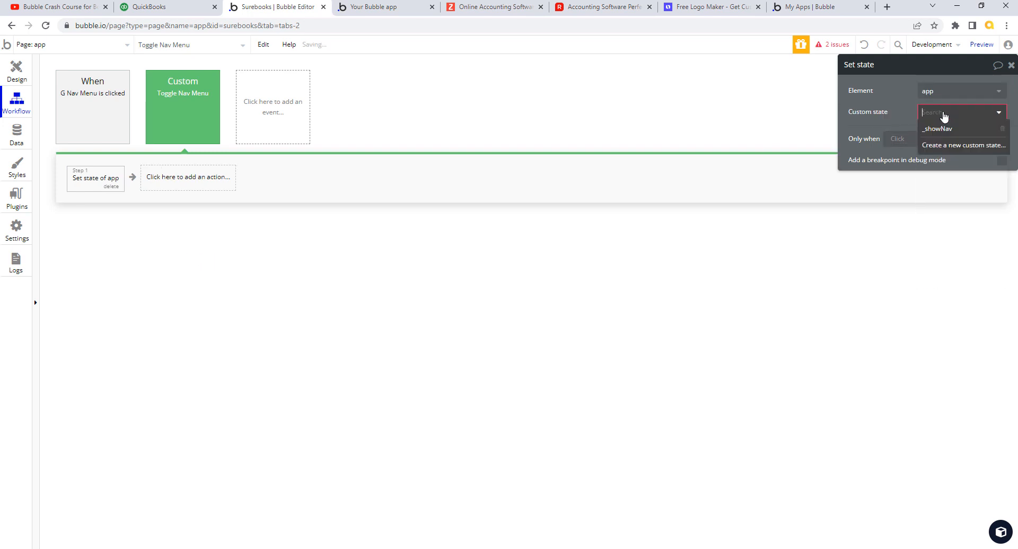
left_click(949, 129)
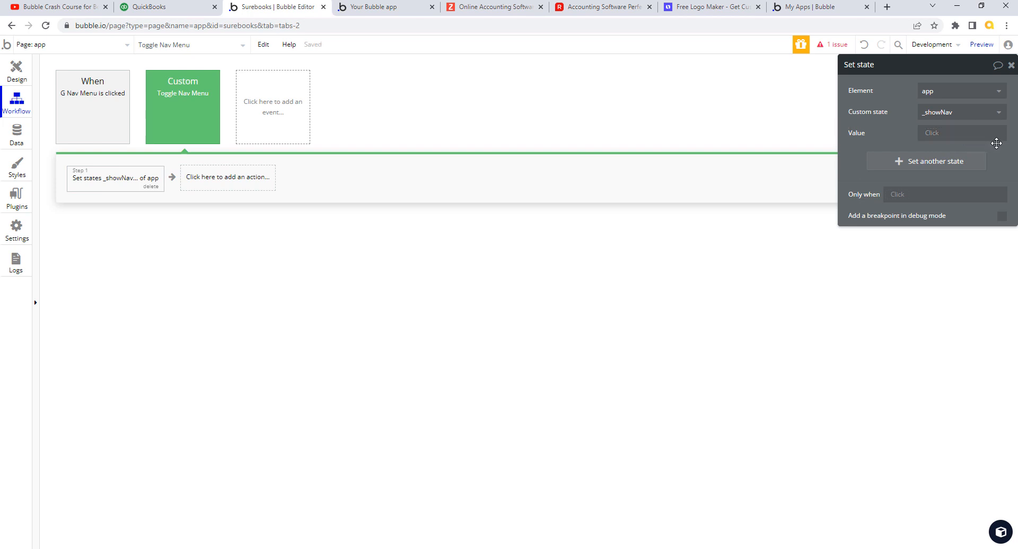
- Set the _showNav state's value to the expression app's _showNav is "no"
left_click(939, 133)
type("app")
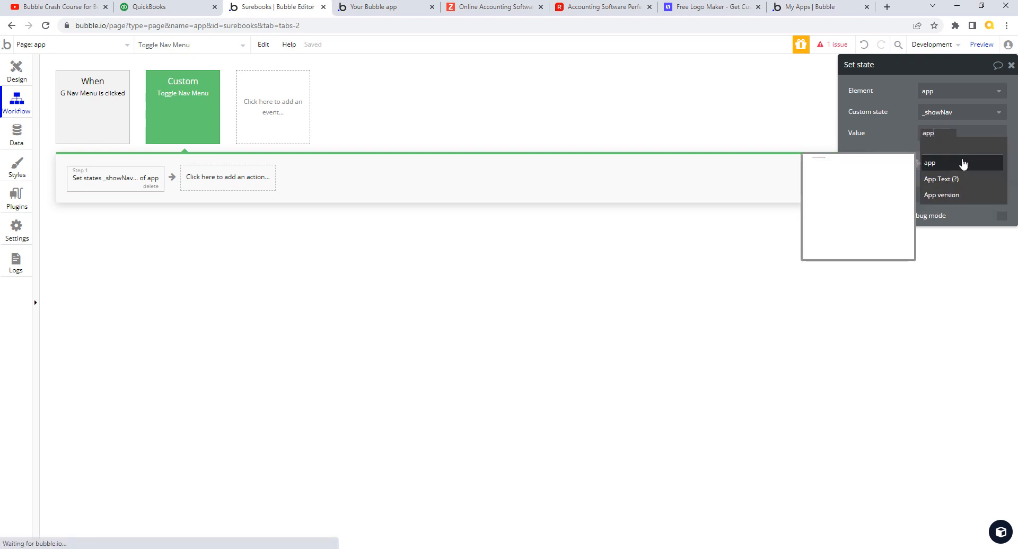
left_click(970, 163)
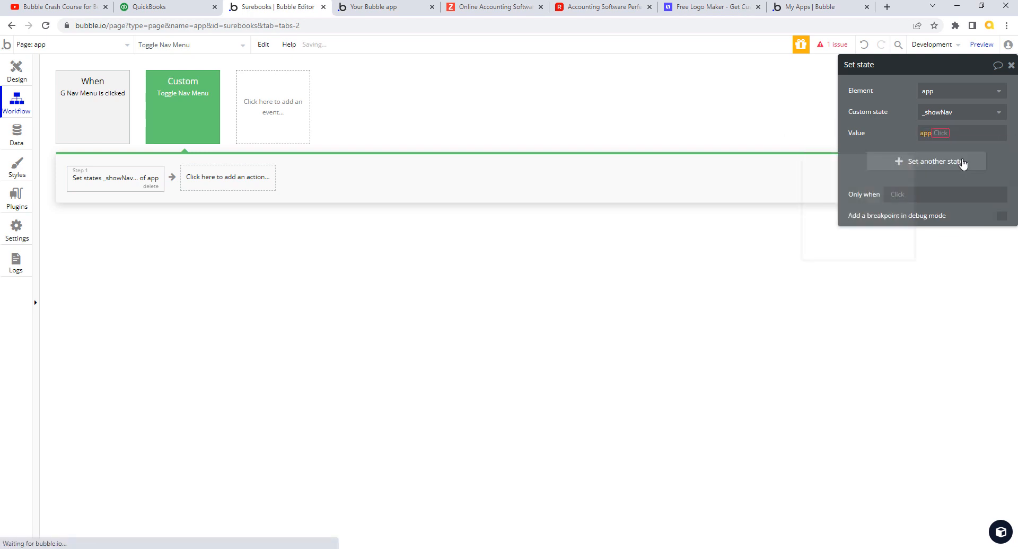
left_click(967, 178)
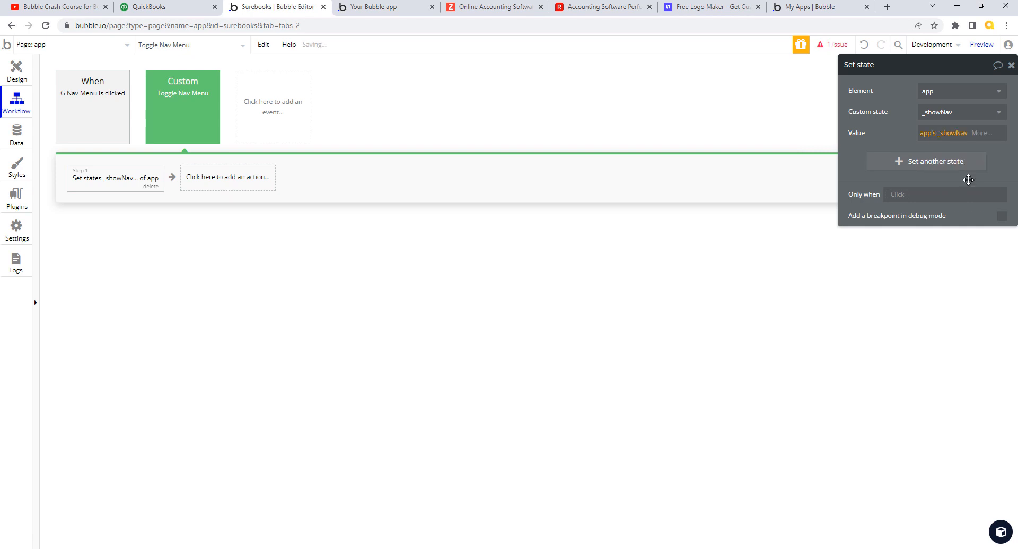
left_click(981, 136)
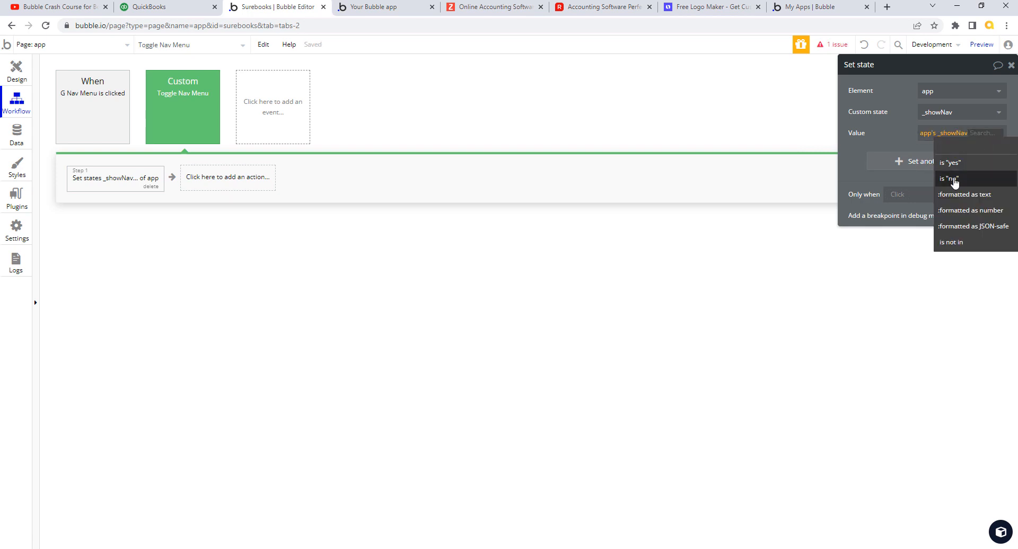
left_click(957, 179)
left_click(893, 143)
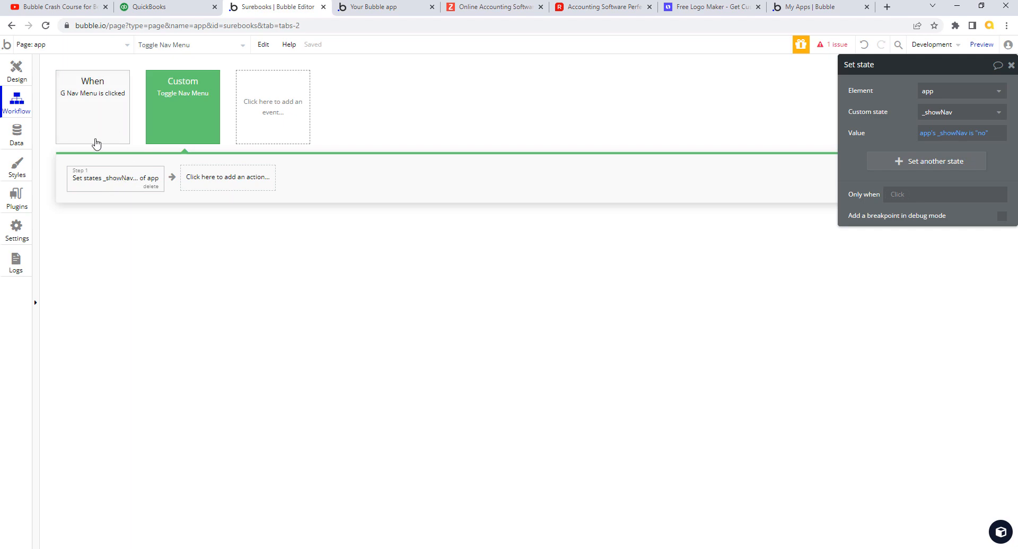
- Inspect the Ic Nav Menu icon's appearance settings, then switch to the app preview and refresh it to check the hamburger menu
left_click(16, 70)
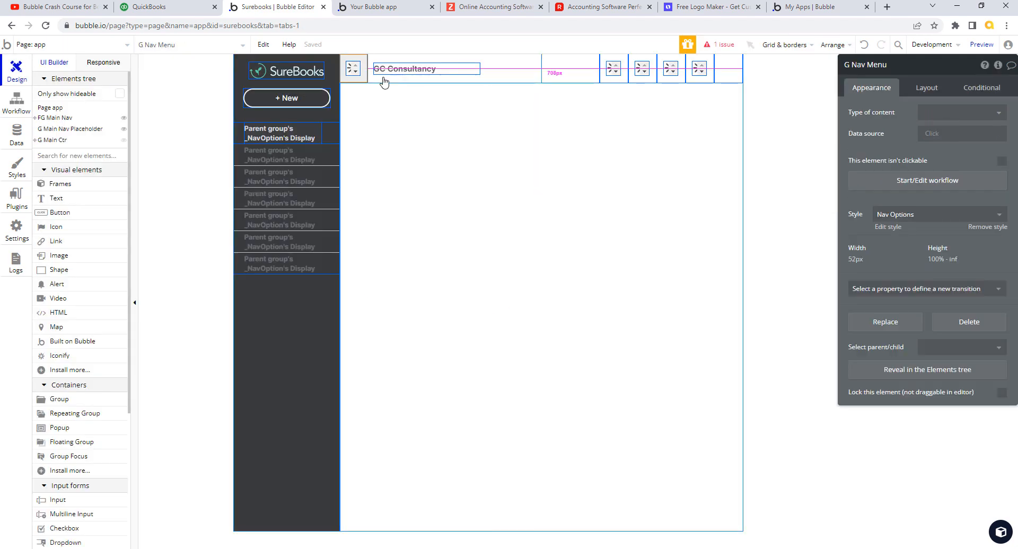
left_click(353, 68)
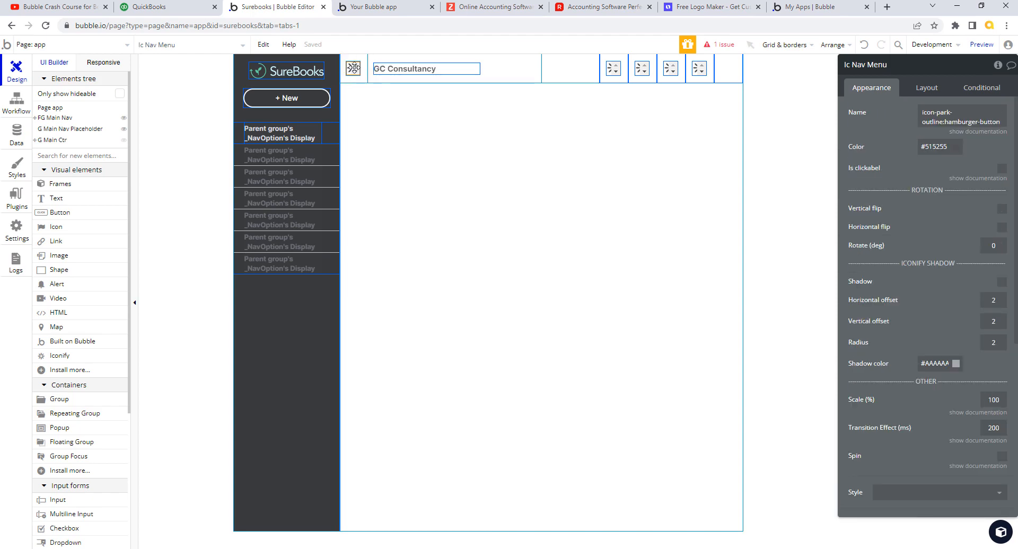
left_click(387, 8)
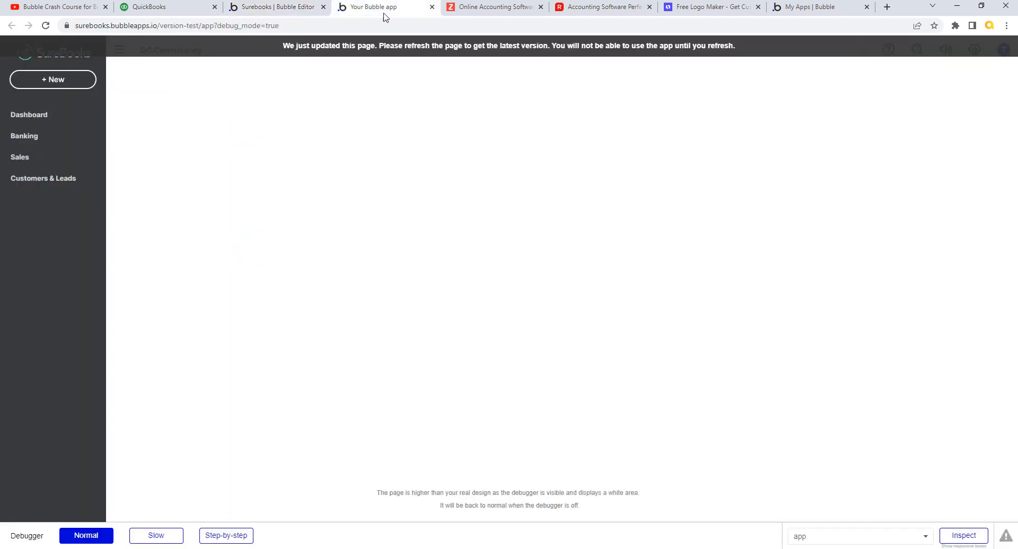
left_click(379, 51)
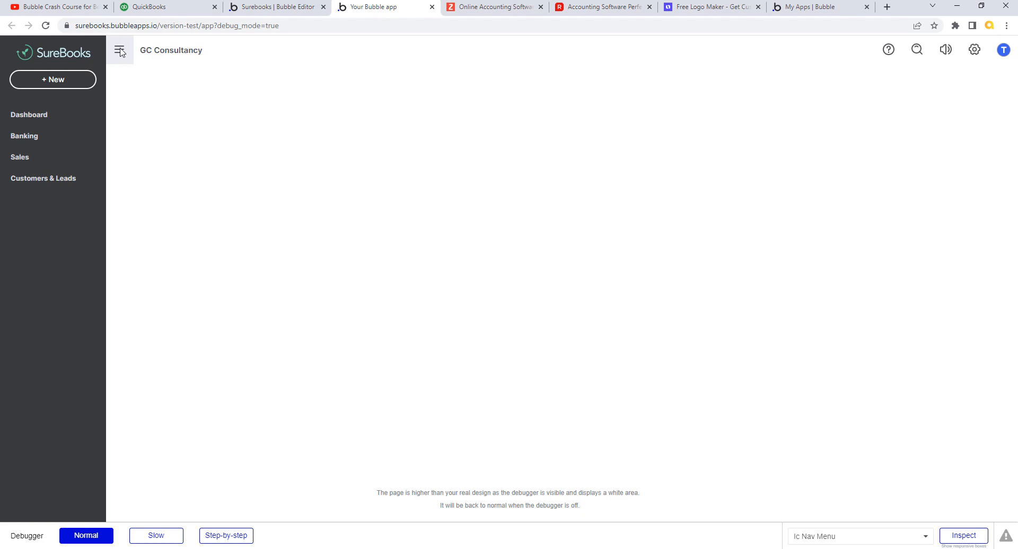
- Switch back to the Bubble editor and add an Iconify click event to the page's workflows for the Ic Nav Menu element
left_click(292, 12)
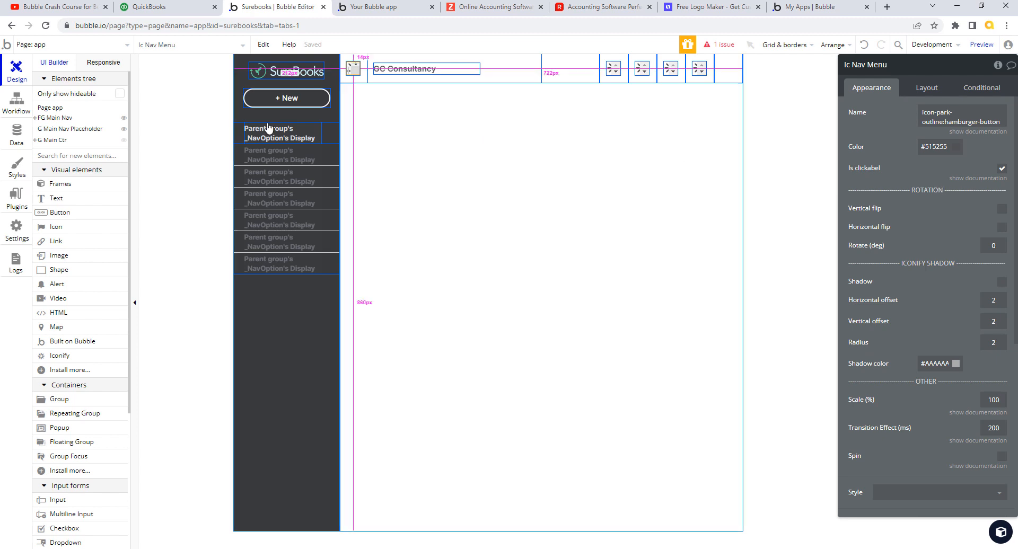
left_click(17, 101)
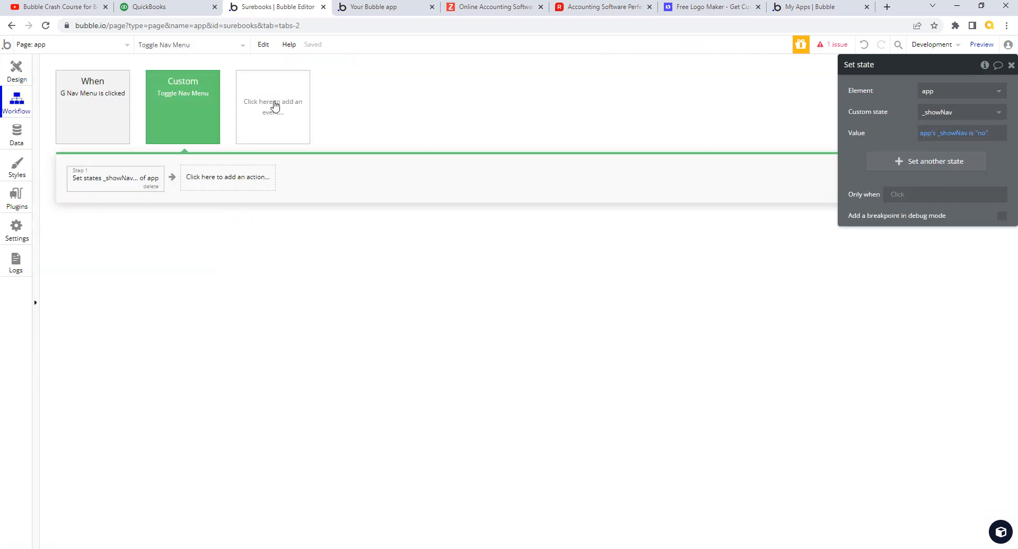
left_click(273, 102)
mouse_move(285, 186)
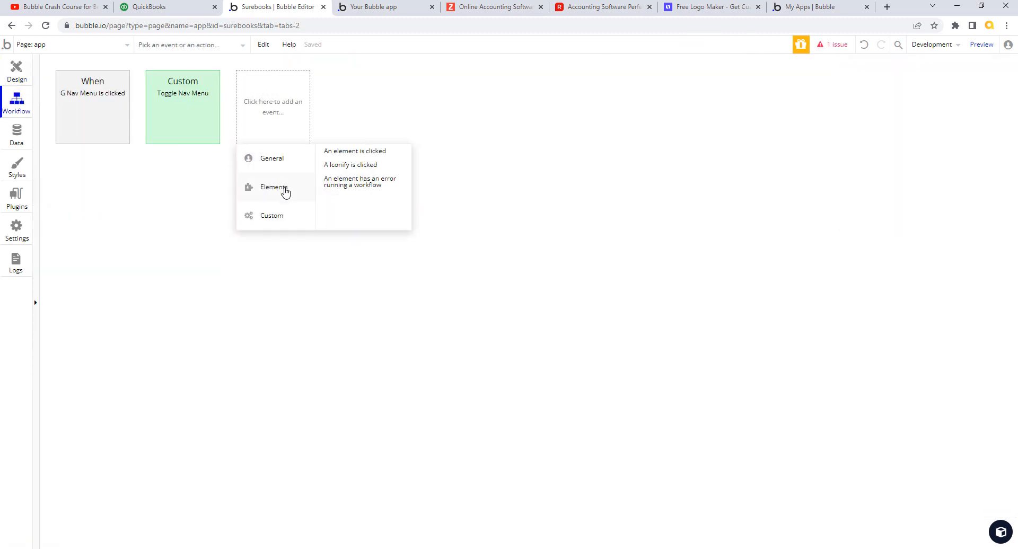
left_click(384, 169)
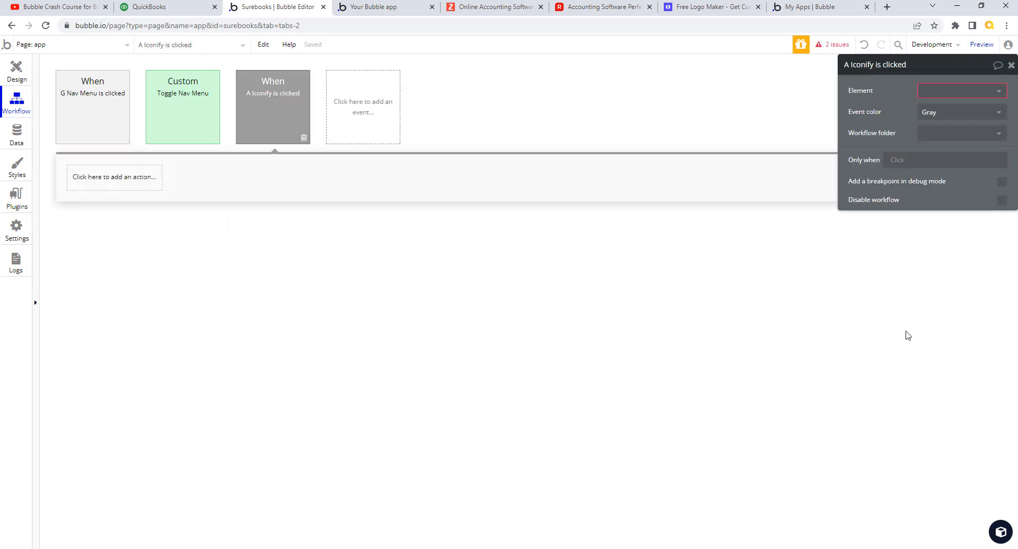
left_click(1001, 94)
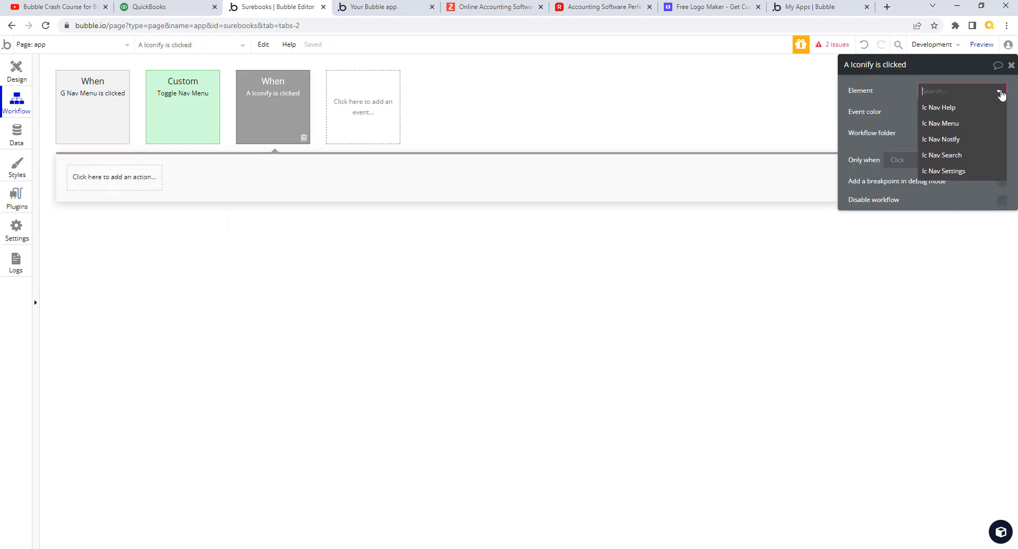
left_click(965, 125)
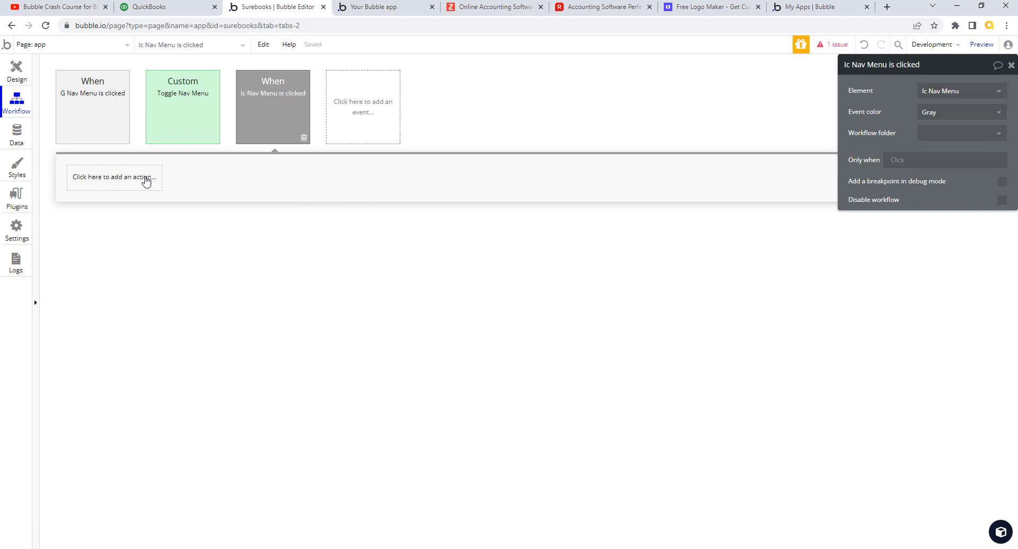
- Add an action to the Ic Nav Menu click workflow that triggers the Toggle Nav Menu custom event
left_click(101, 118)
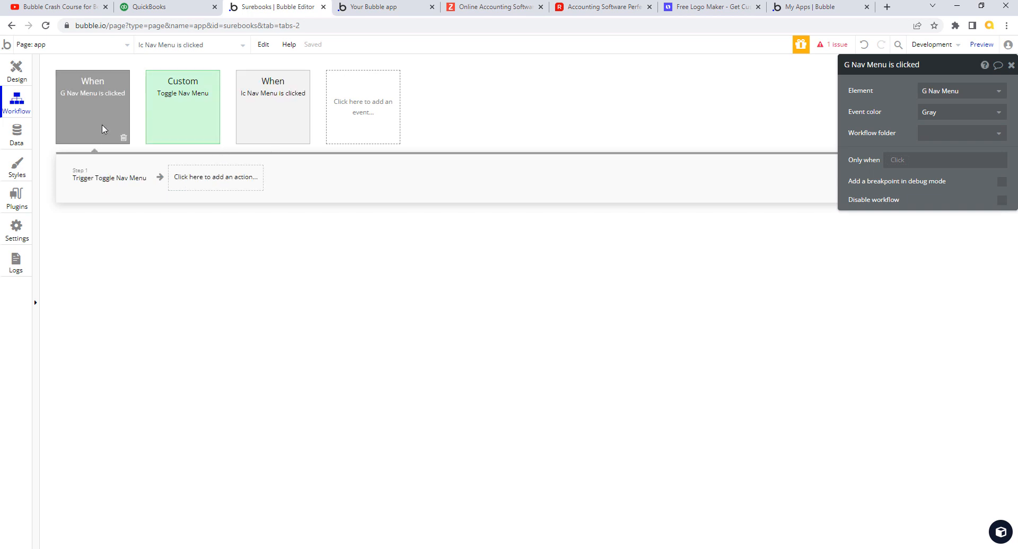
left_click(270, 120)
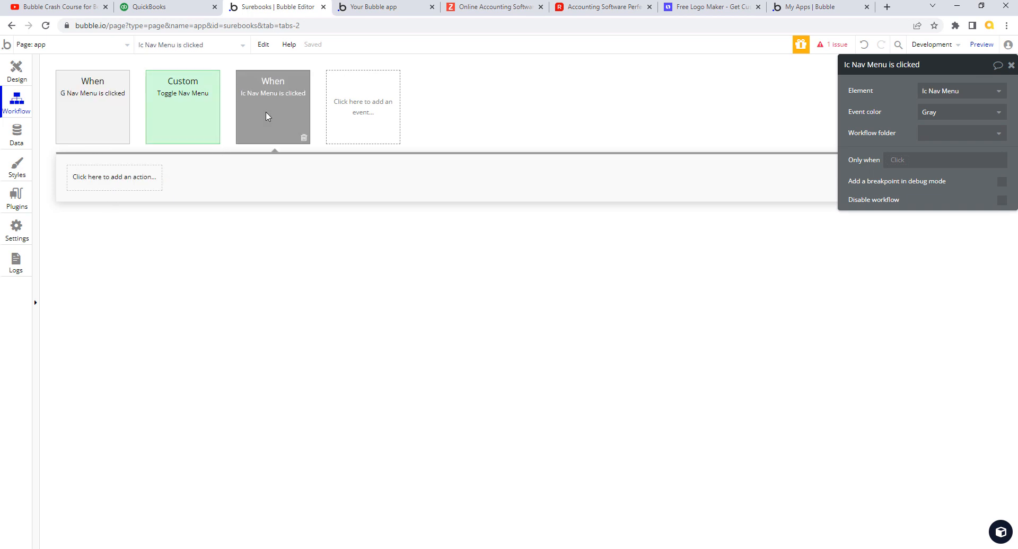
left_click(111, 181)
mouse_move(120, 358)
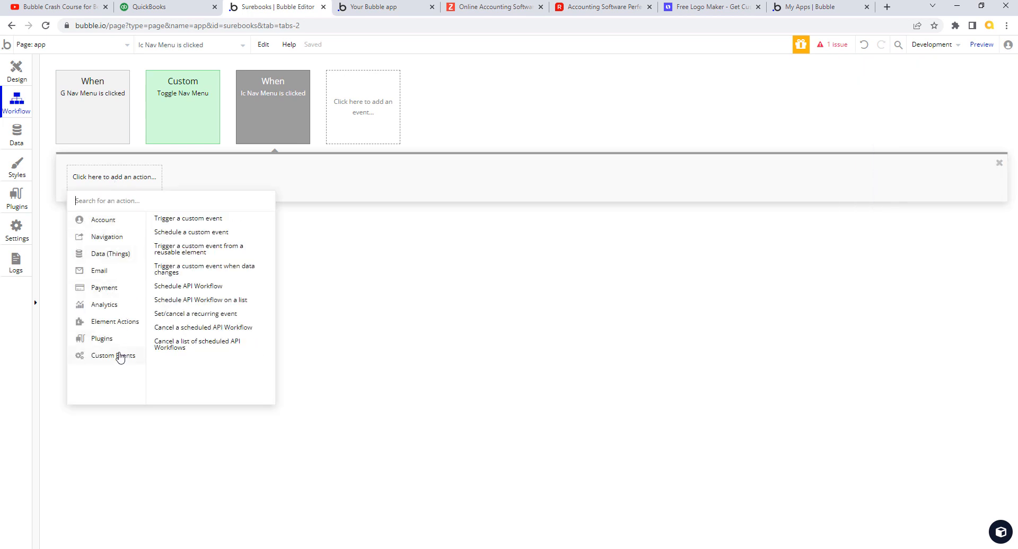
left_click(223, 219)
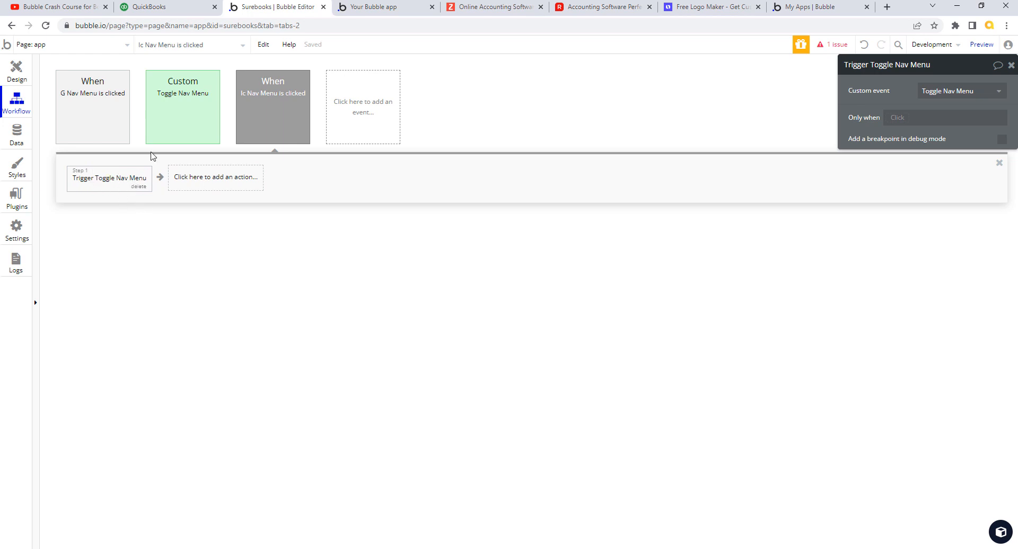
- Assign the Toggle Nav Menu custom event to the Custom workflow folder
left_click(208, 132)
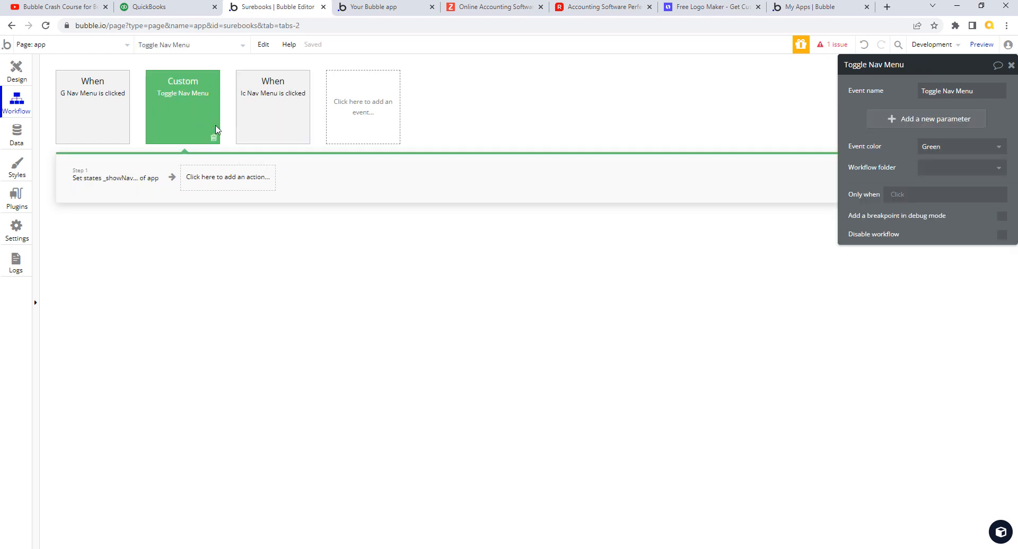
left_click(998, 170)
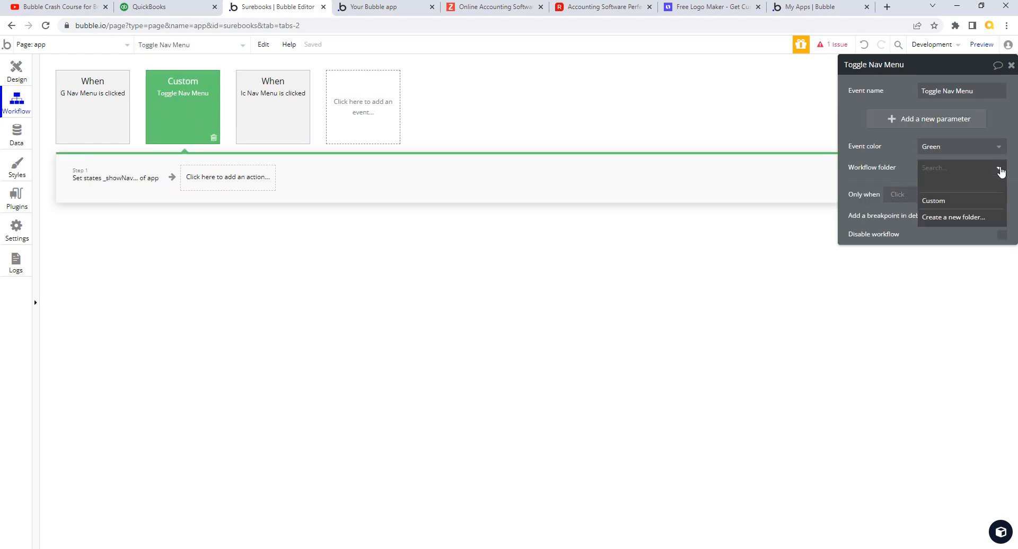
left_click(949, 205)
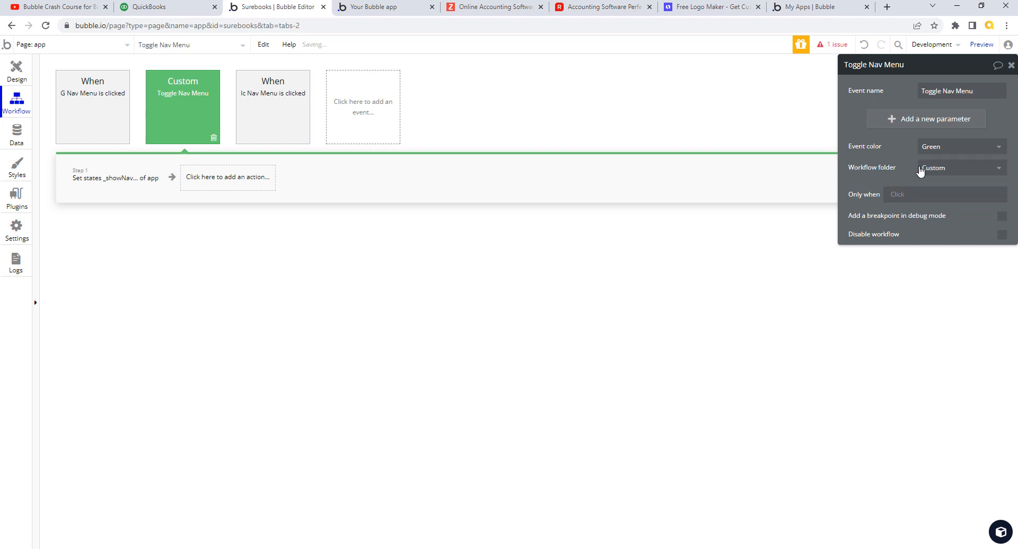
- Filter the workflows by the Custom folder, then show all workflows again and select the Toggle Nav Menu event
left_click(36, 259)
left_click(63, 91)
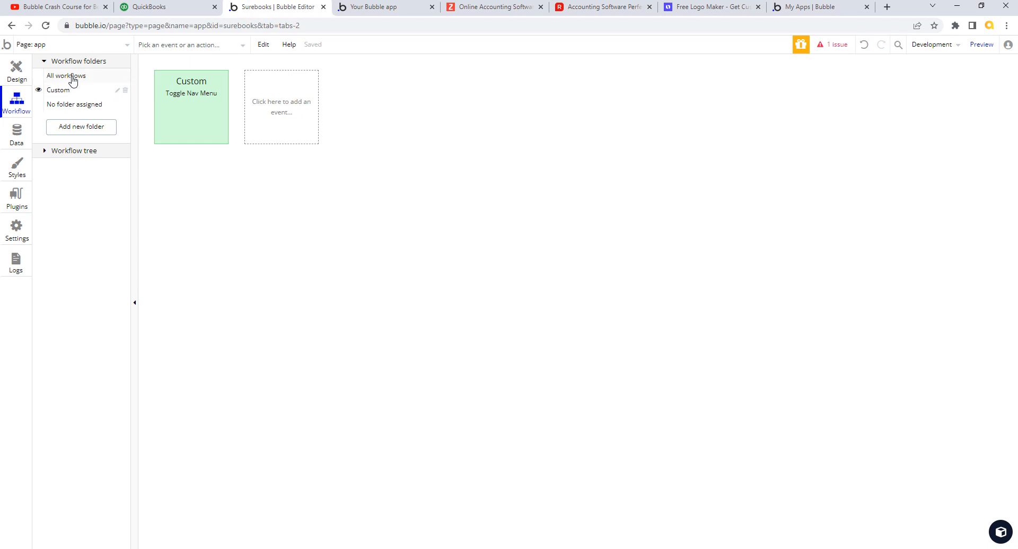
left_click(72, 80)
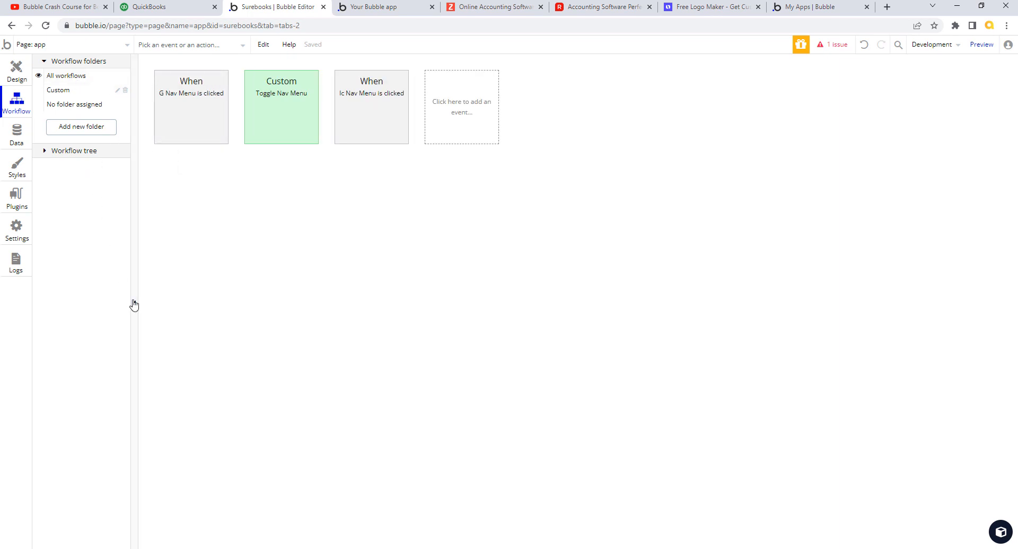
left_click(134, 305)
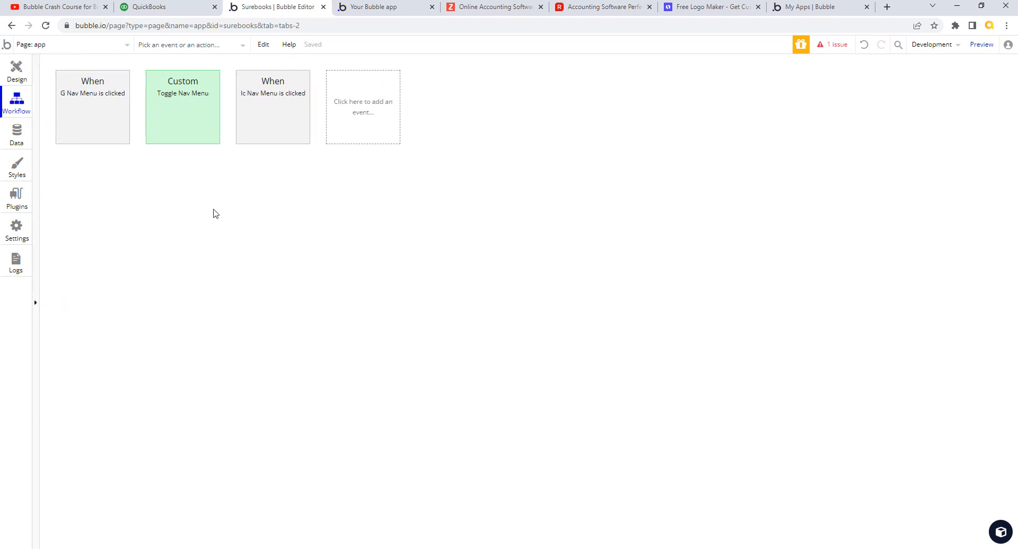
left_click(198, 122)
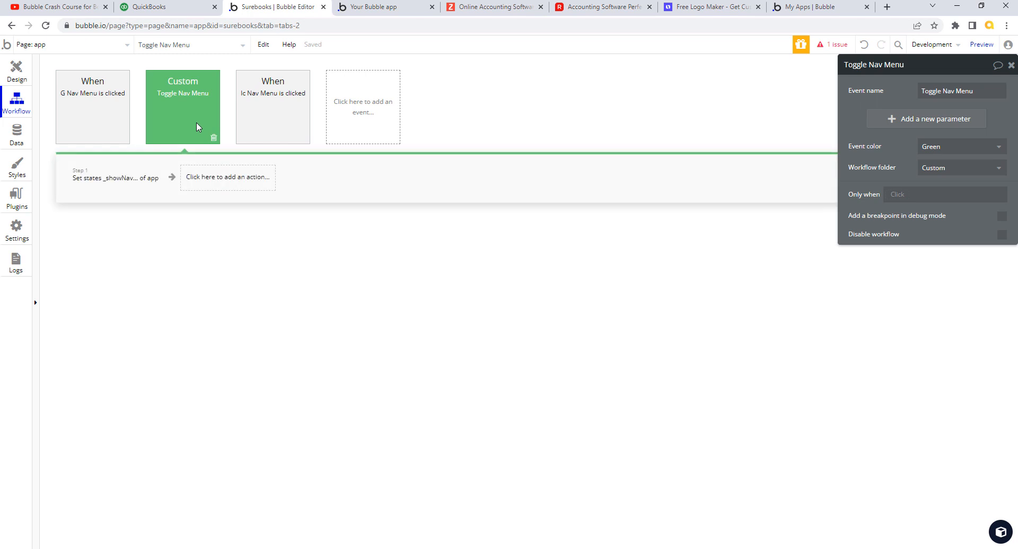
- Switch to the app preview, refresh it and test collapsing and expanding the side navigation with the hamburger icon
left_click(394, 7)
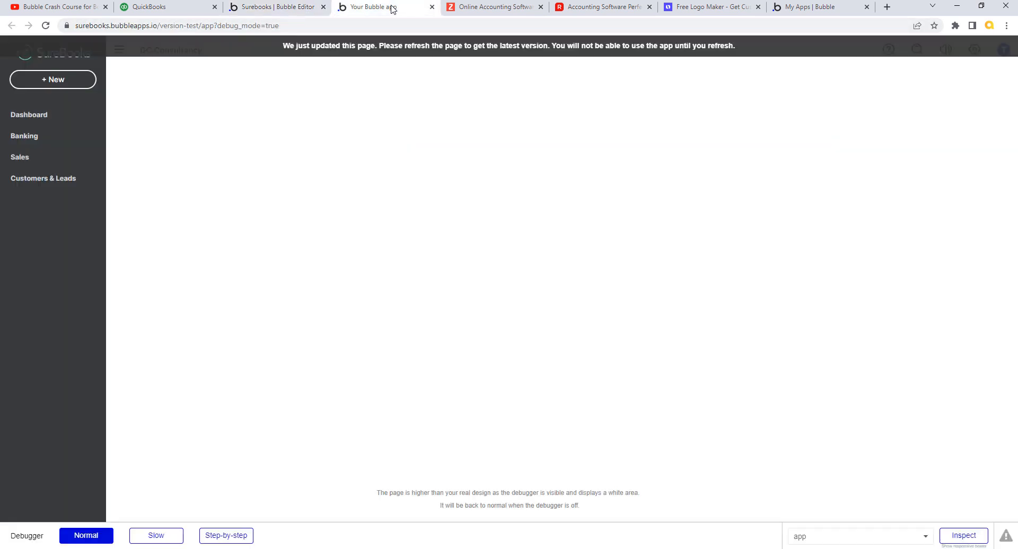
key("F5")
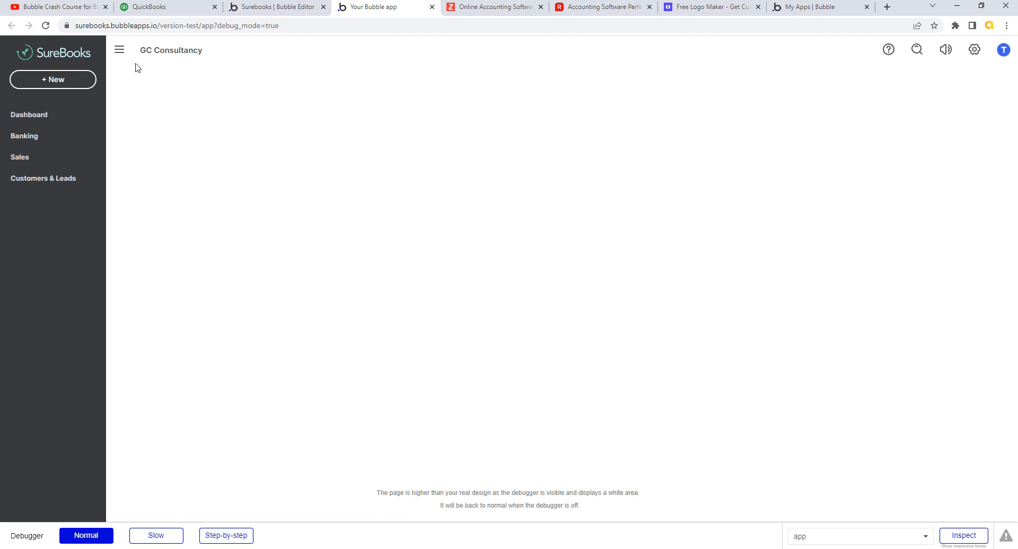
left_click(122, 55)
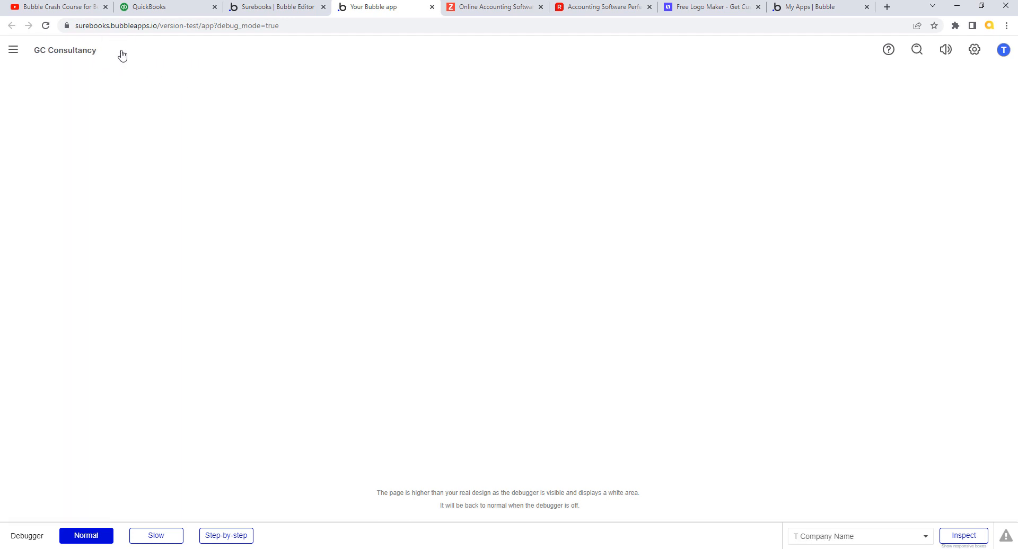
left_click(14, 51)
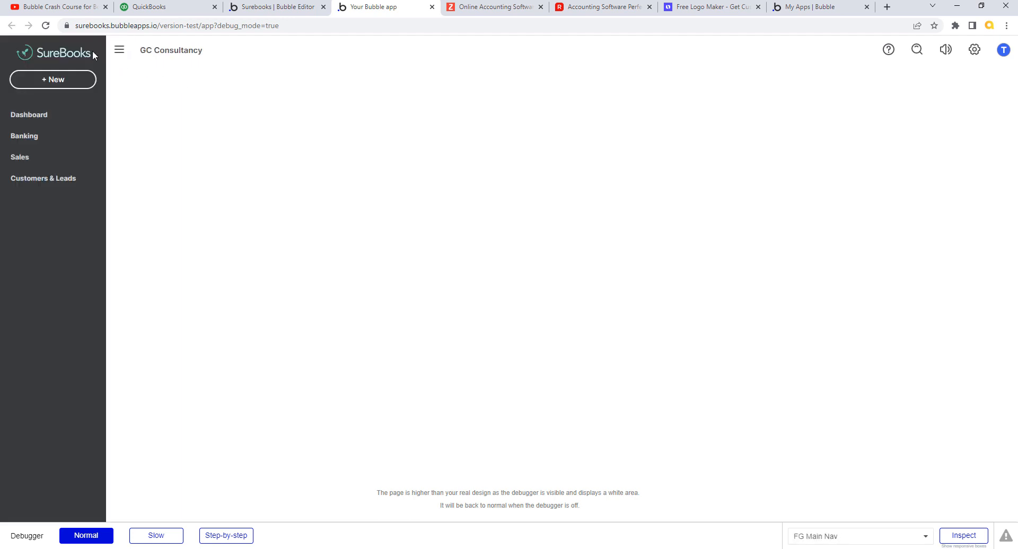
left_click(121, 51)
left_click(12, 49)
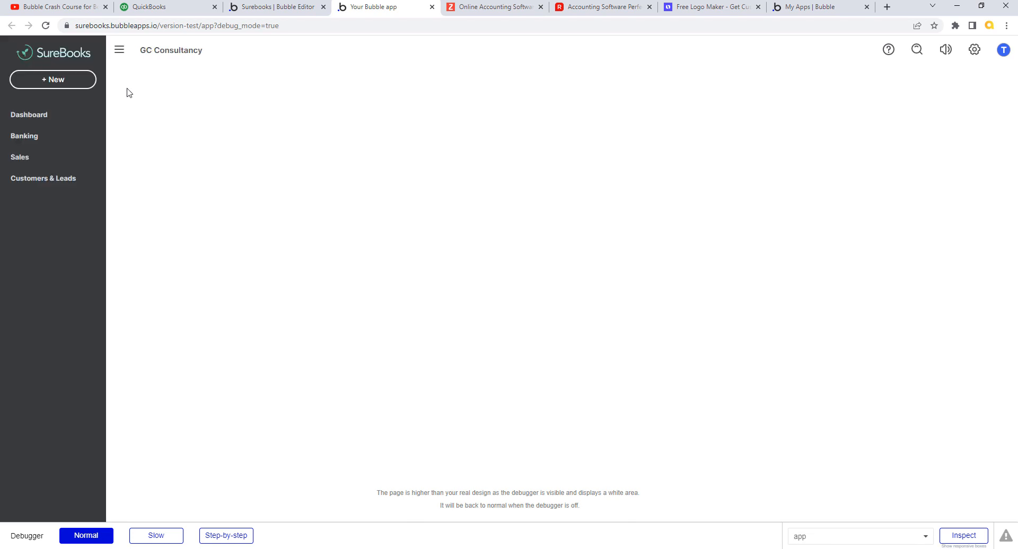
left_click(121, 53)
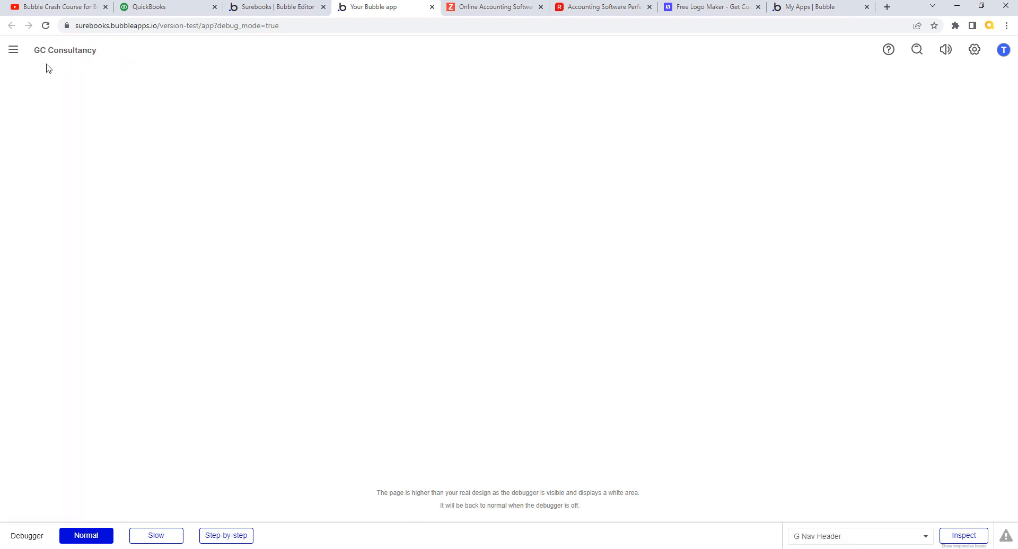
left_click(16, 53)
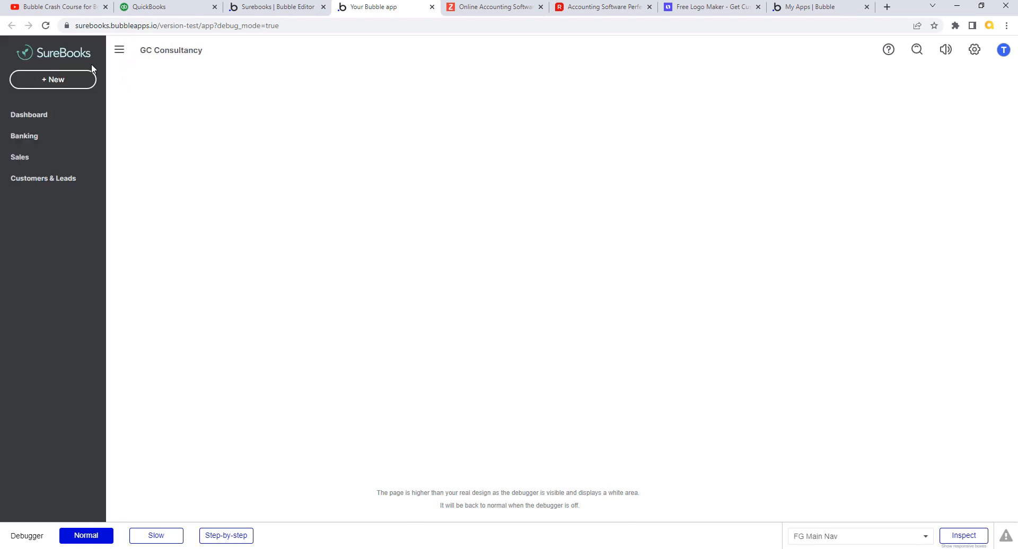
- Switch to QuickBooks and repeatedly collapse and expand its side navigation to examine the sliding behaviour
left_click(177, 8)
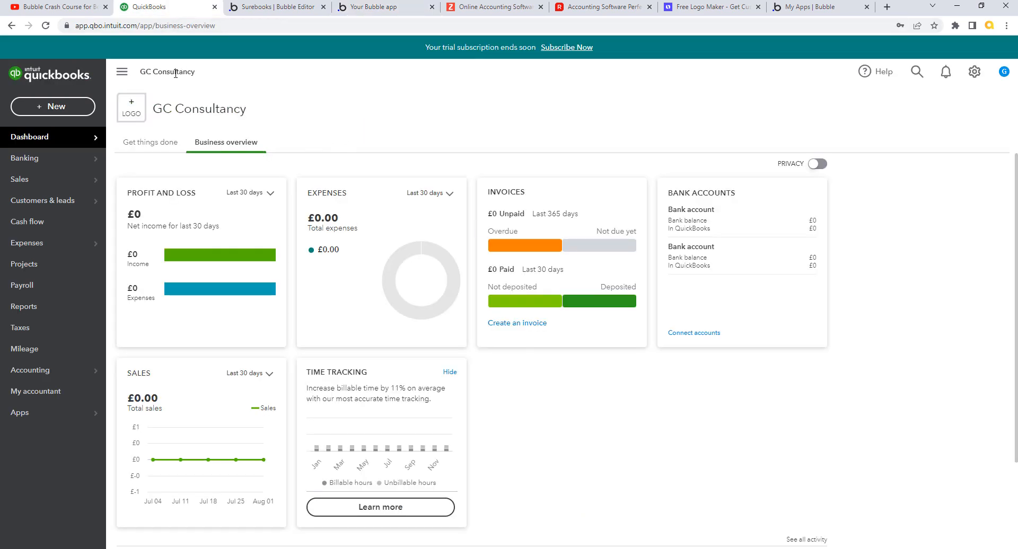
left_click(120, 72)
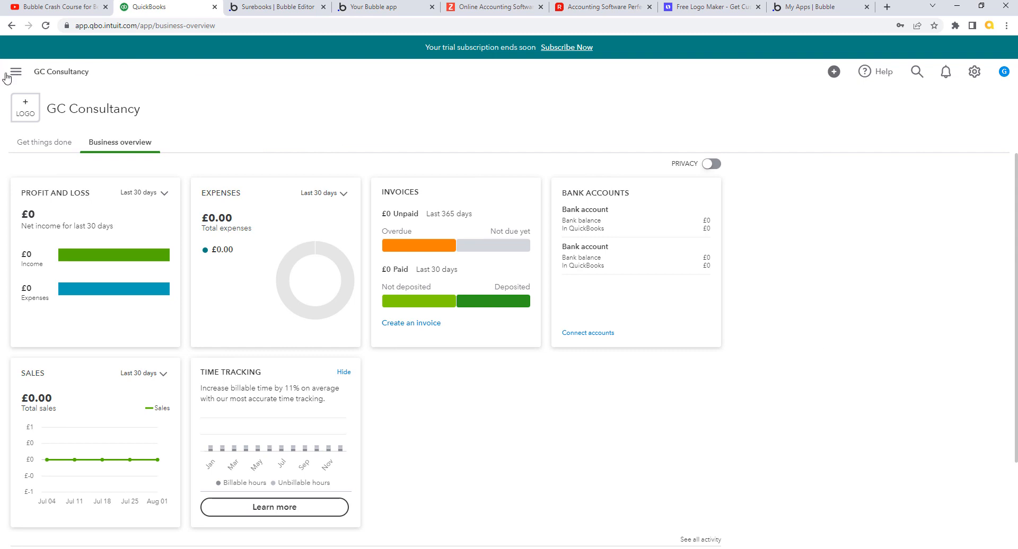
left_click(16, 74)
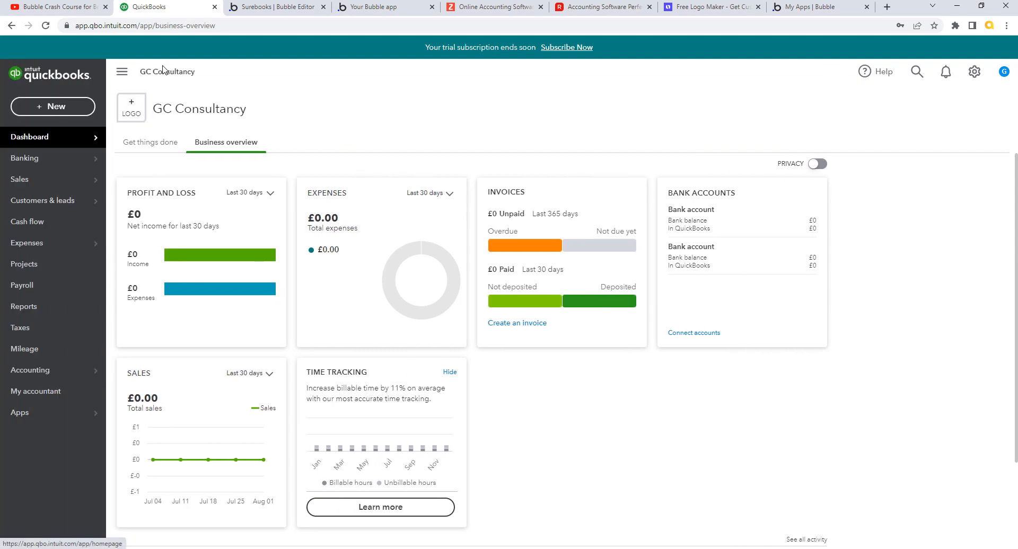
left_click(118, 74)
left_click(16, 72)
left_click(121, 72)
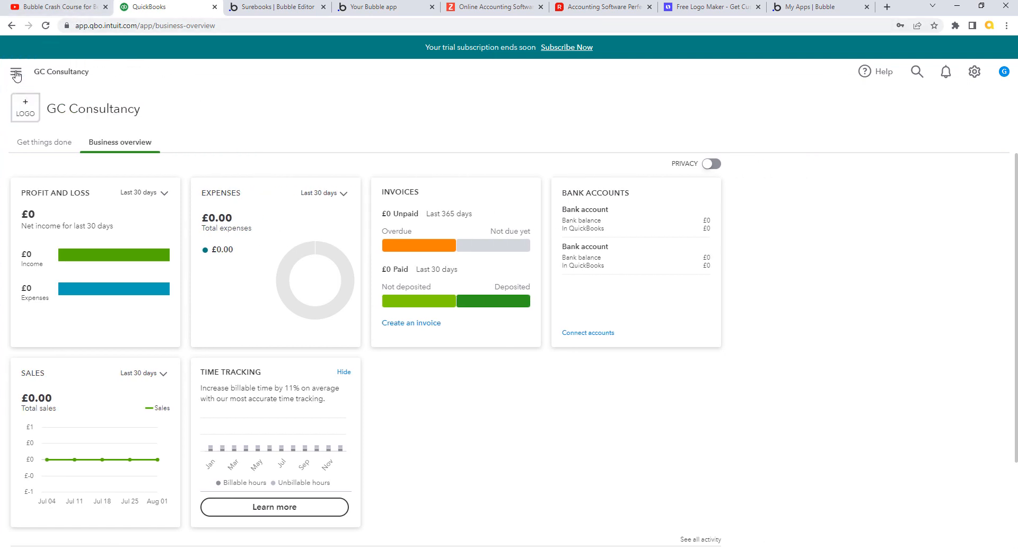
left_click(16, 78)
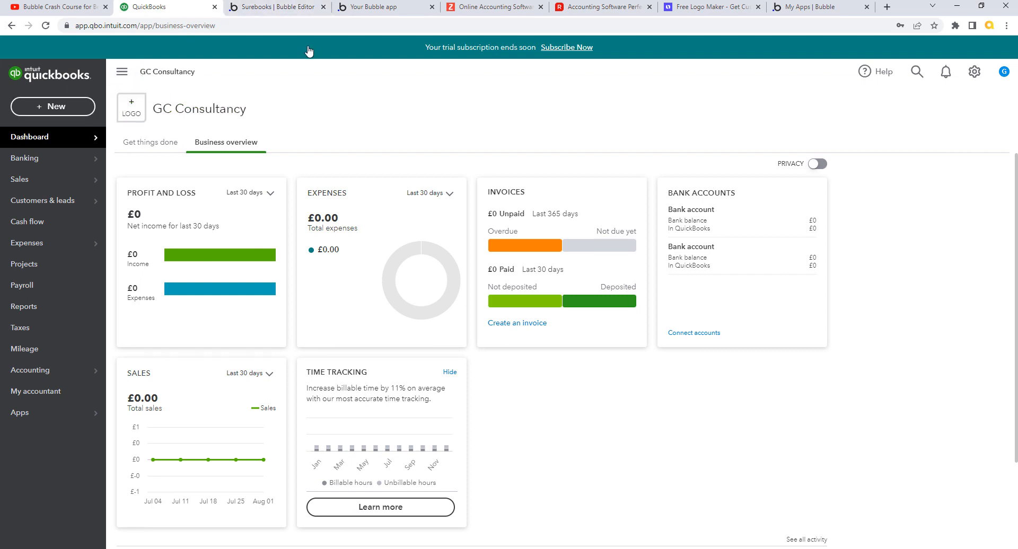
left_click(122, 73)
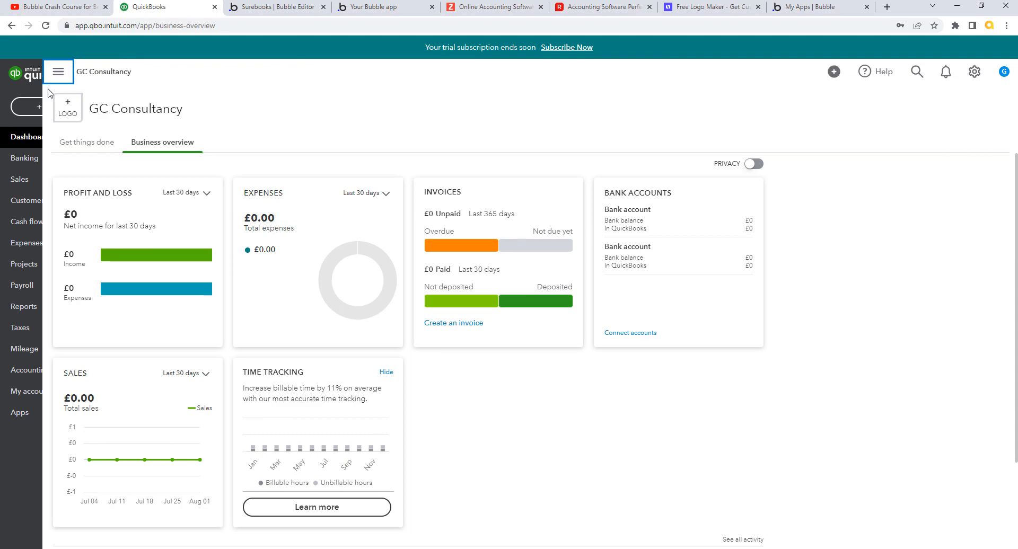
left_click(19, 75)
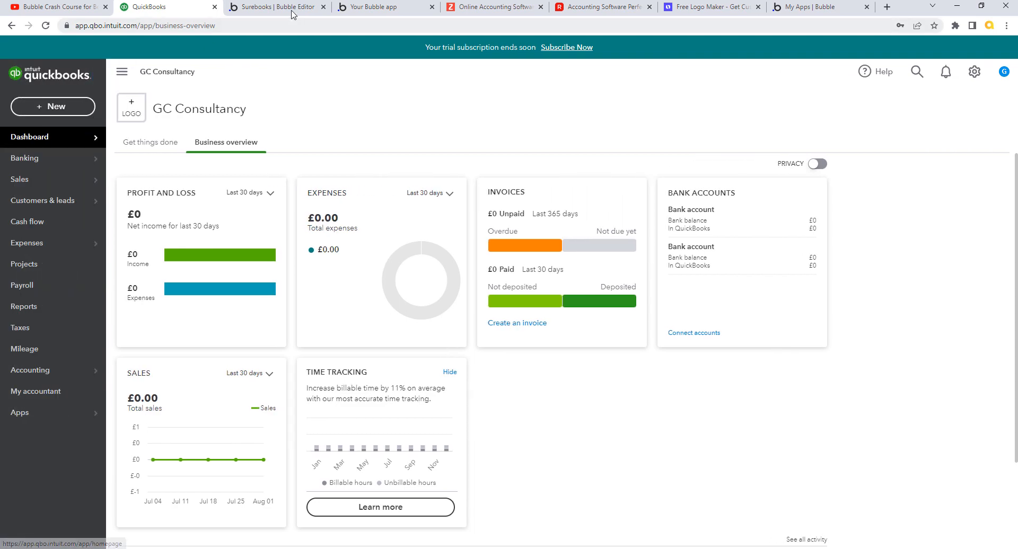
- Return to the SureBooks app preview and collapse the side navigation to compare its behaviour with QuickBooks
left_click(290, 9)
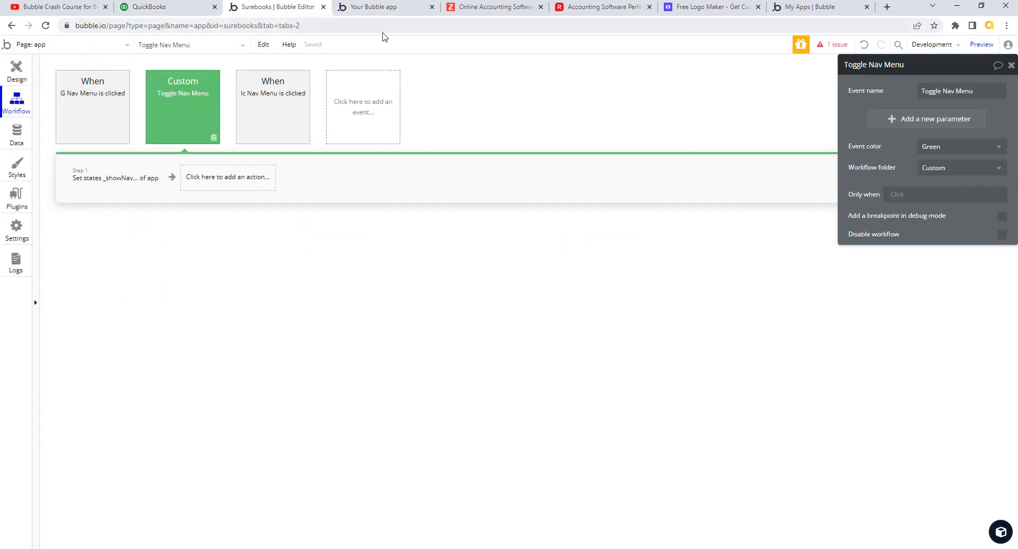
left_click(433, 27)
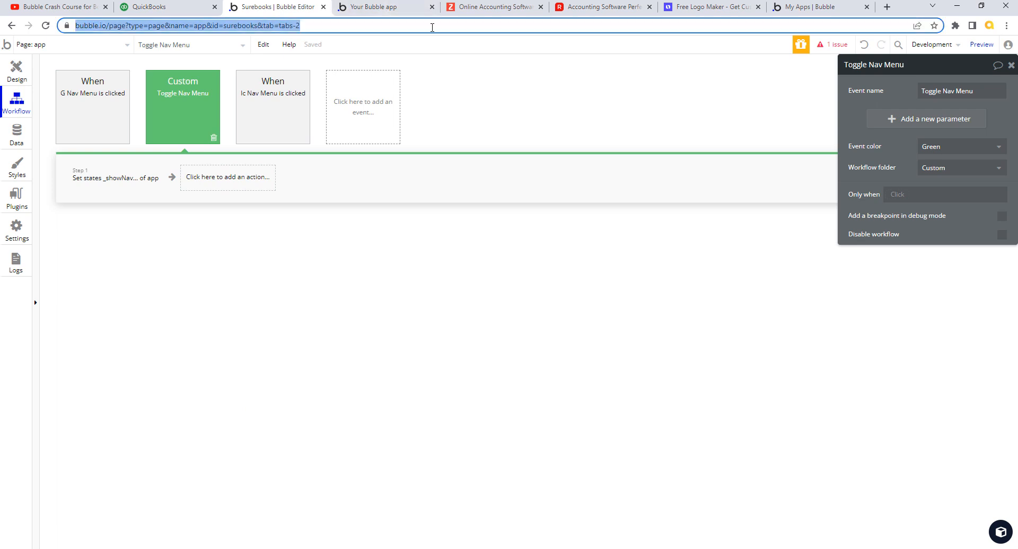
left_click(409, 11)
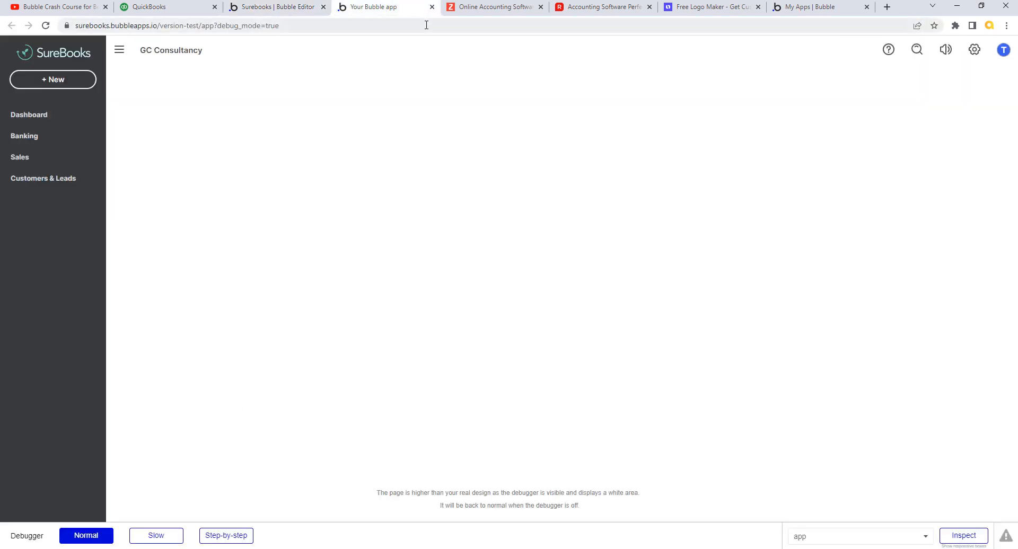
left_click(120, 53)
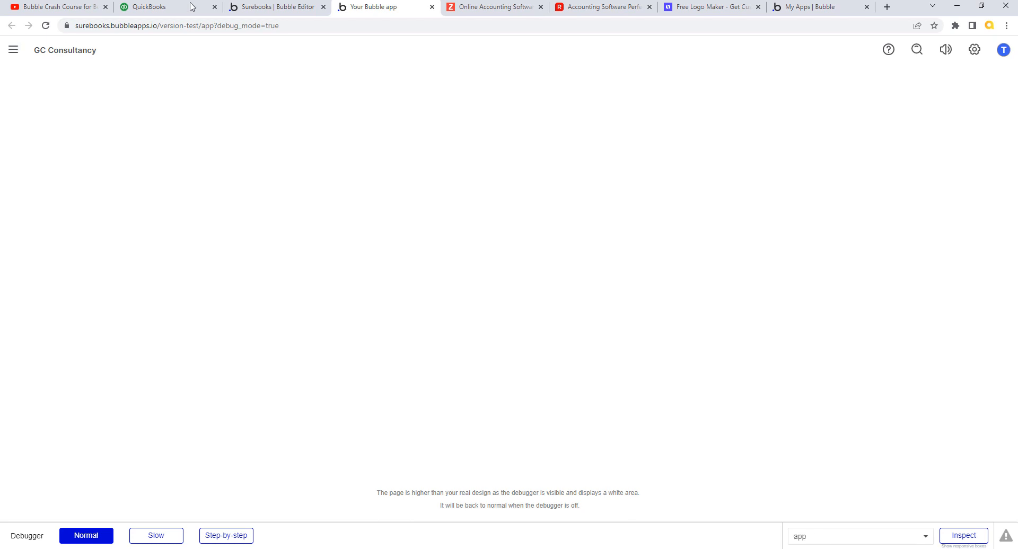
- Switch to the Bubble editor and open the layout settings of G Main Nav Placeholder to examine its collapse animation
left_click(280, 7)
left_click(30, 68)
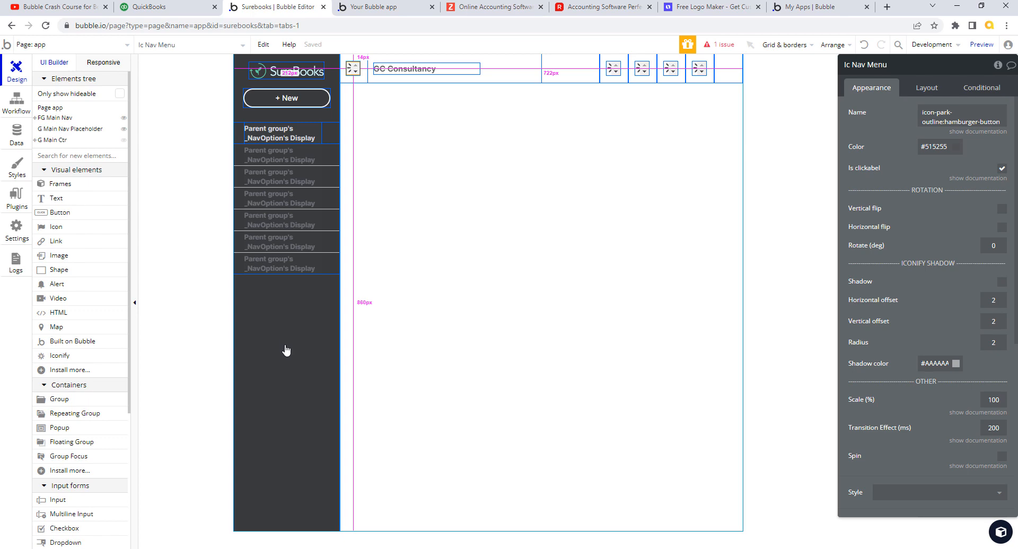
left_click(83, 130)
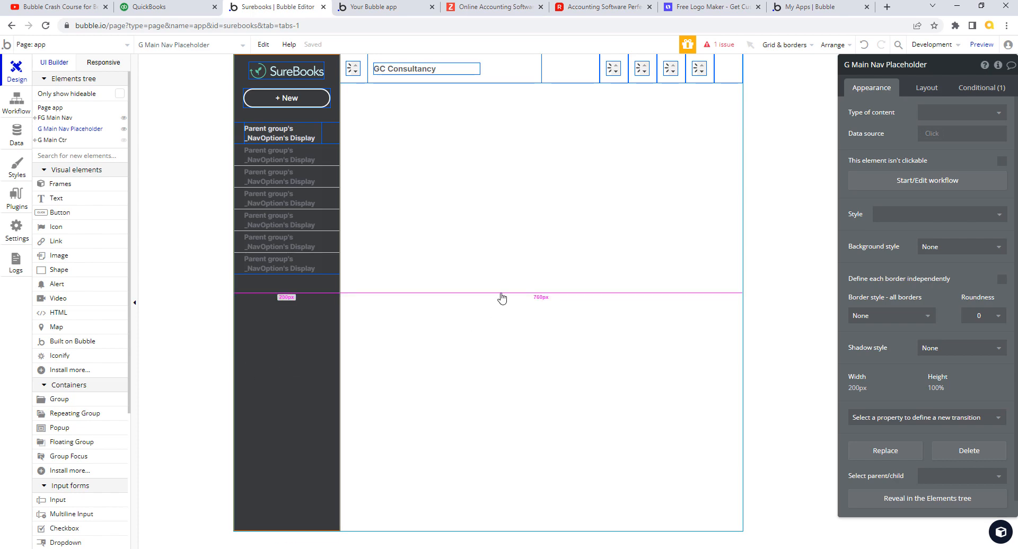
left_click(933, 92)
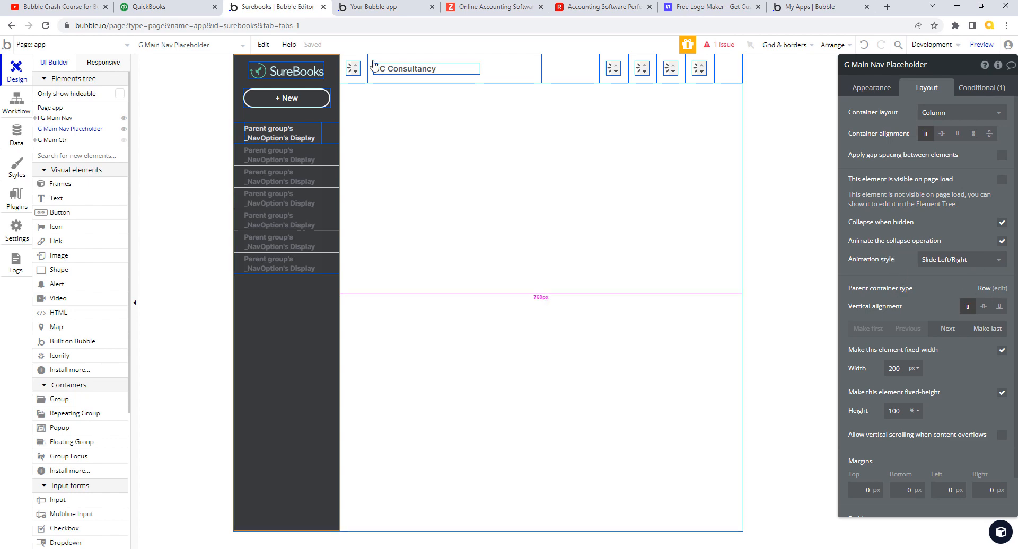
- Repeatedly expand and collapse the side navigation in the app preview, then switch to QuickBooks to compare its navigation
left_click(393, 10)
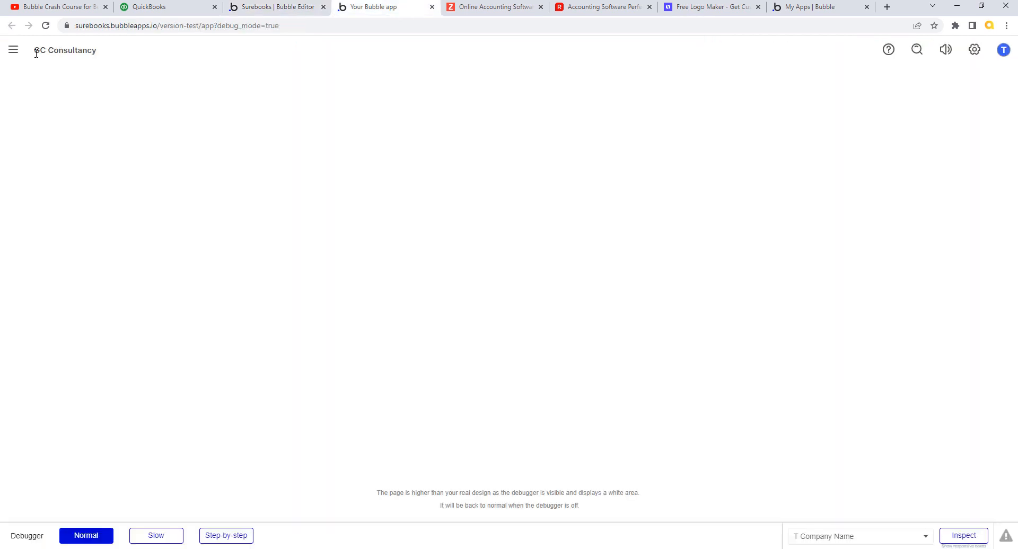
left_click(13, 50)
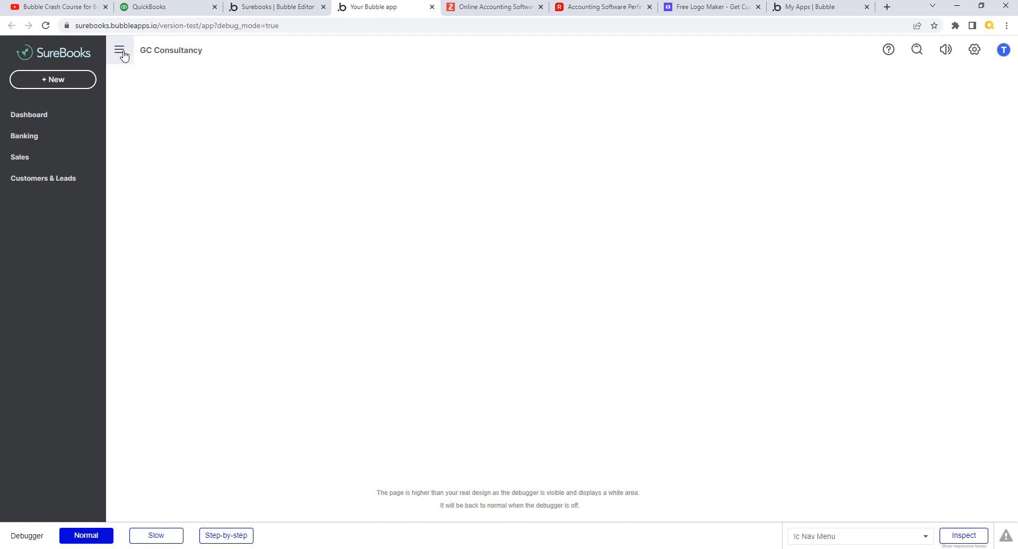
left_click(120, 50)
left_click(18, 53)
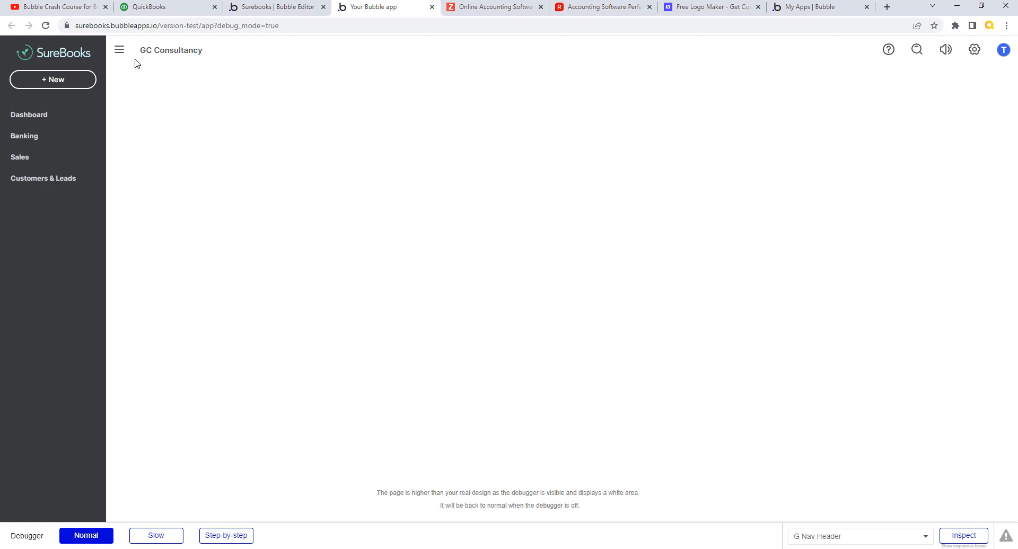
left_click(120, 51)
left_click(14, 53)
left_click(118, 56)
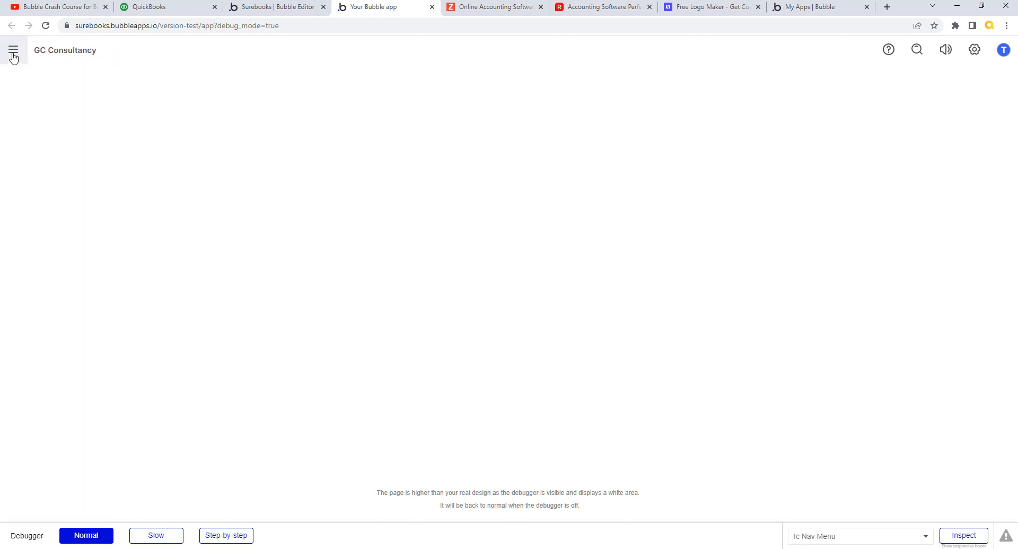
left_click(14, 53)
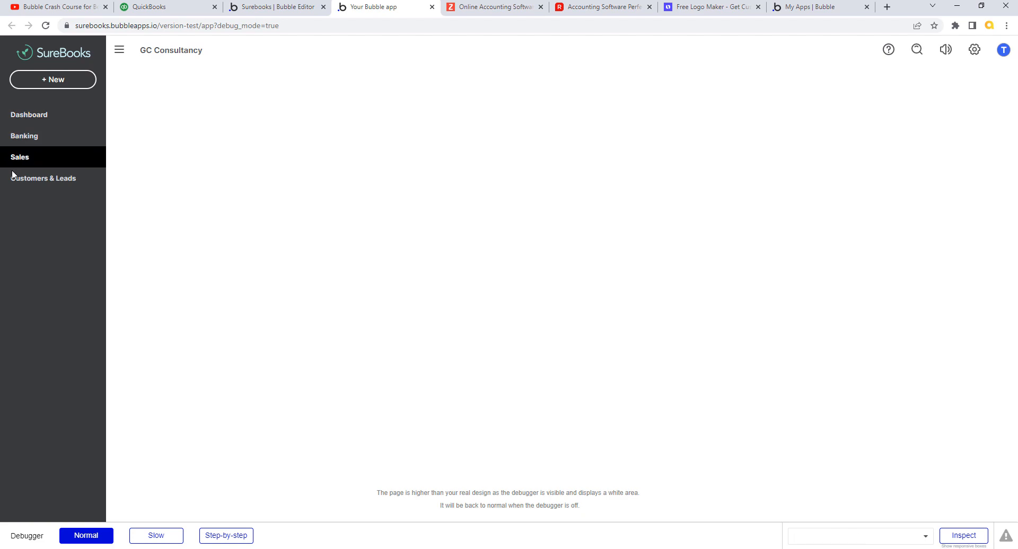
left_click(170, 9)
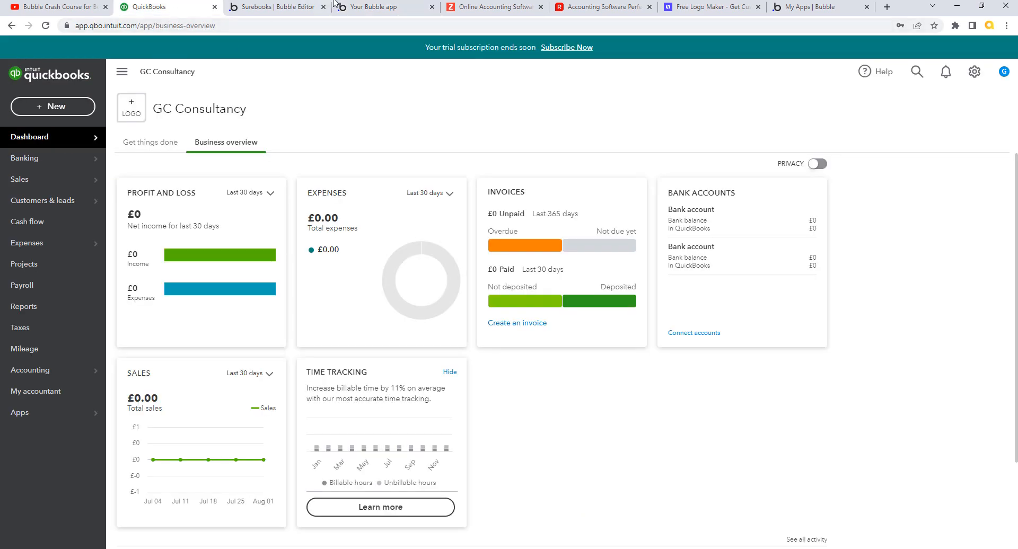
- Return to the Bubble editor and place a new Iconify element over the first side navigation option
left_click(278, 9)
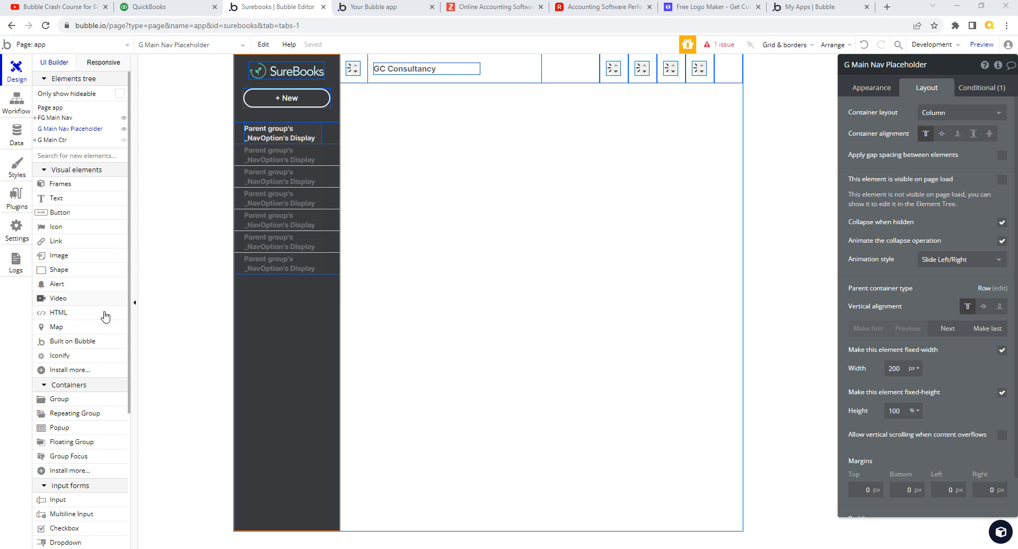
left_click(67, 357)
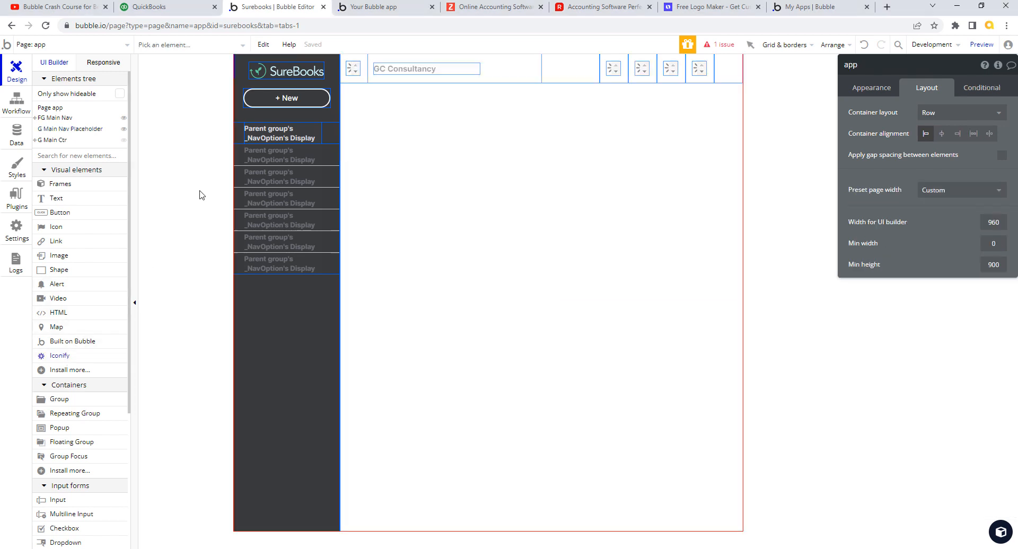
left_click(326, 129)
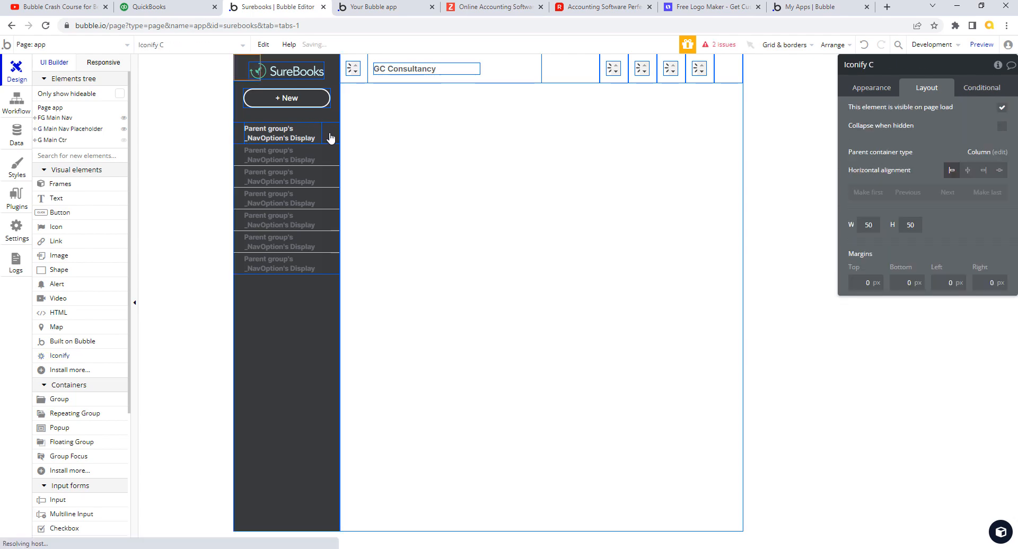
- Expand FG Main Nav down to G Nav Option and move Iconify C into that group, before T Nav Option Name
left_click(35, 117)
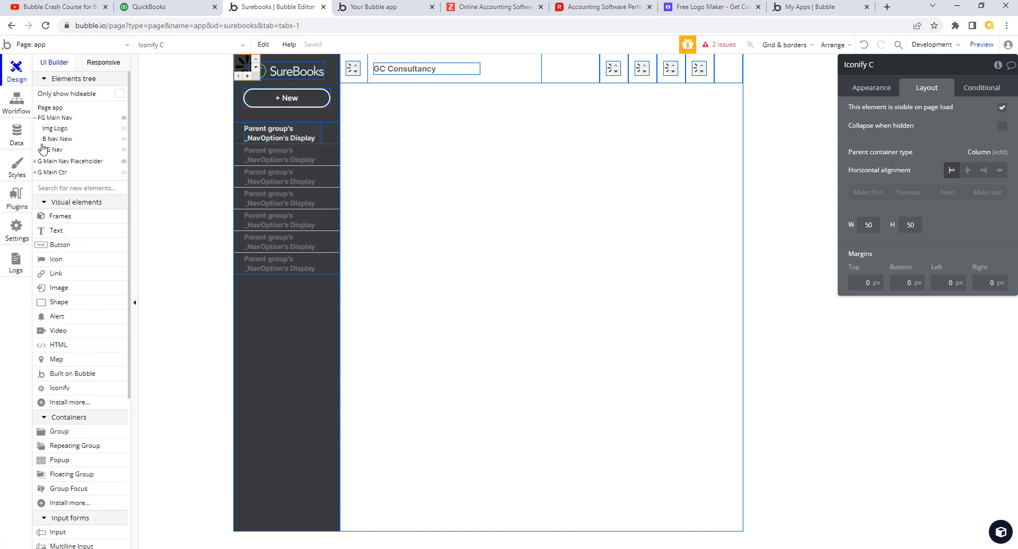
left_click(35, 161)
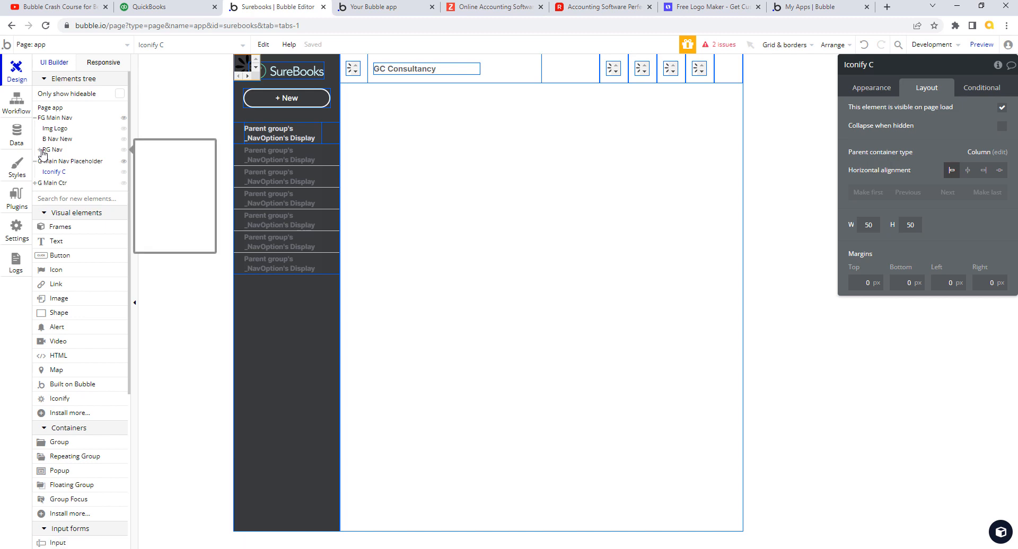
left_click(41, 150)
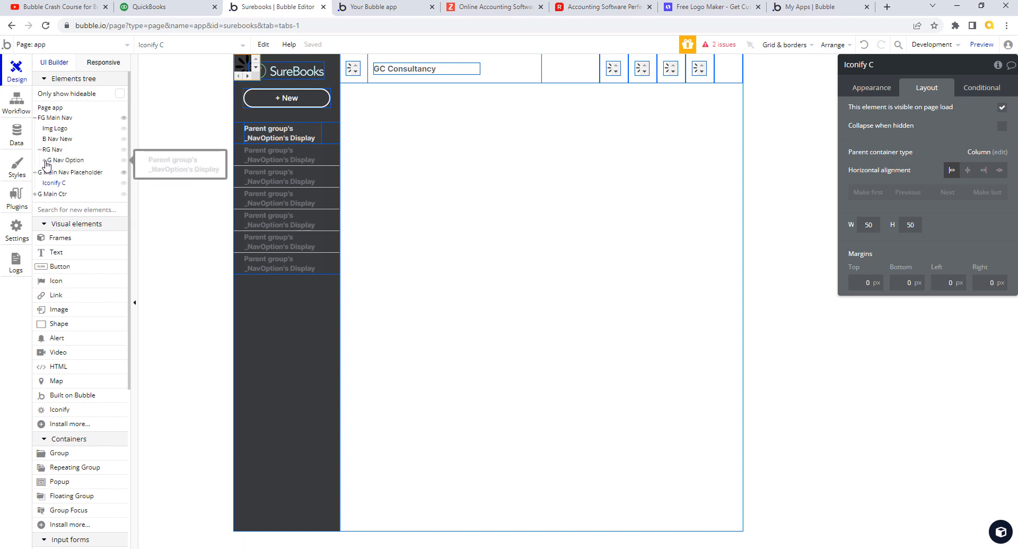
left_click(45, 161)
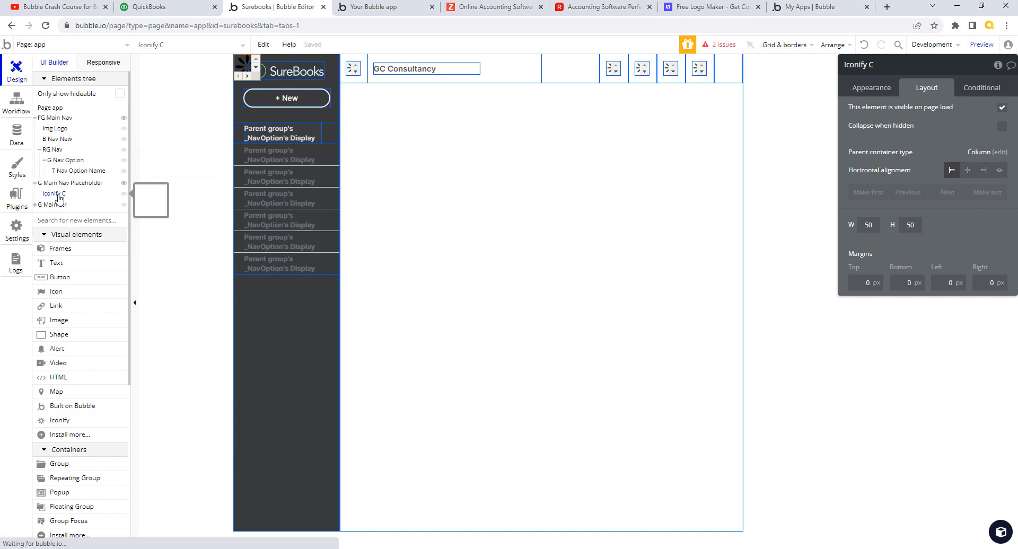
left_click_drag(59, 196, 75, 172)
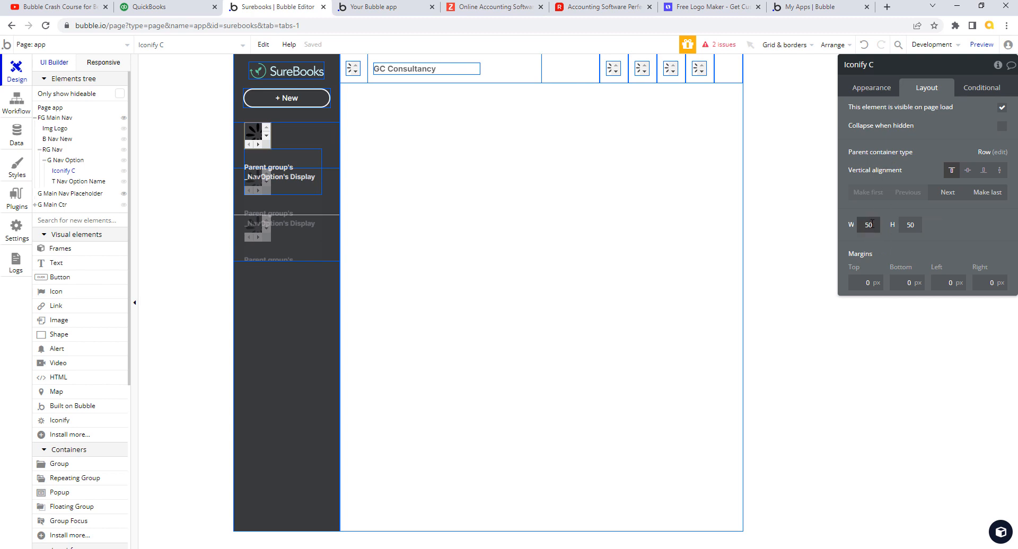
- Set the width and height of Iconify C to 18
left_click_drag(873, 223, 864, 225)
key("Tab")
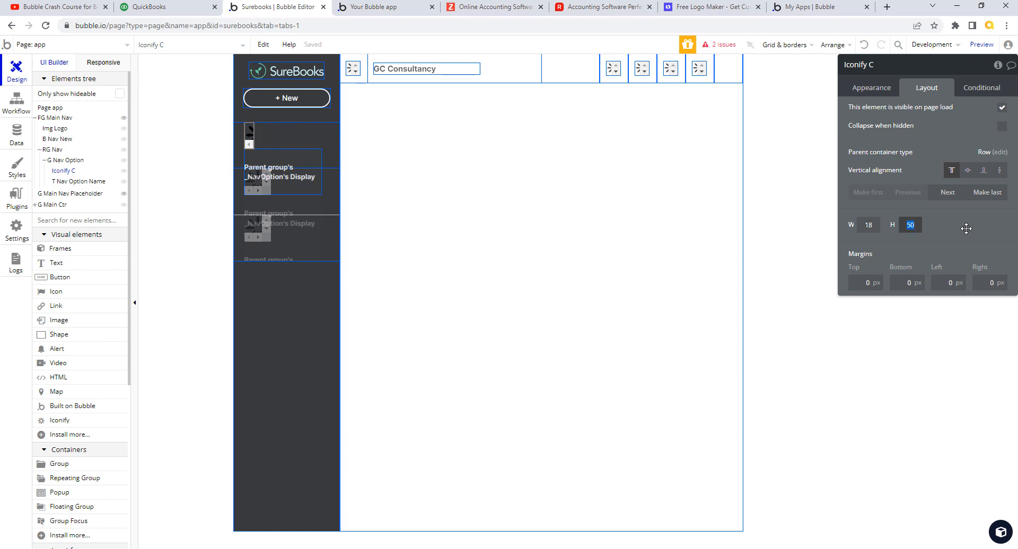
type("18")
key("Tab")
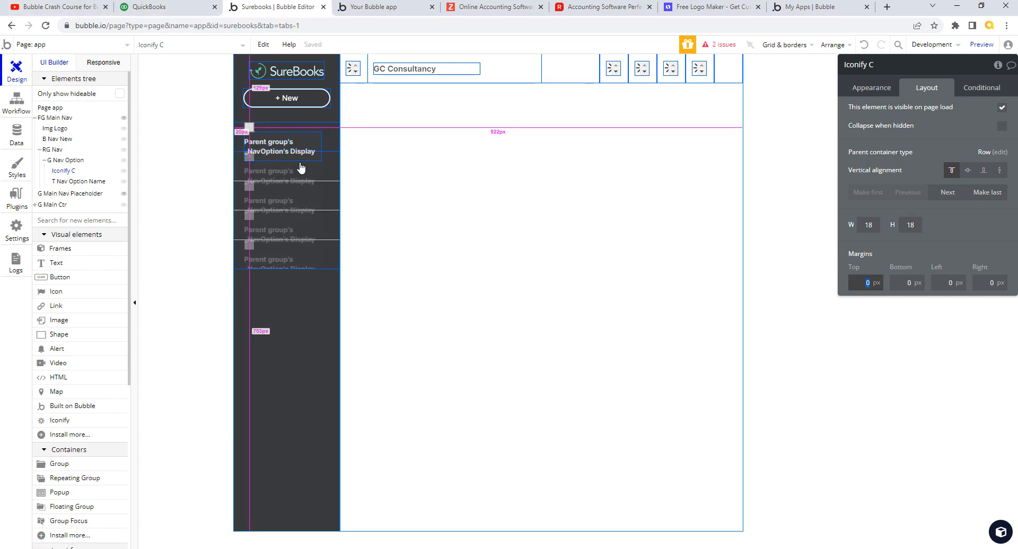
- Set the fixed width of the T Nav Option Name text to 120 px
left_click(313, 140)
left_click(284, 148)
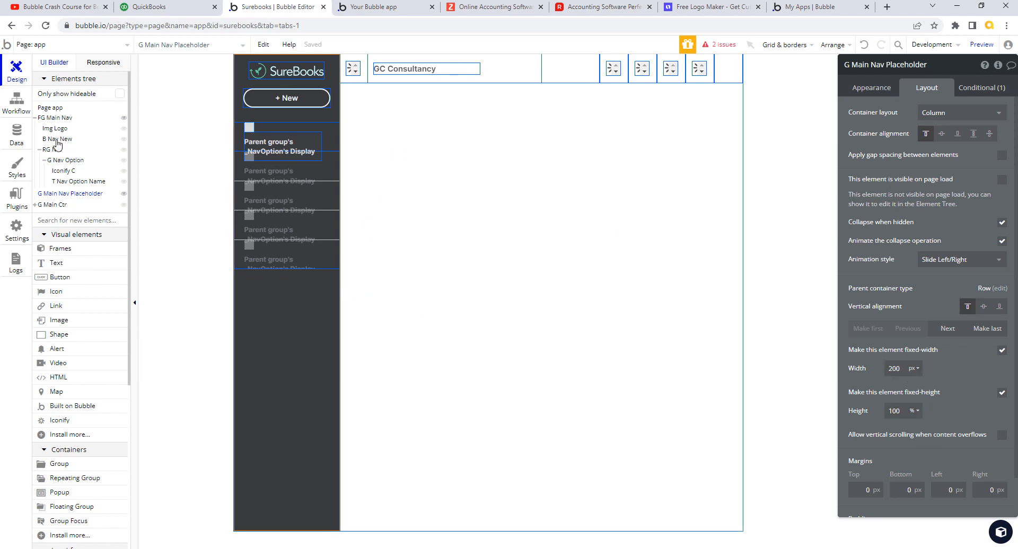
left_click(74, 183)
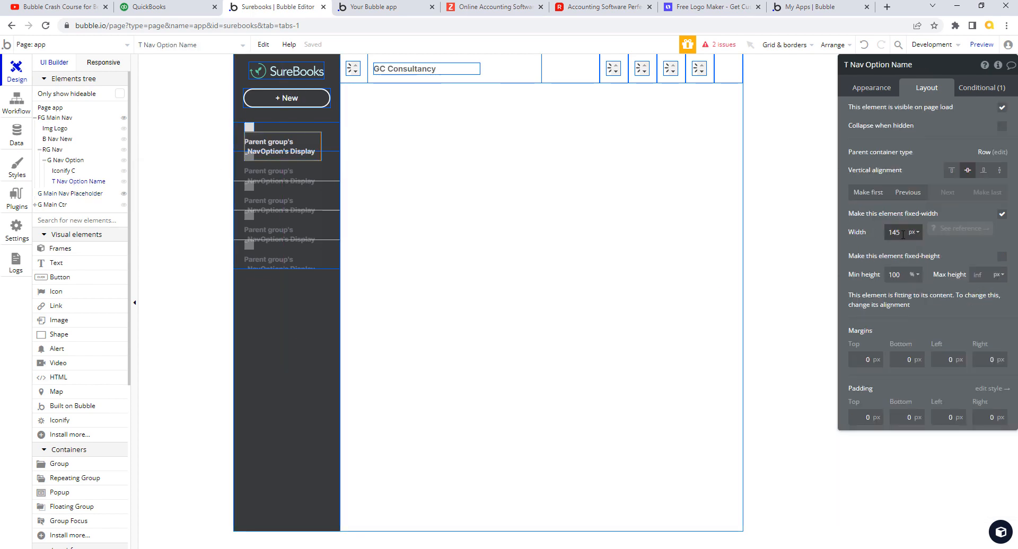
left_click_drag(903, 234, 886, 232)
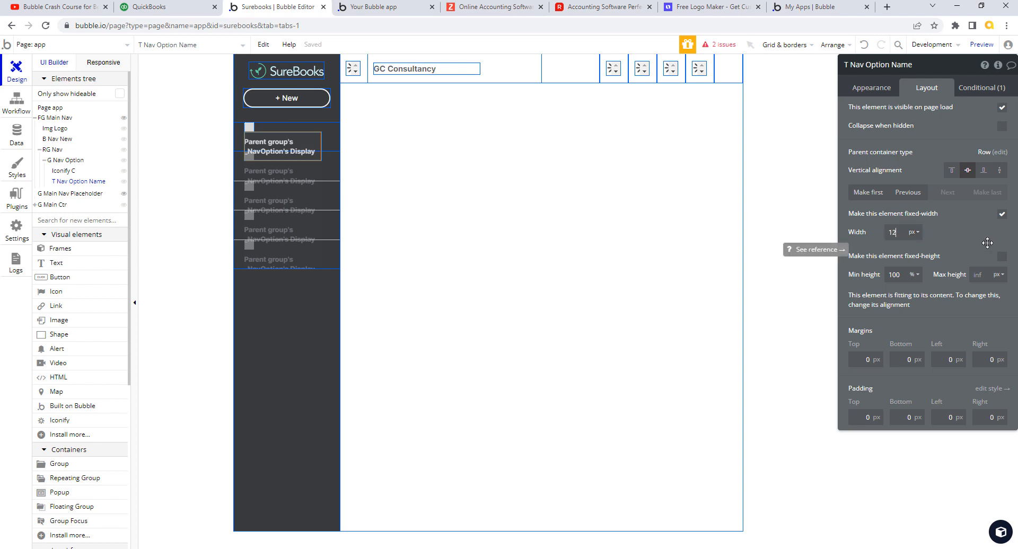
key("Tab")
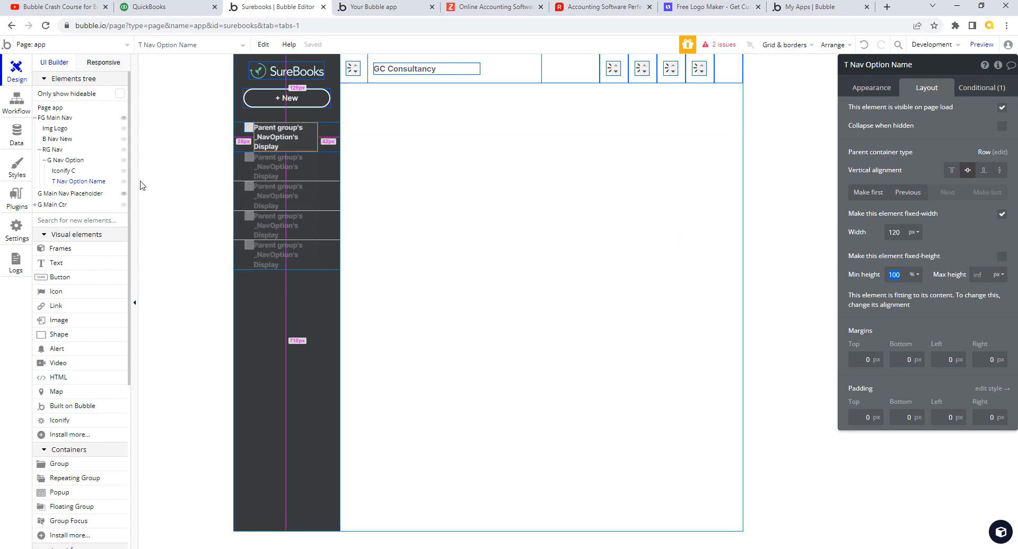
- Apply gap spacing between elements in the G Nav Option group with a column gap of 10 px
left_click(73, 163)
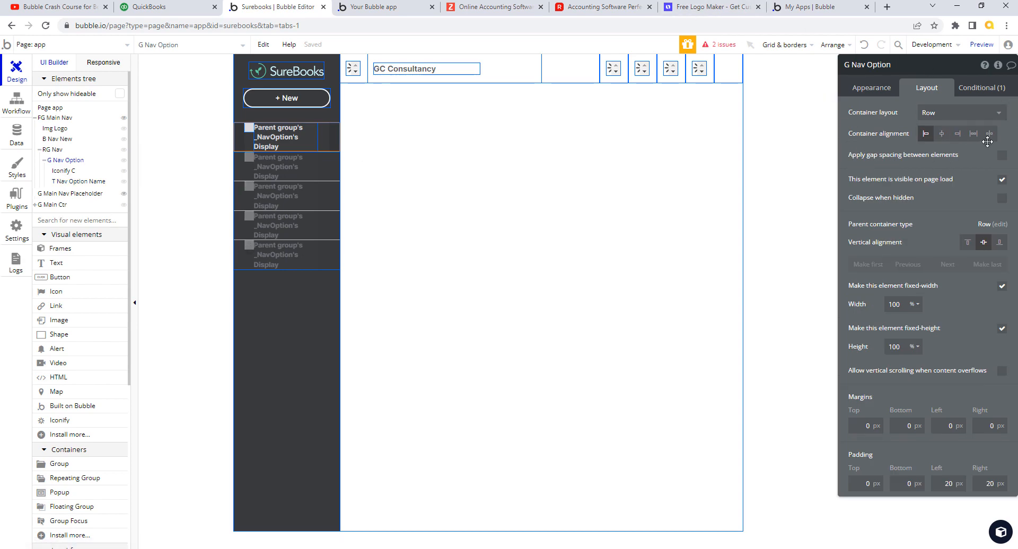
left_click(1001, 157)
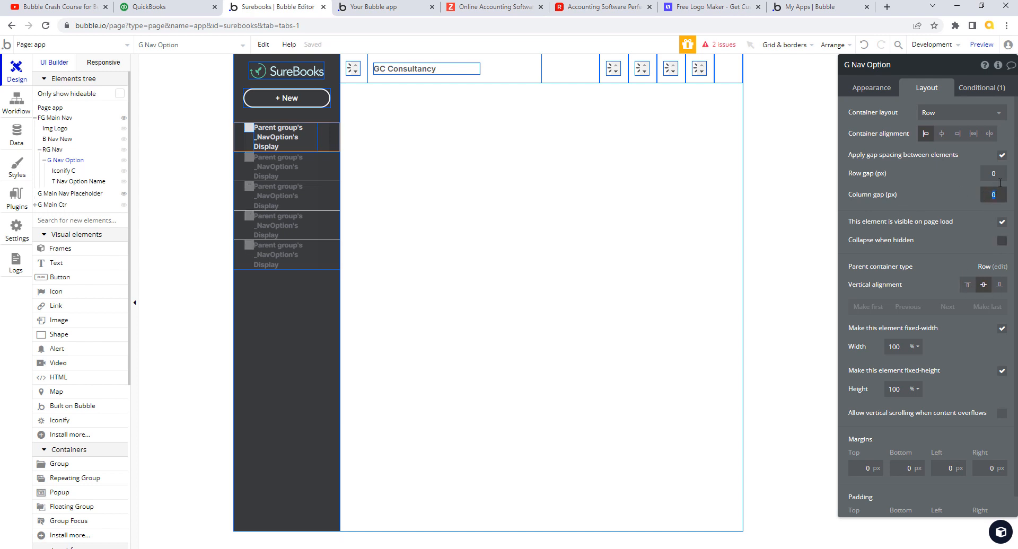
type("10")
key("Tab")
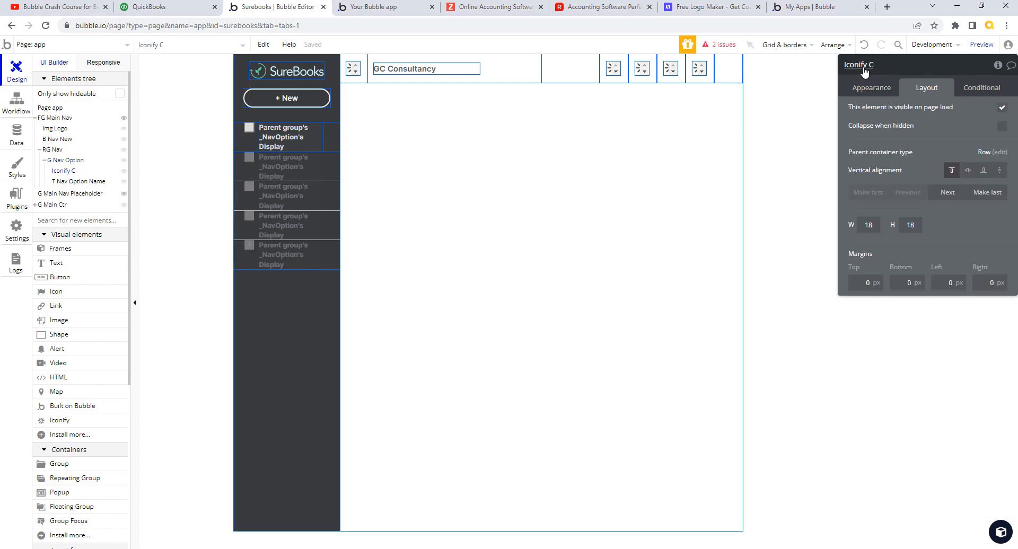
- Rename the Iconify C element as Ic Nav Option
left_click(851, 65)
left_click_drag(851, 66, 901, 66)
key("BackSpace")
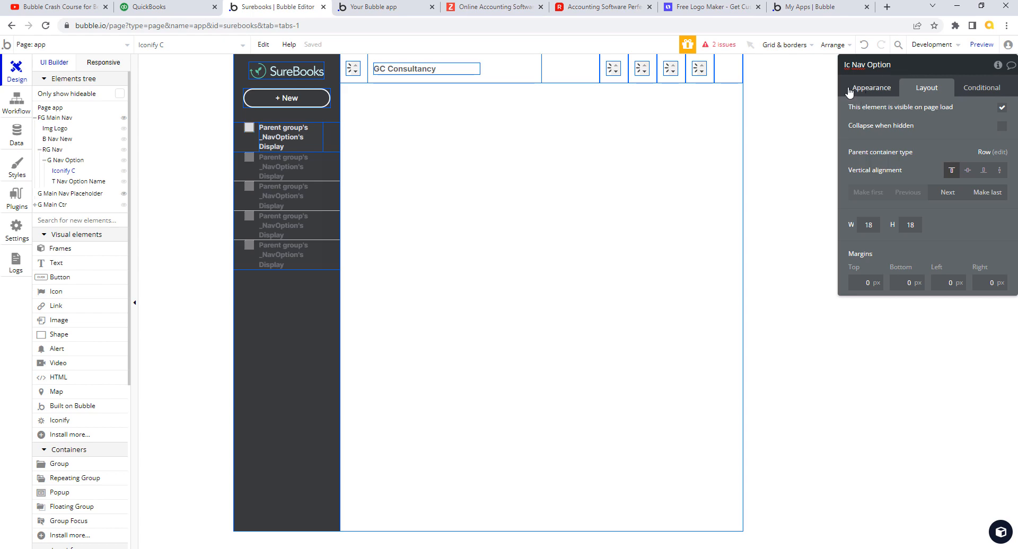
key("Return")
- Set the left and right padding of the G Nav Option group to 10 px
left_click(67, 160)
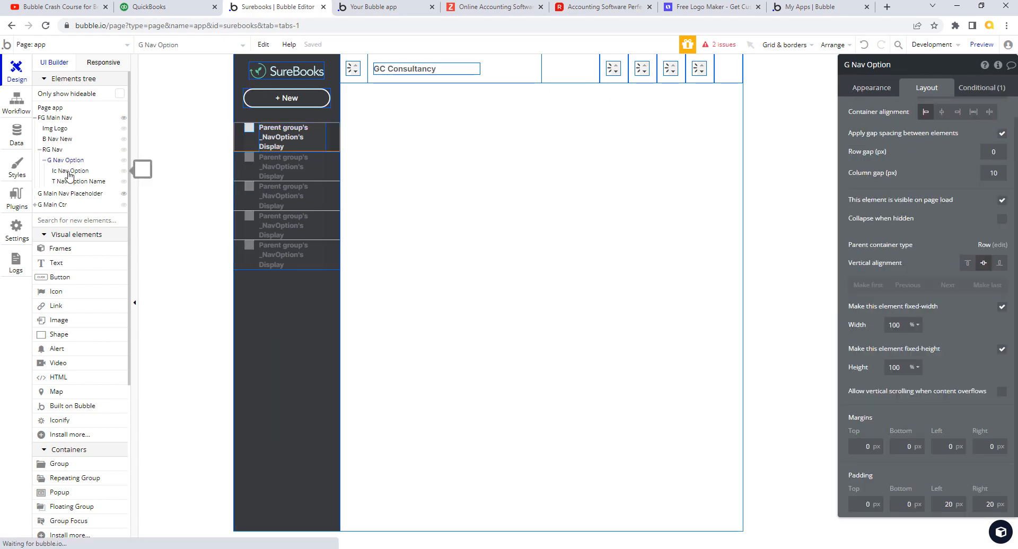
left_click(69, 171)
left_click(72, 182)
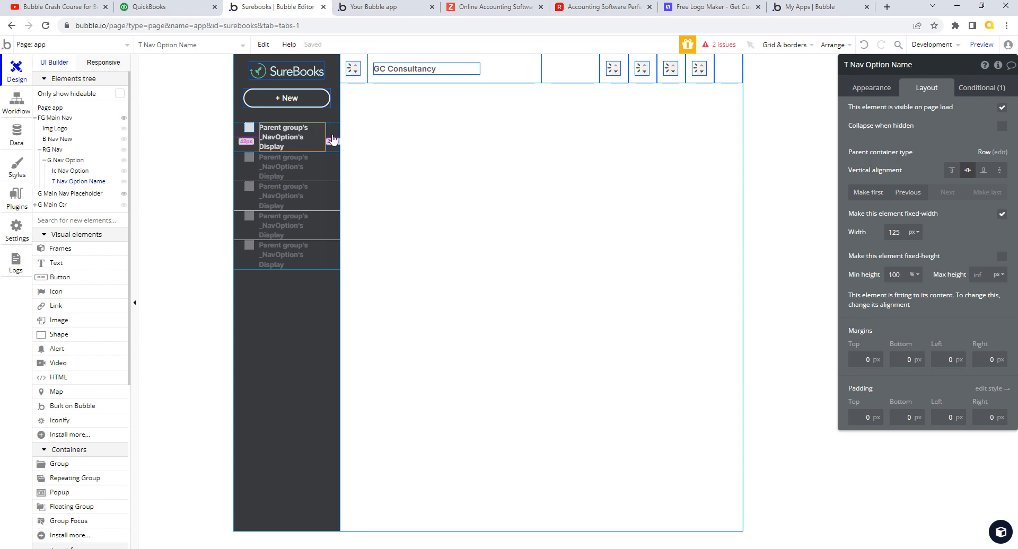
left_click(71, 162)
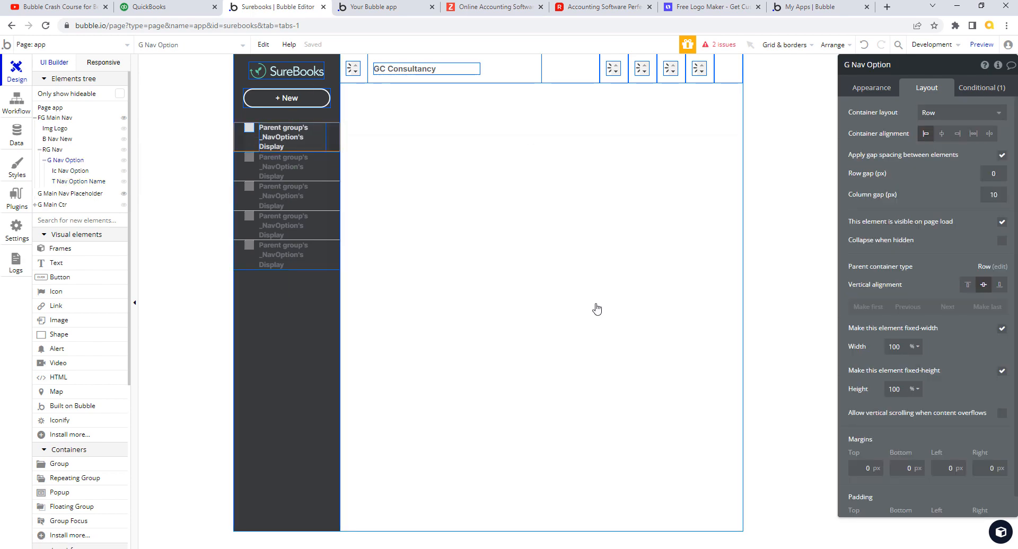
scroll(1012, 365, "down", 1)
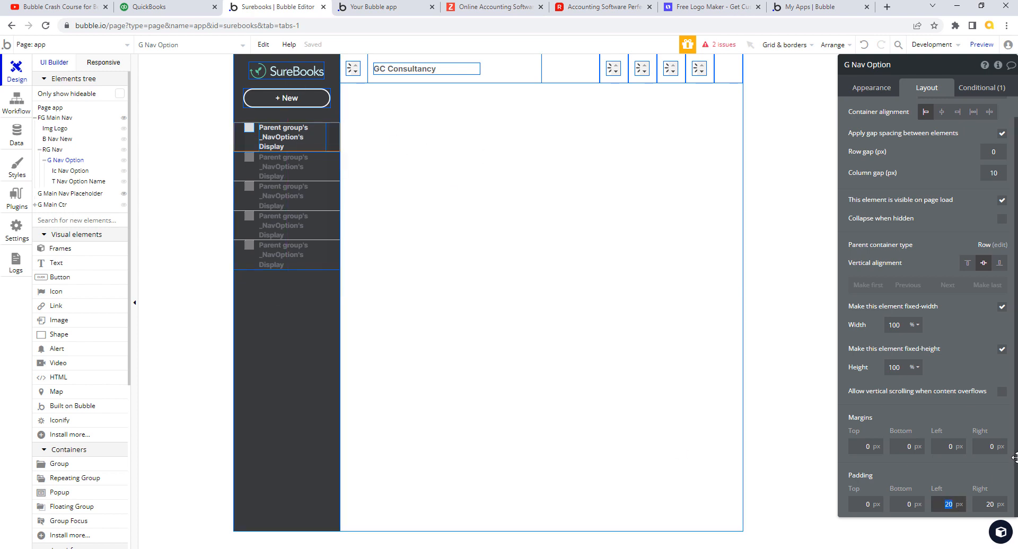
key("Tab")
type("10")
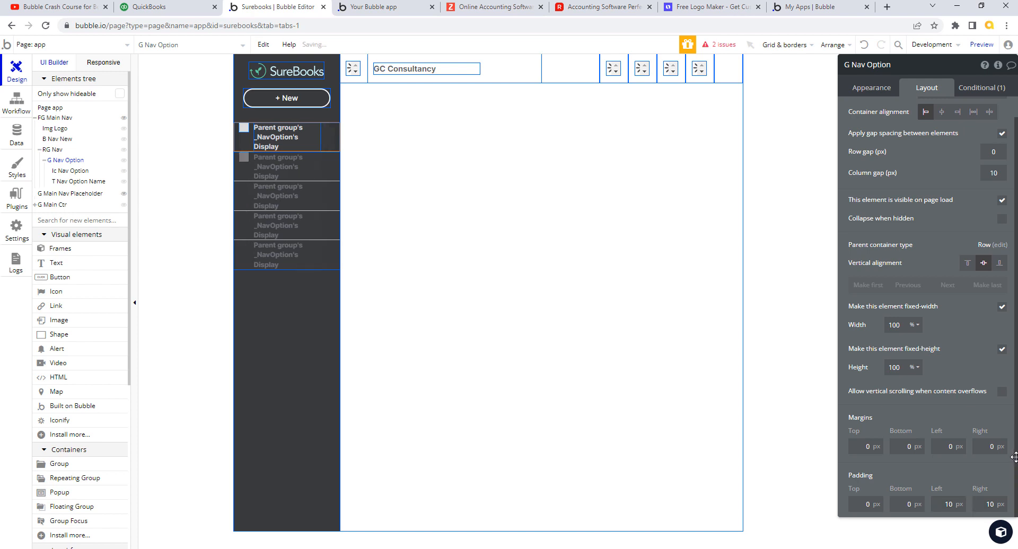
- Set the fixed width of the T Nav Option Name text to 150 px
left_click(287, 137)
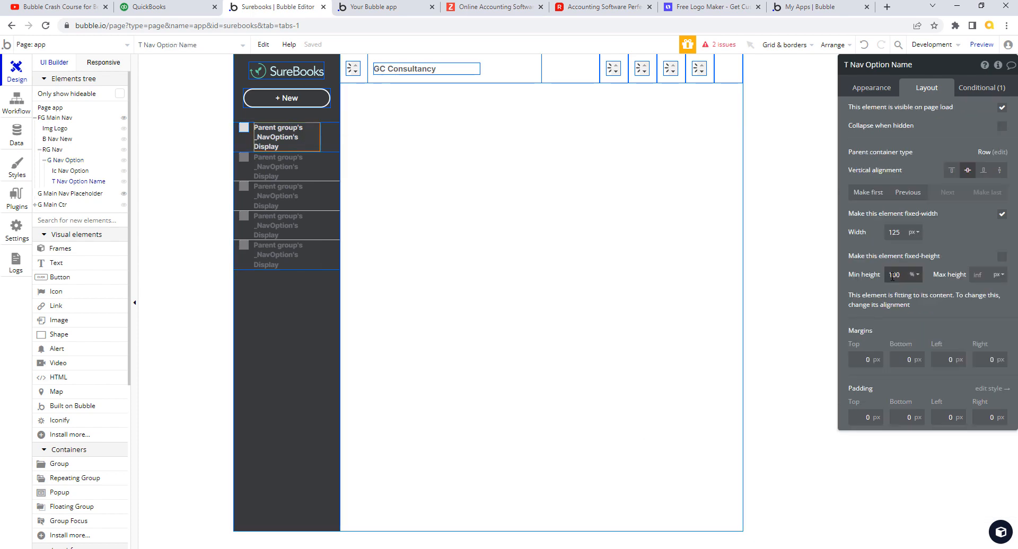
left_click_drag(902, 233, 887, 233)
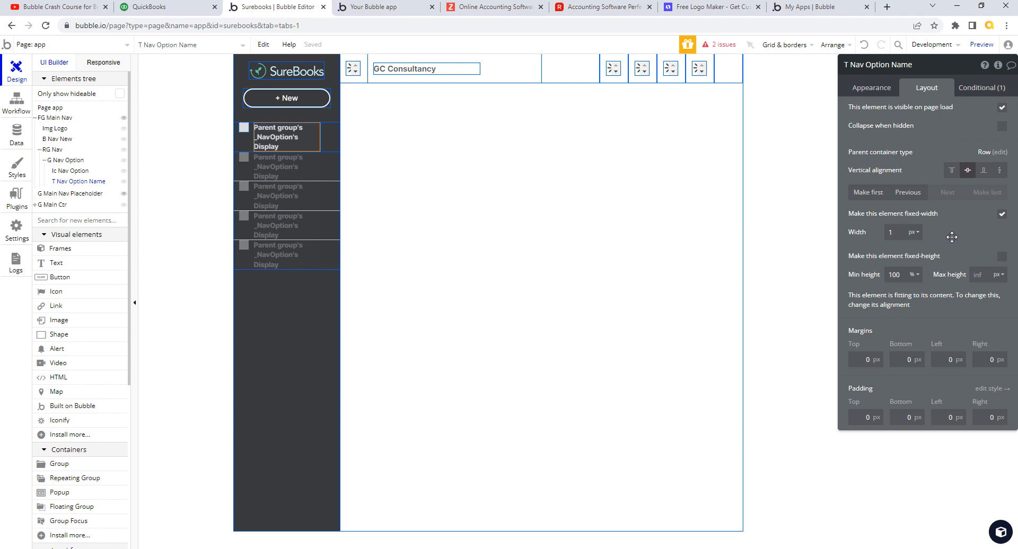
type("150")
key("Tab")
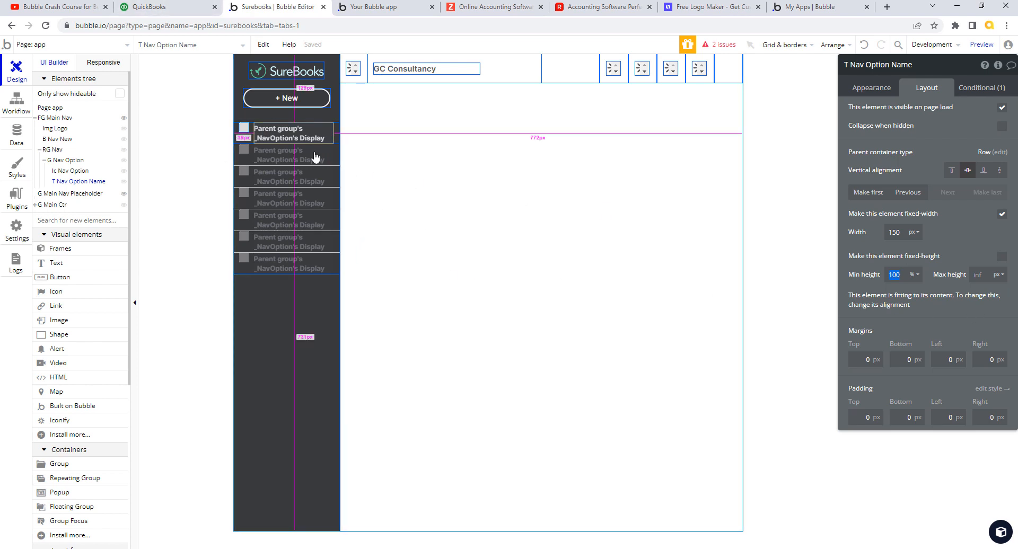
- Set the Ic Nav Option icon's vertical alignment to centered within the G Nav Option row
left_click(243, 172)
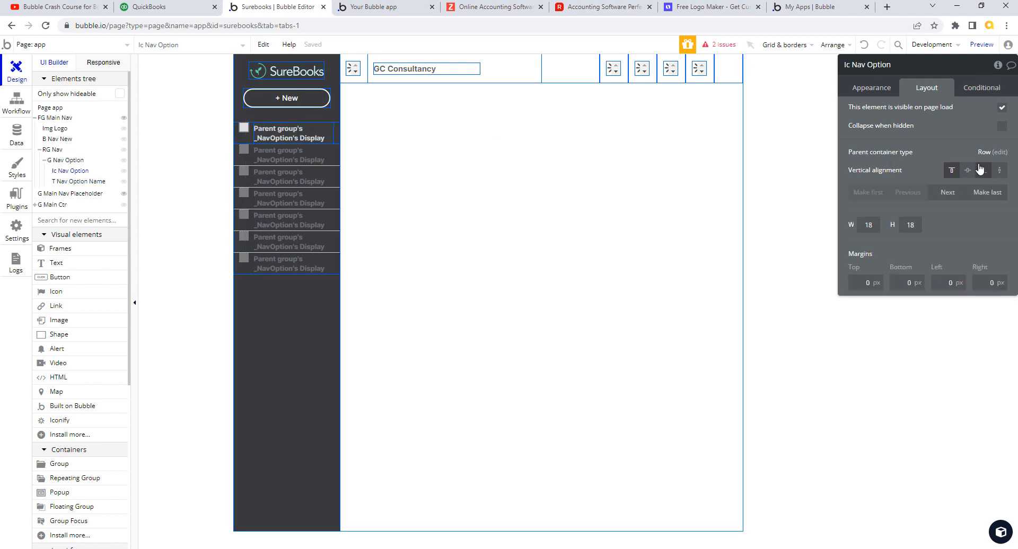
left_click(968, 170)
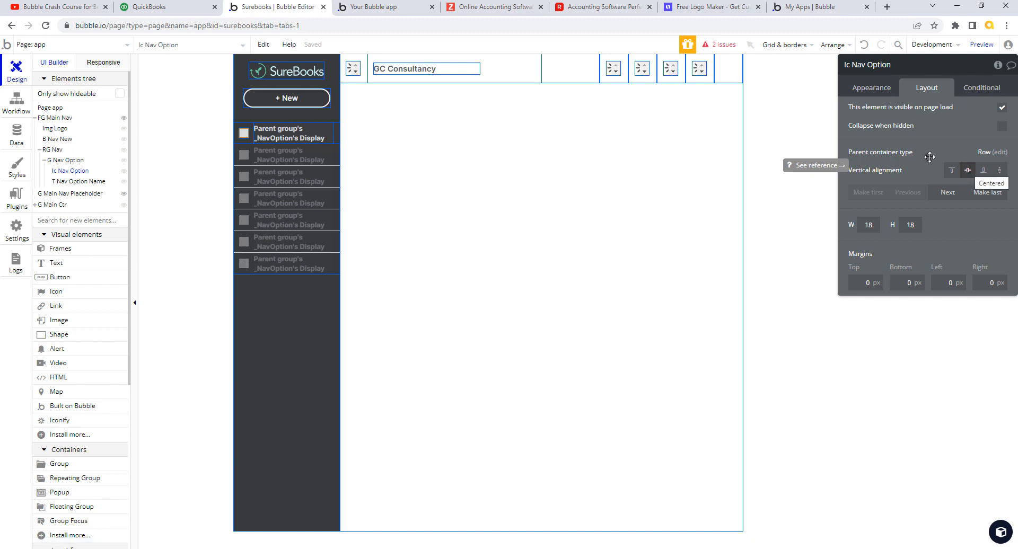
left_click(307, 137)
left_click(870, 93)
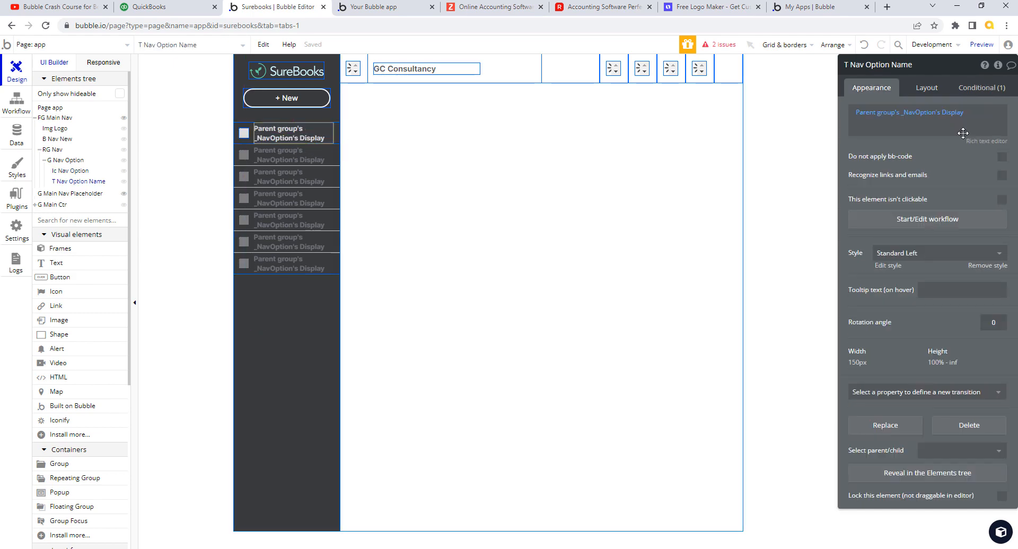
left_click(886, 118)
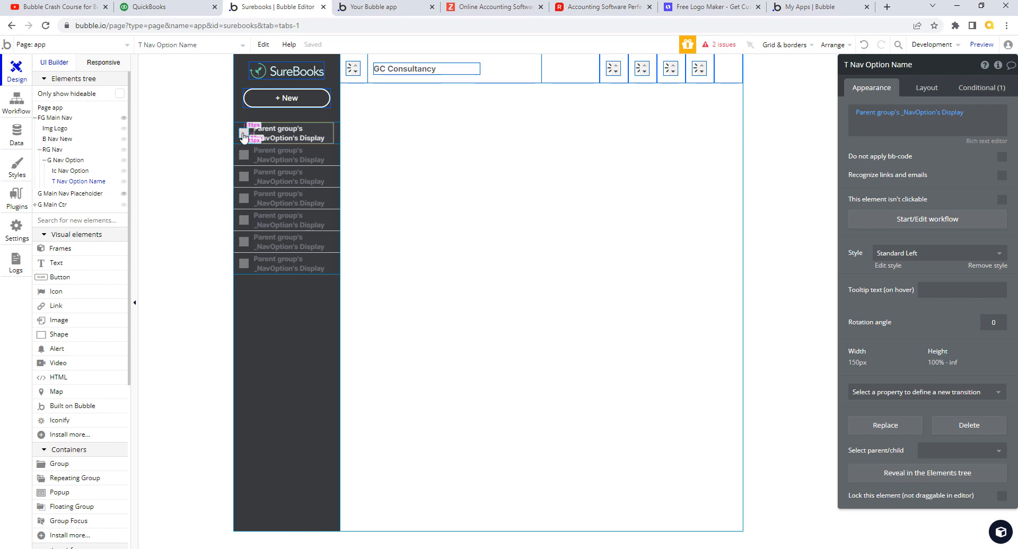
- Add a text attribute named Icon to the _NavOption option set
left_click(22, 136)
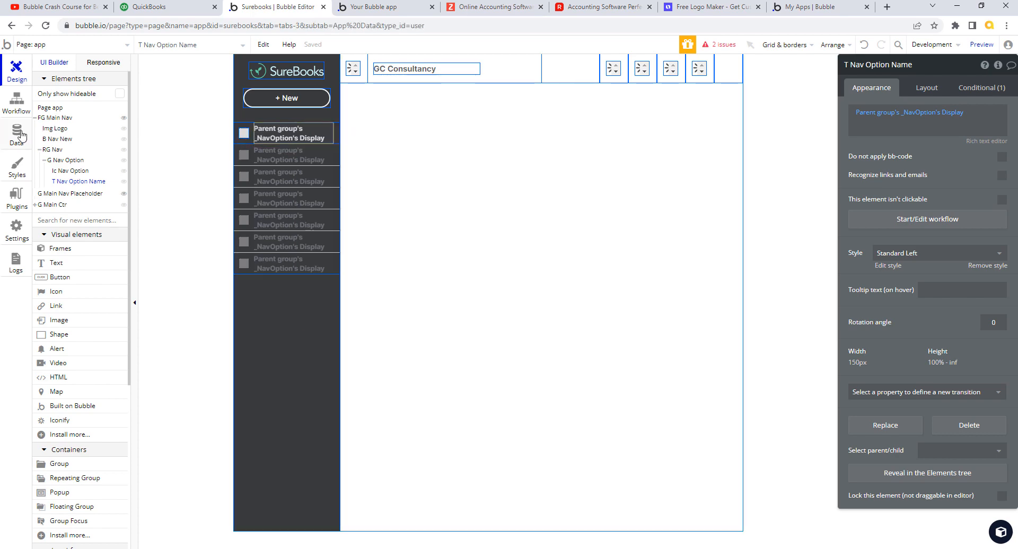
left_click(262, 85)
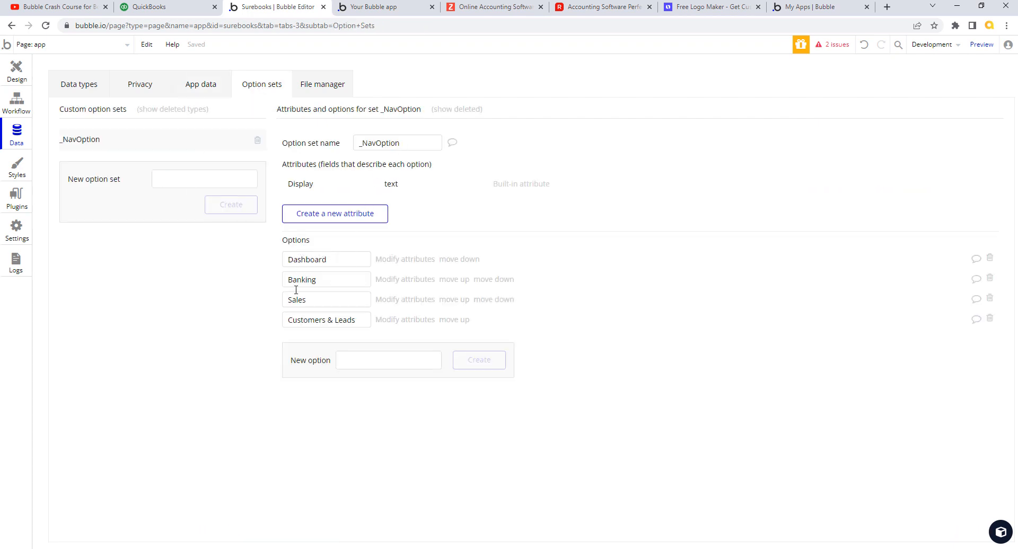
left_click(342, 218)
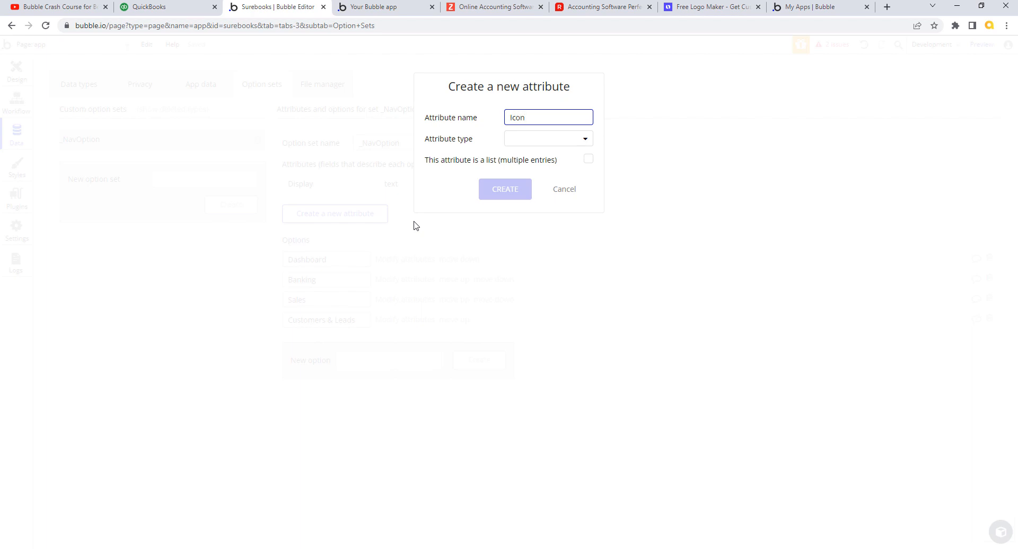
left_click(583, 139)
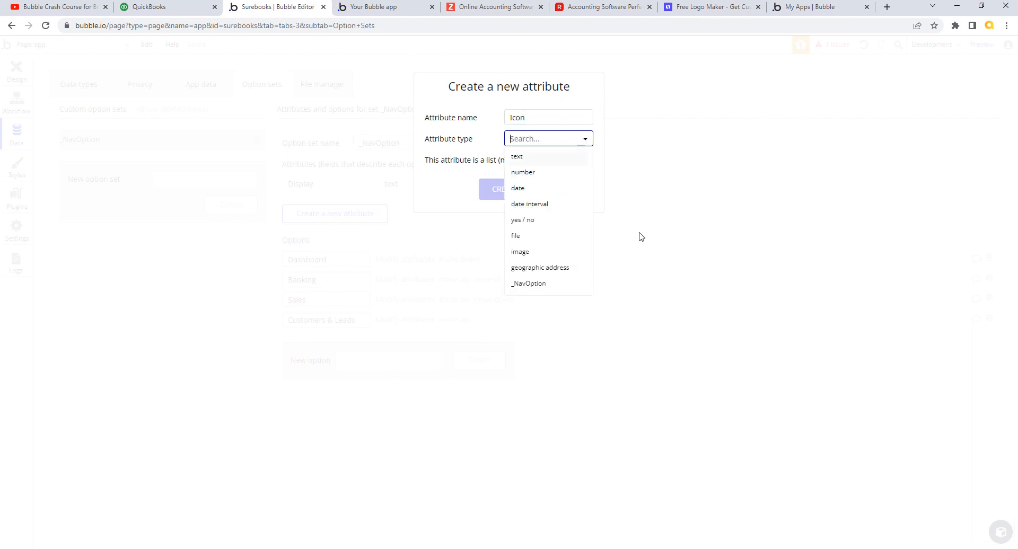
left_click(526, 159)
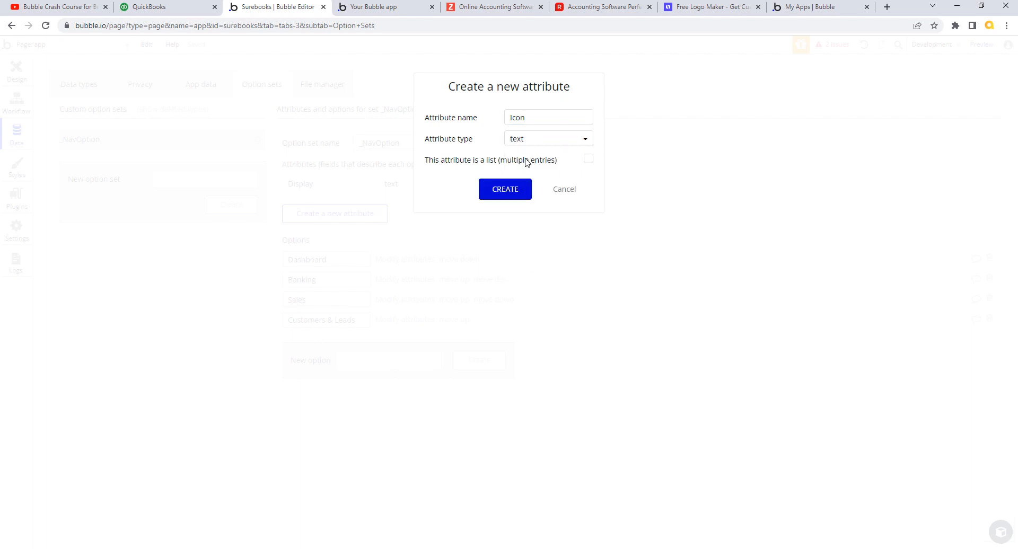
left_click(512, 195)
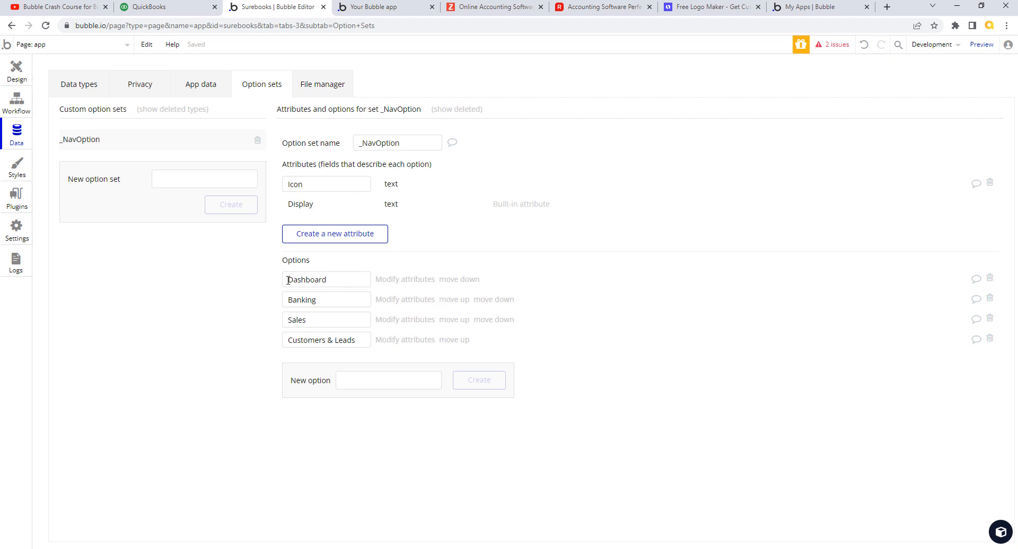
left_click_drag(288, 280, 333, 280)
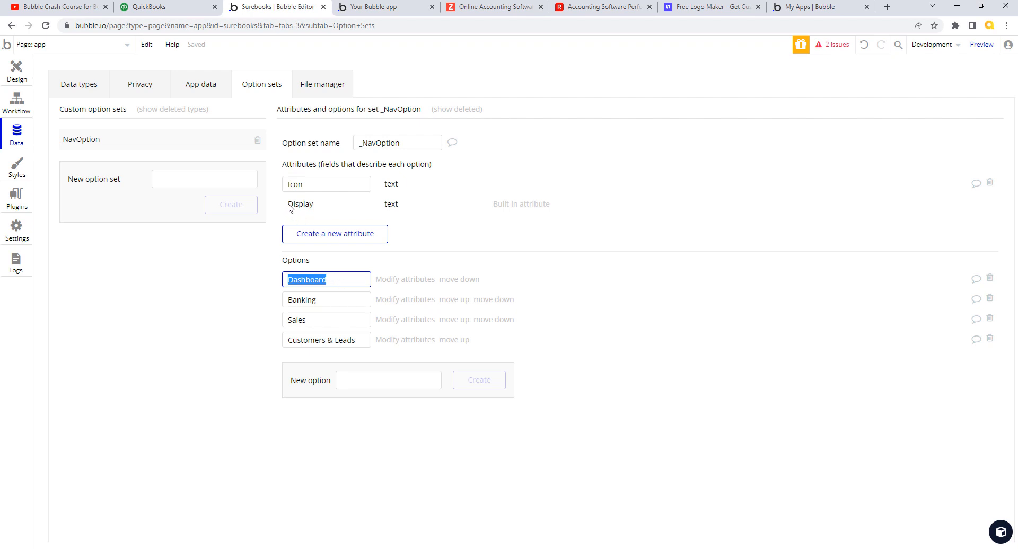
left_click_drag(288, 204, 311, 204)
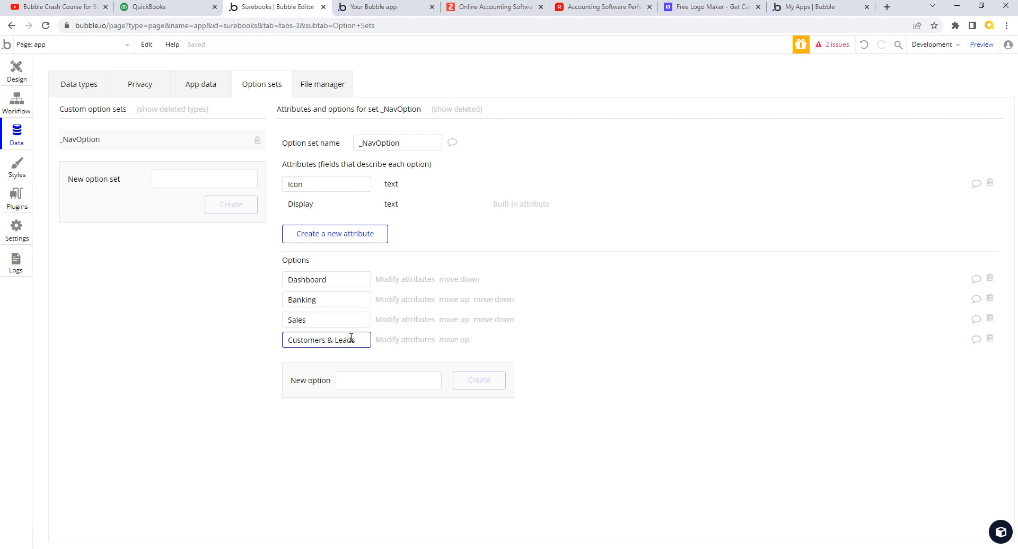
left_click(336, 280)
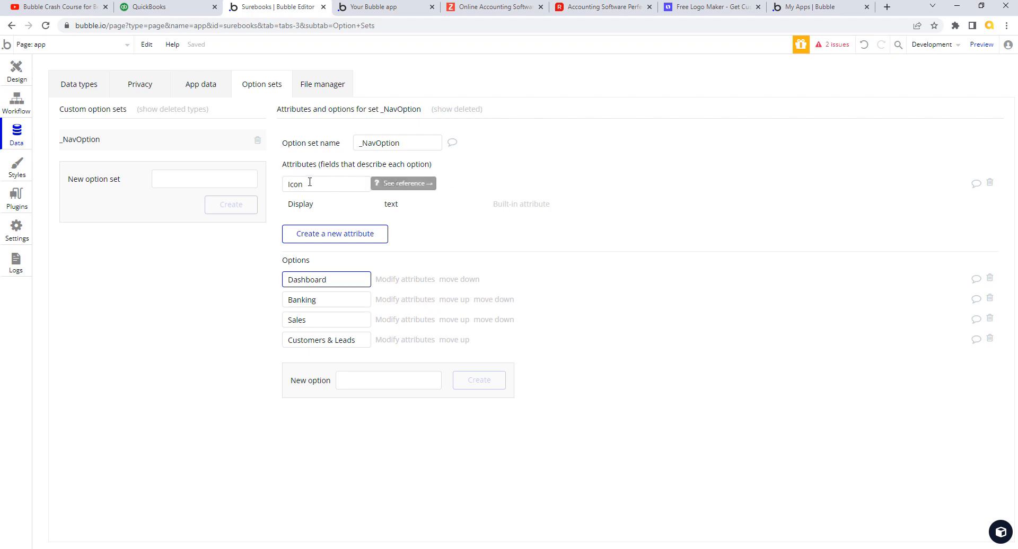
- Set the Ic Nav Option element's icon name dynamically to Parent group's _NavOption's Icon
left_click(19, 79)
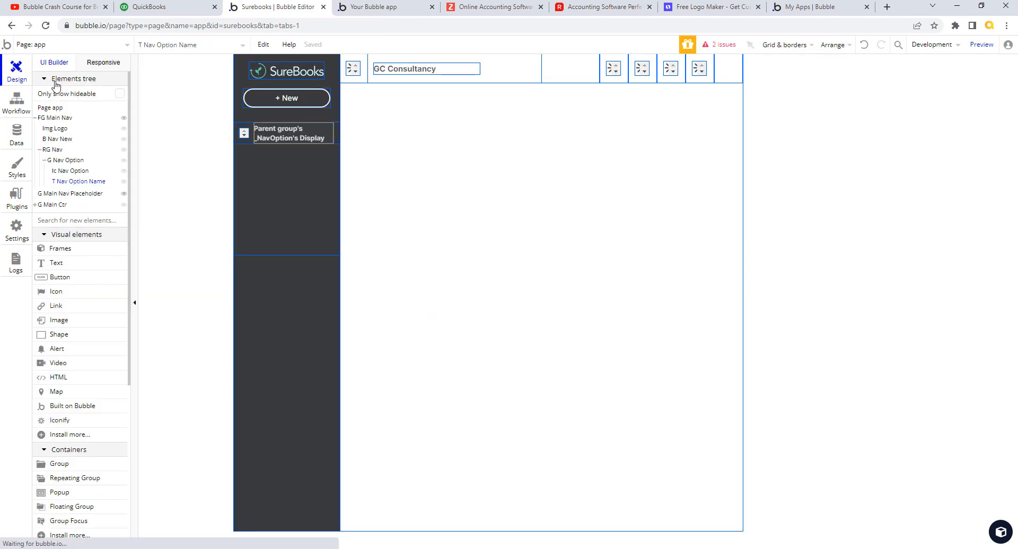
left_click(247, 137)
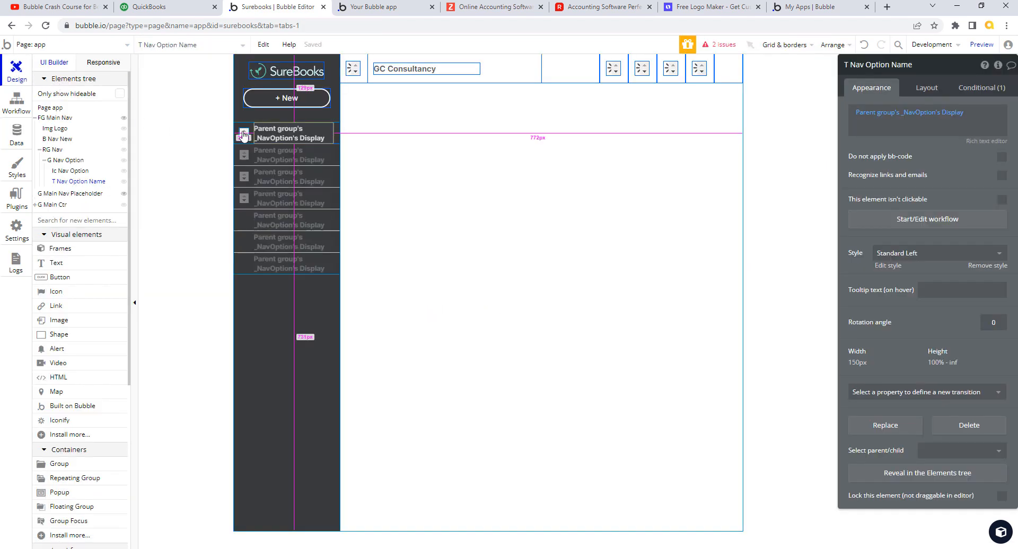
left_click(244, 134)
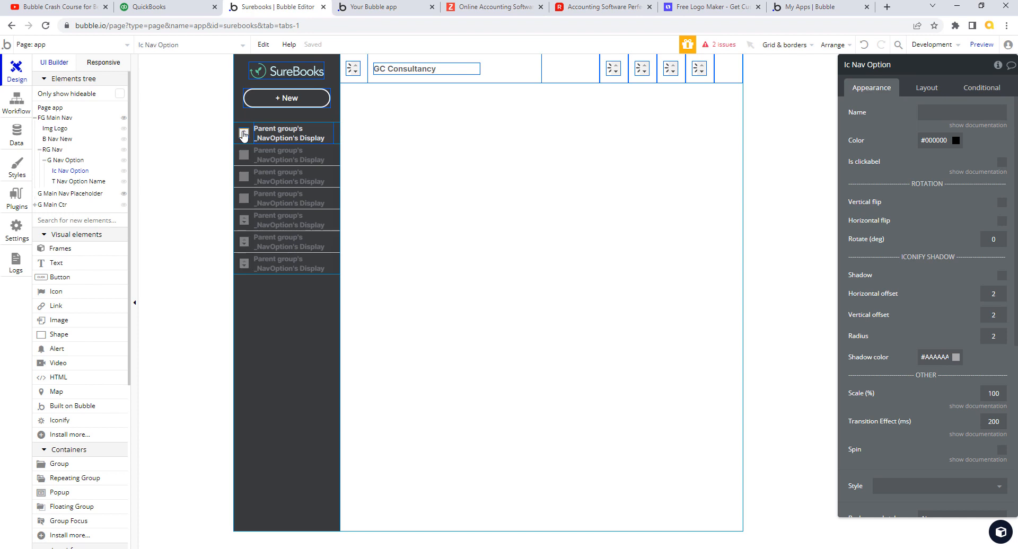
left_click(939, 113)
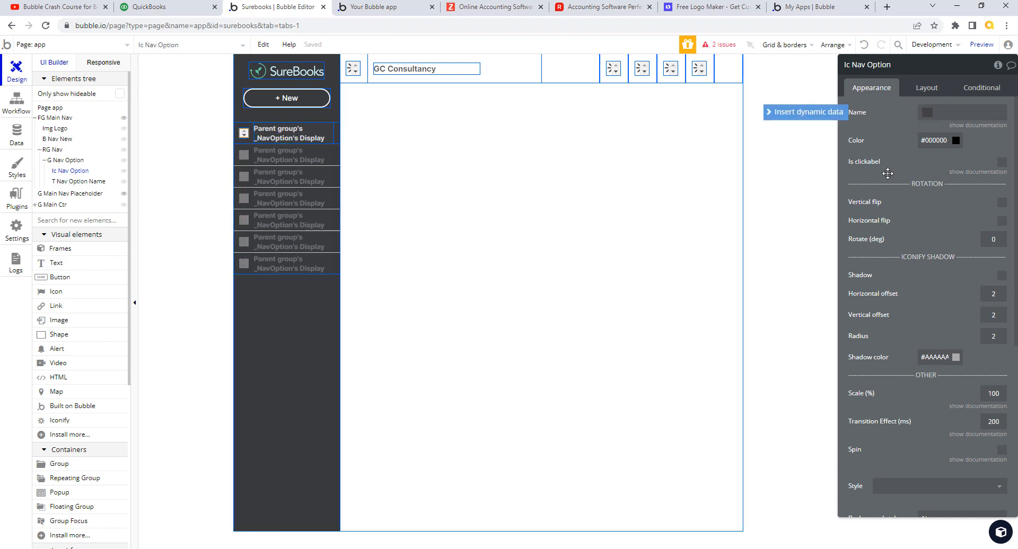
left_click(812, 114)
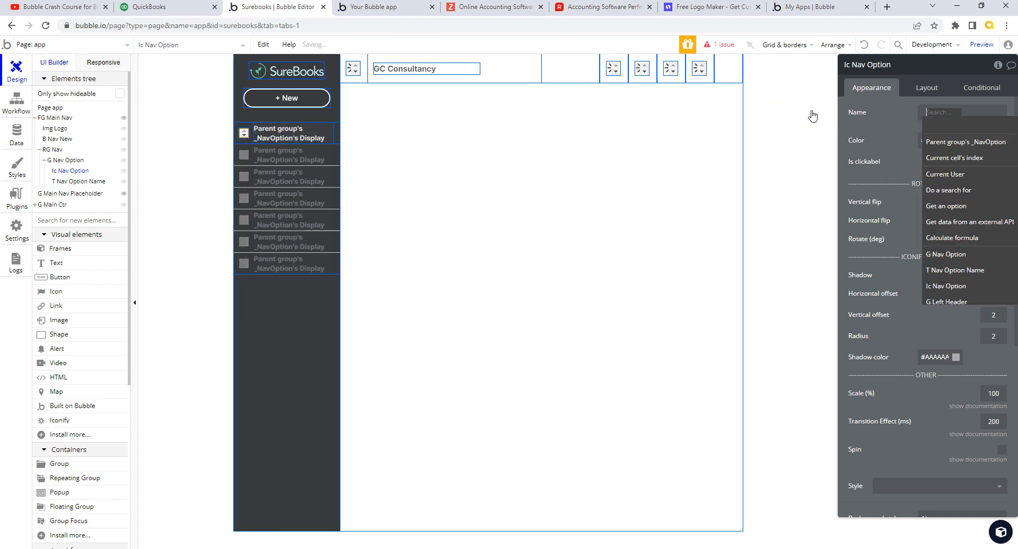
left_click(995, 147)
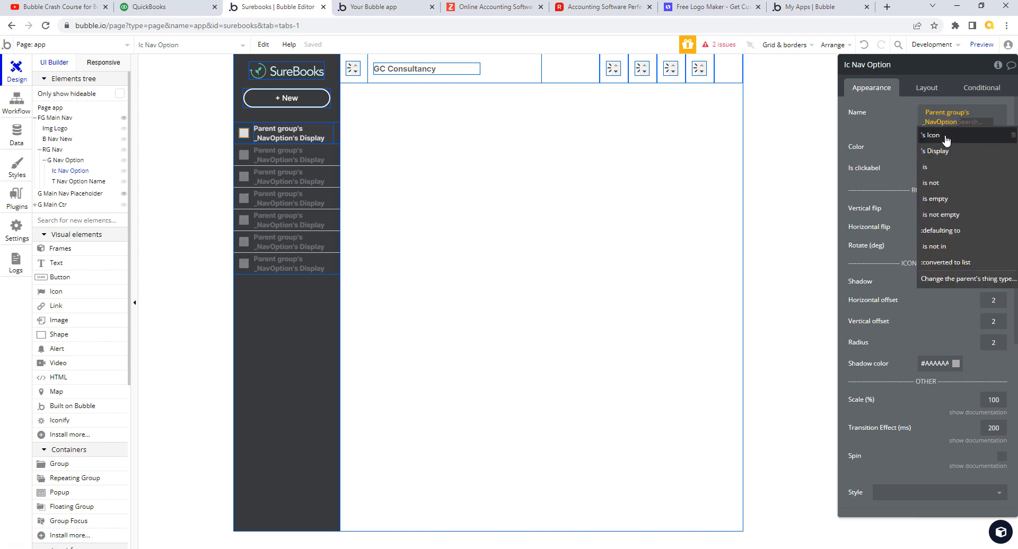
left_click(947, 139)
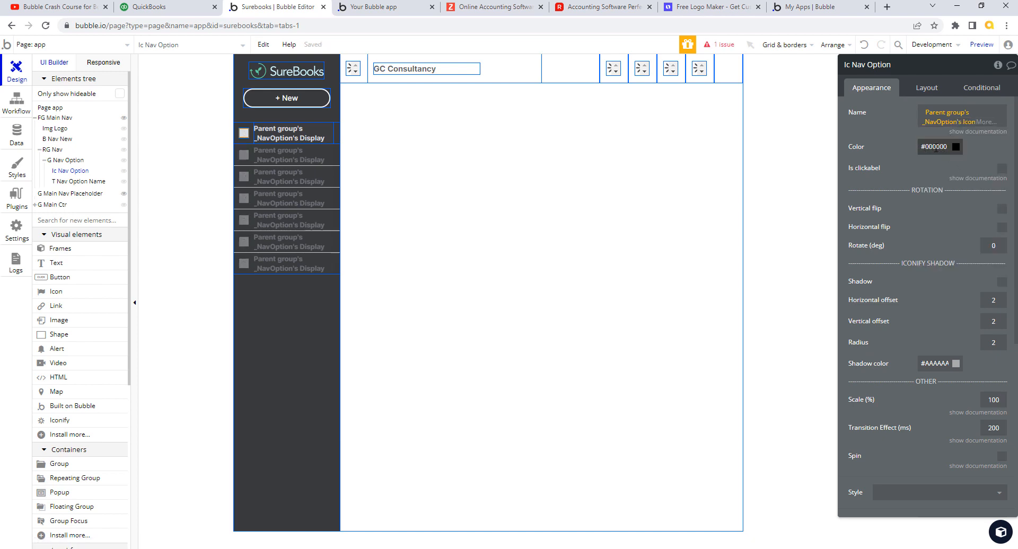
- Copy the font color code from the Standard Left style used by the T Nav Option Name text
left_click(274, 140)
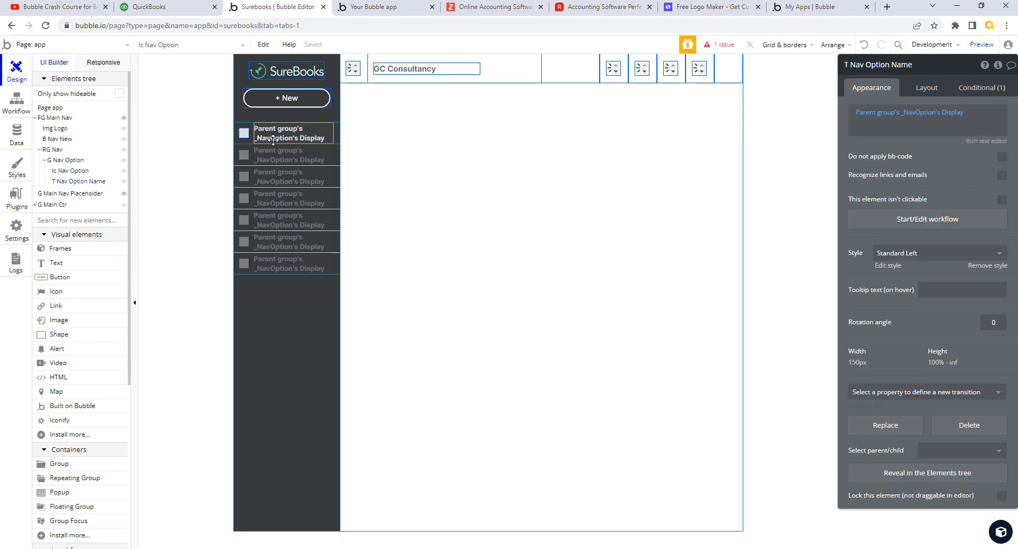
left_click(928, 90)
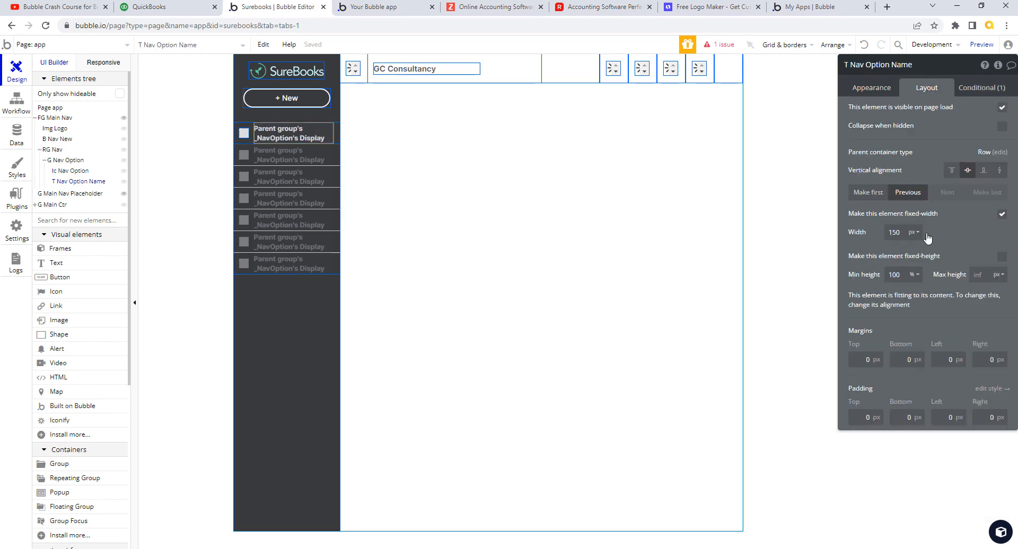
left_click(878, 91)
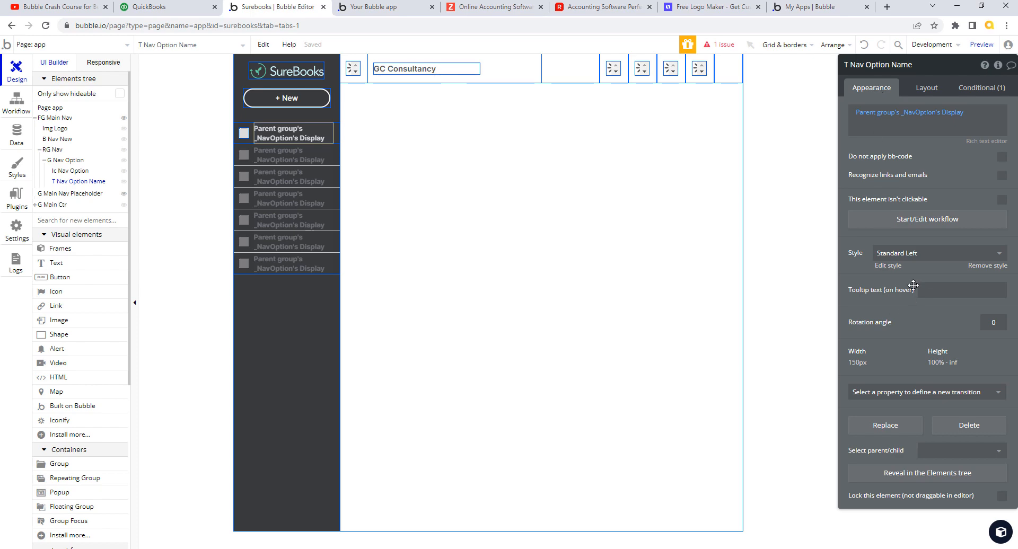
left_click(886, 267)
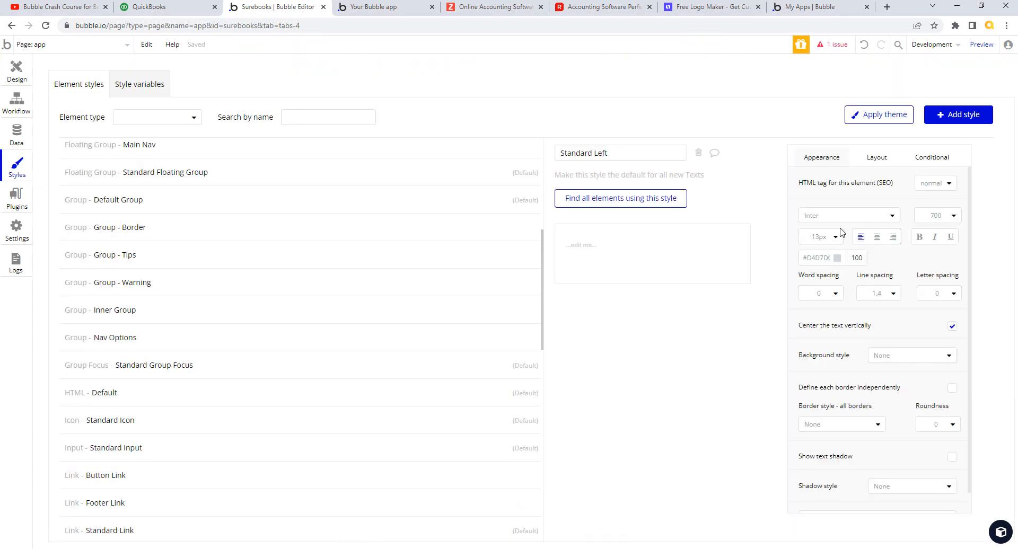
left_click_drag(809, 256, 837, 256)
left_click(804, 260)
double_click(805, 259)
- Set the color of the Ic Nav Option icon to #D4D7DC
left_click(24, 76)
double_click(248, 135)
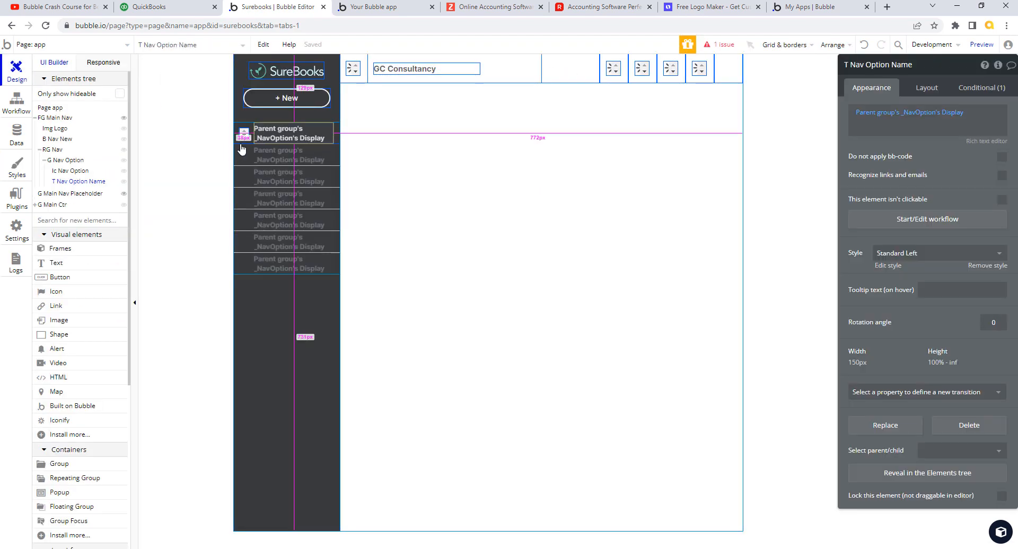
left_click(244, 133)
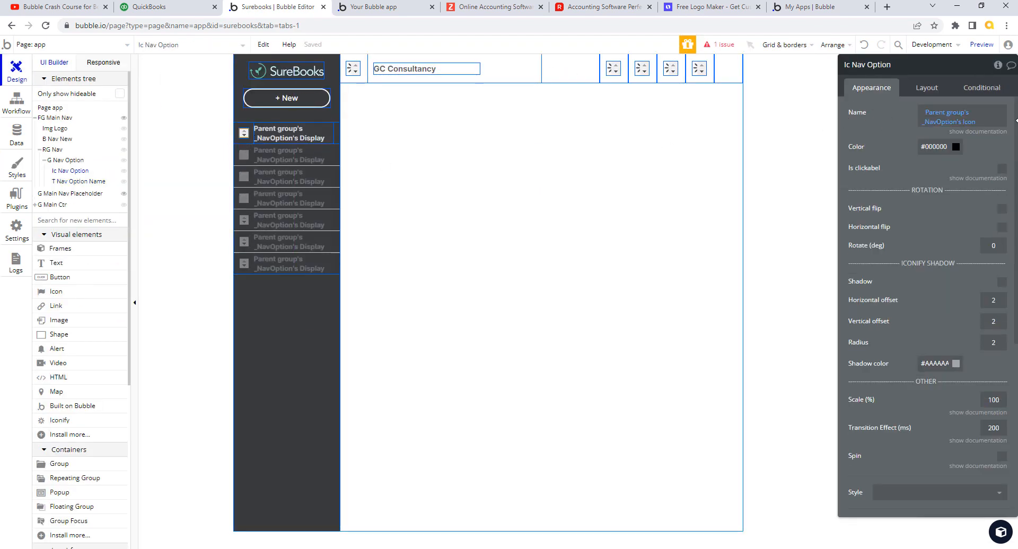
left_click(942, 147)
left_click_drag(950, 147, 928, 144)
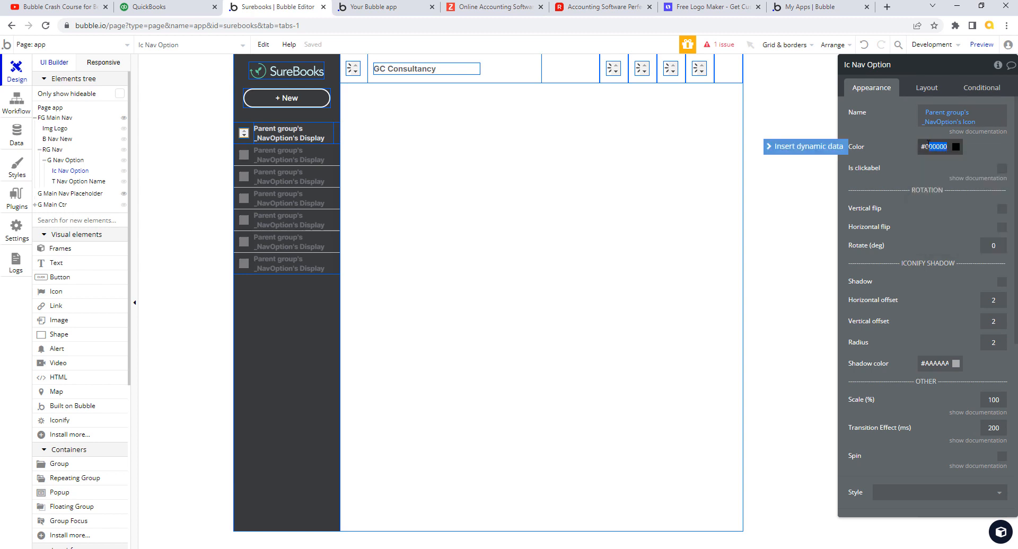
type("D4D7DC")
left_click(902, 152)
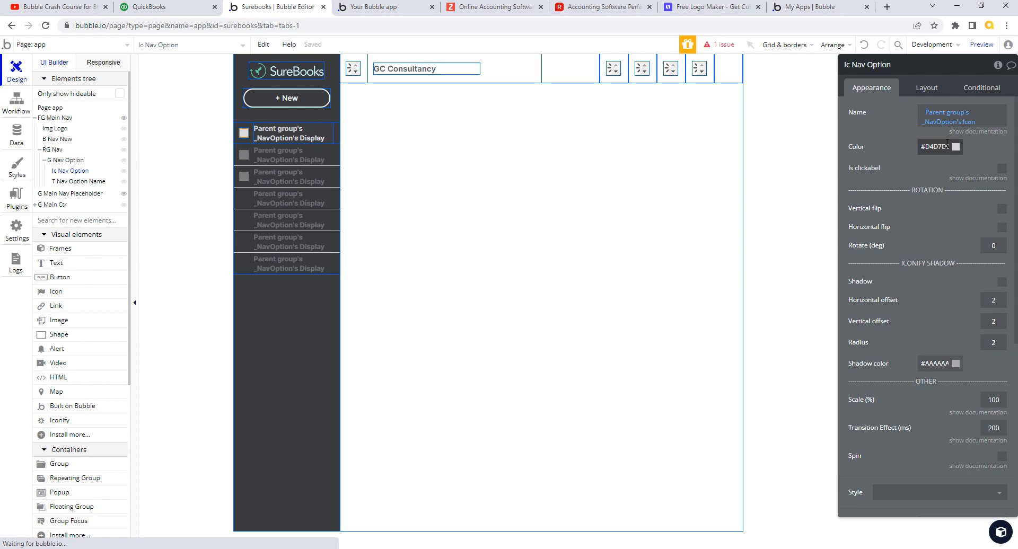
- Copy the G Nav Option is hovered condition from T Nav Option Name to the Ic Nav Option icon
left_click(326, 132)
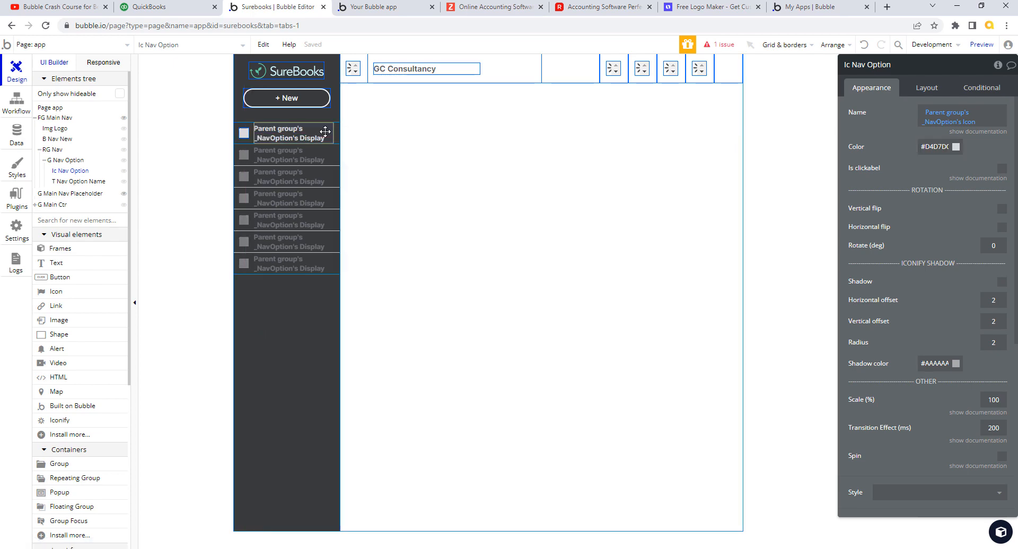
left_click(979, 93)
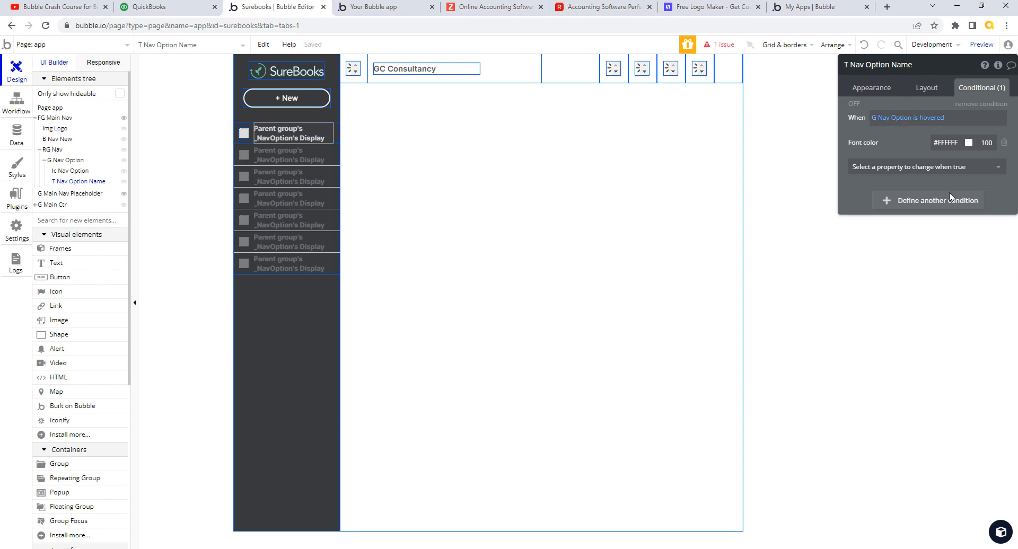
right_click(853, 135)
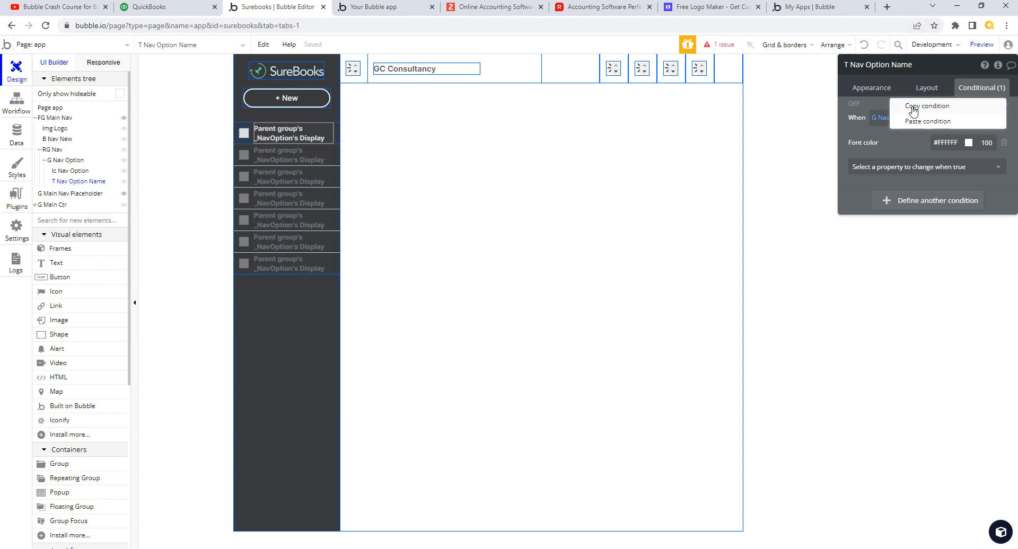
left_click(913, 107)
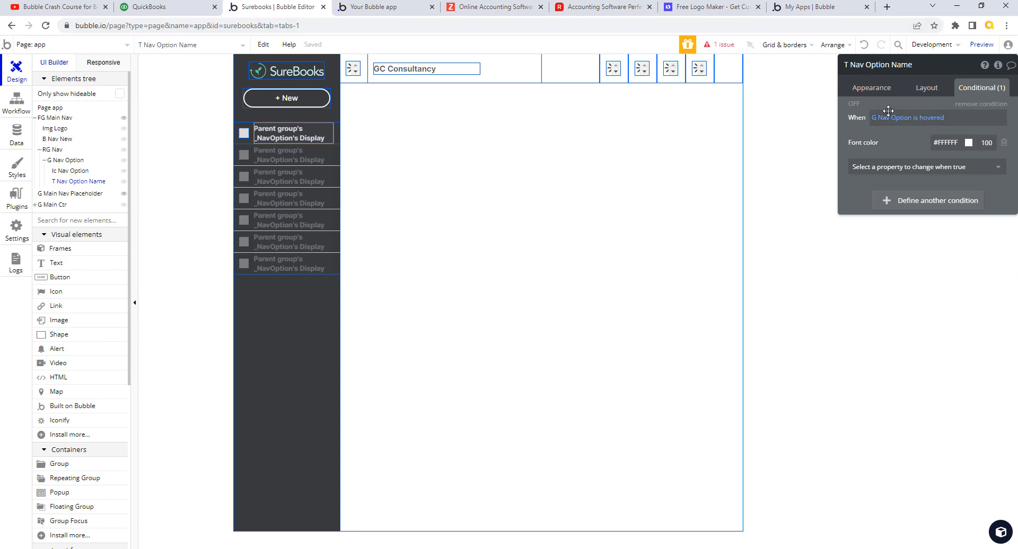
left_click(244, 136)
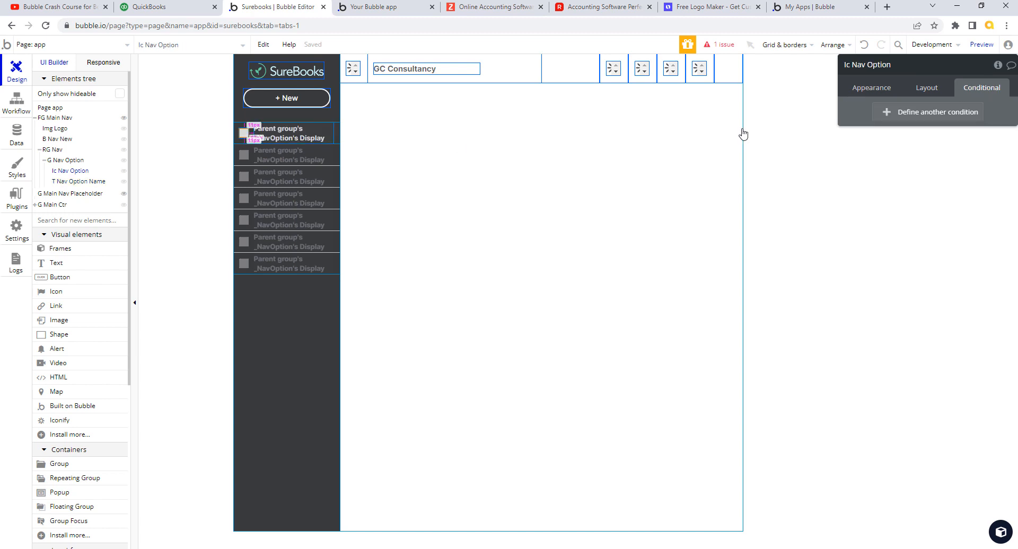
right_click(857, 113)
left_click(916, 84)
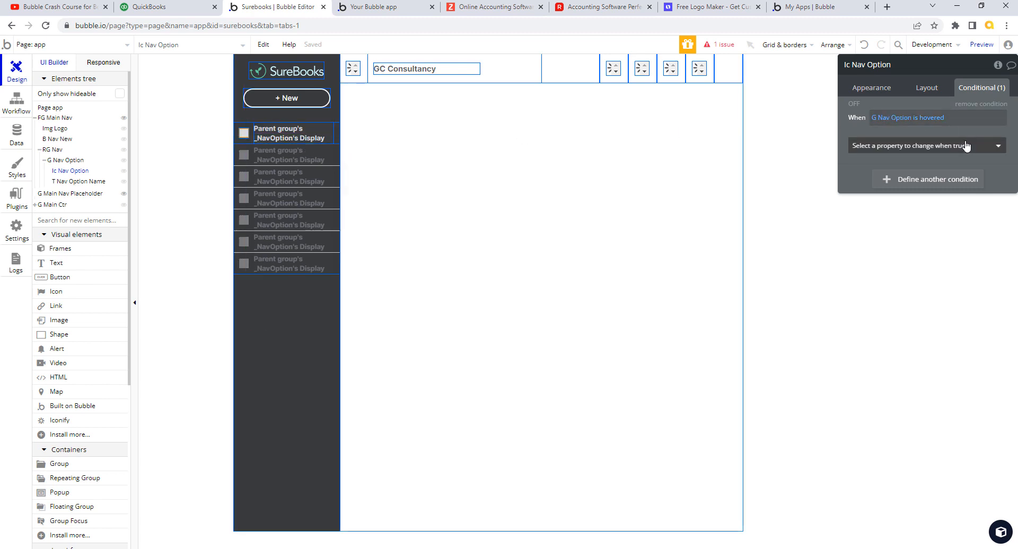
- Make the Ic Nav Option icon's color change to #FFFFFF when G Nav Option is hovered
left_click(980, 150)
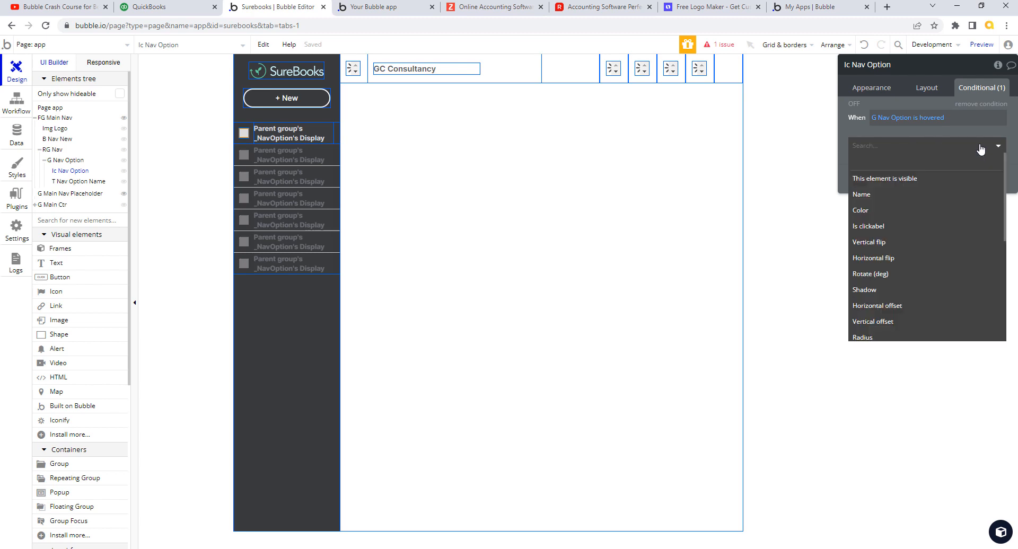
left_click(882, 211)
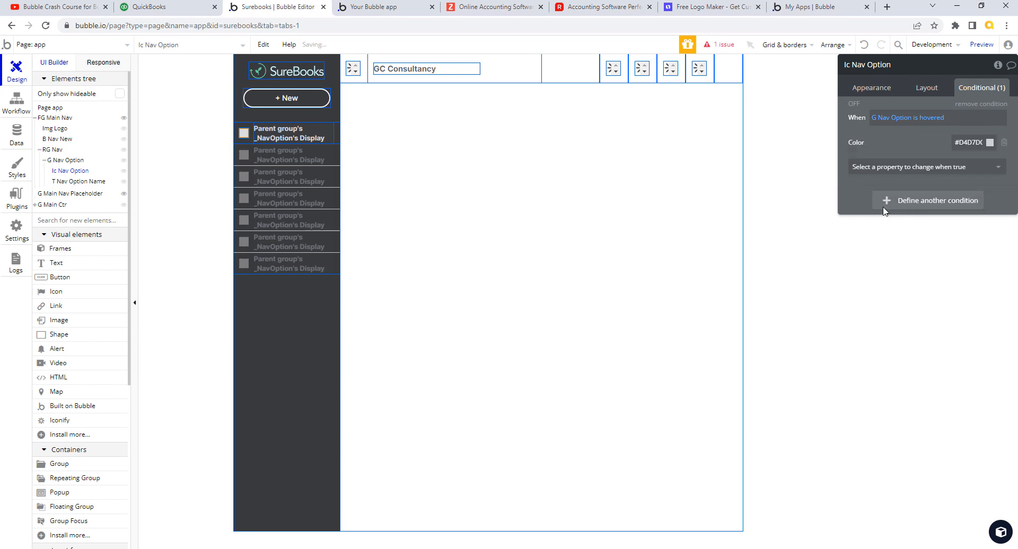
left_click(965, 142)
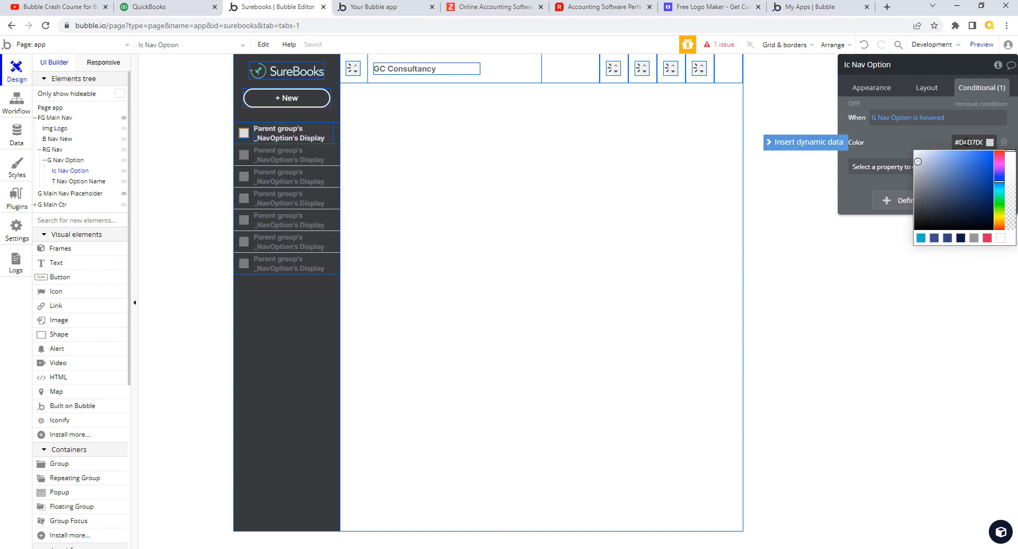
left_click(966, 142)
left_click_drag(960, 143, 989, 143)
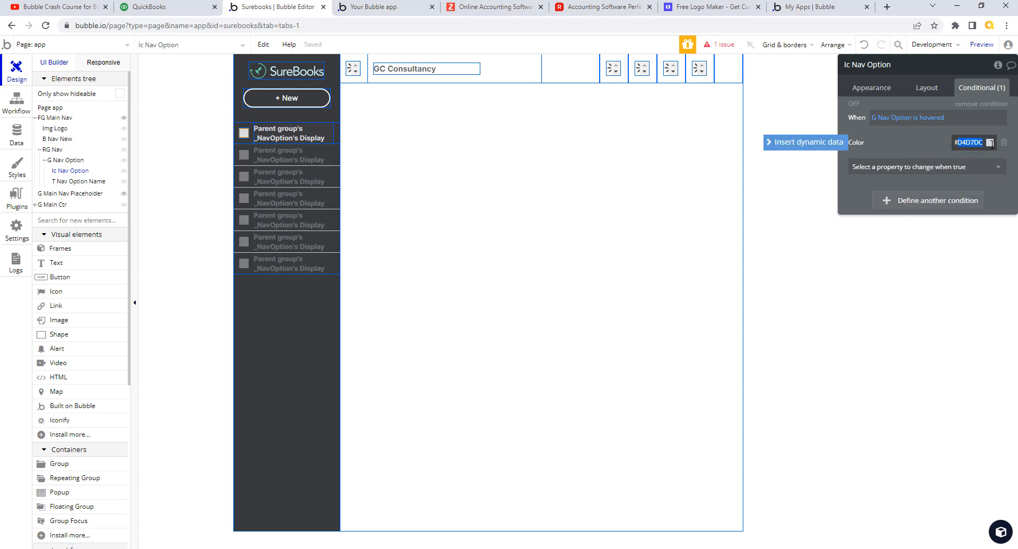
type("FFFFFF")
left_click(921, 148)
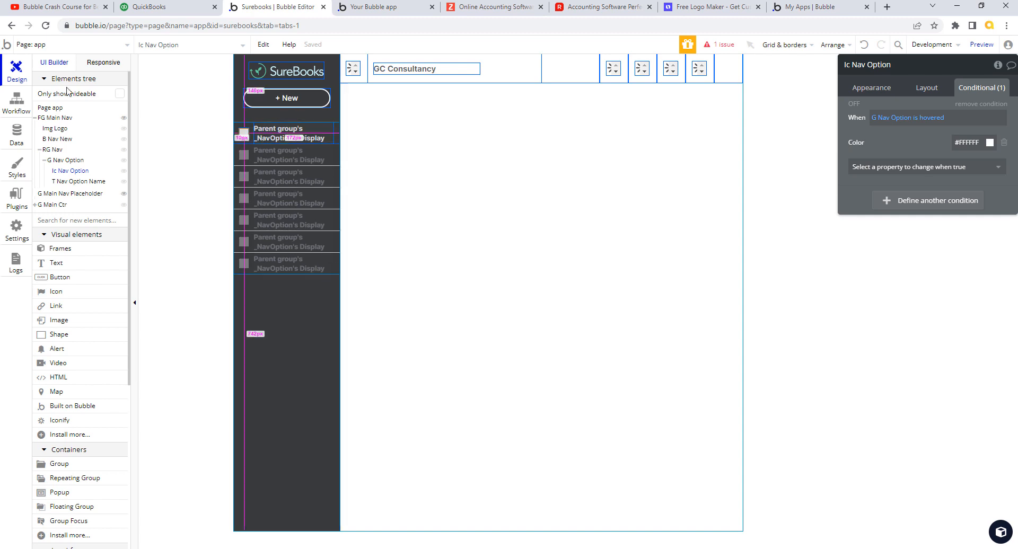
- Copy the icon name icon-park-outline:help from the Ic Nav Help element in the page header
left_click(18, 130)
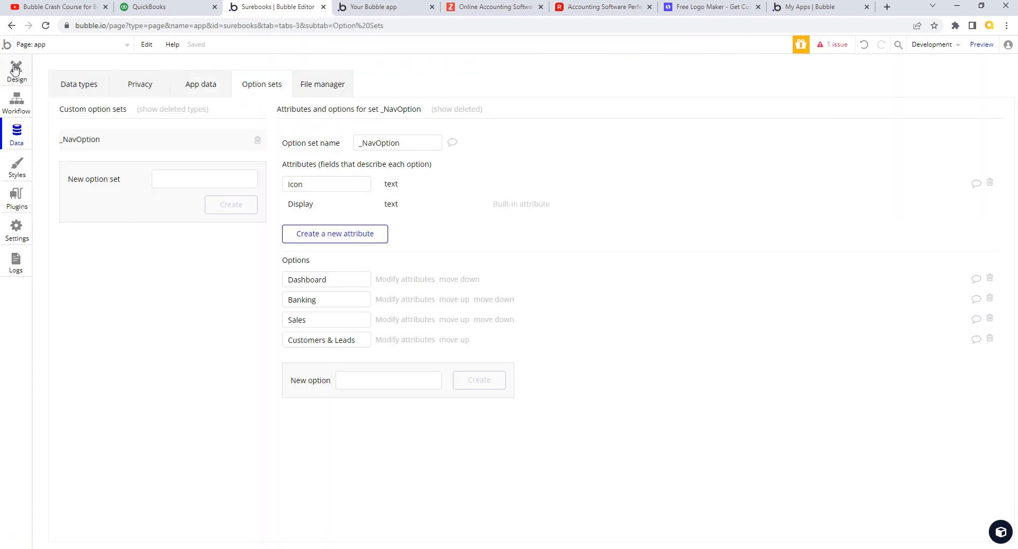
left_click(17, 69)
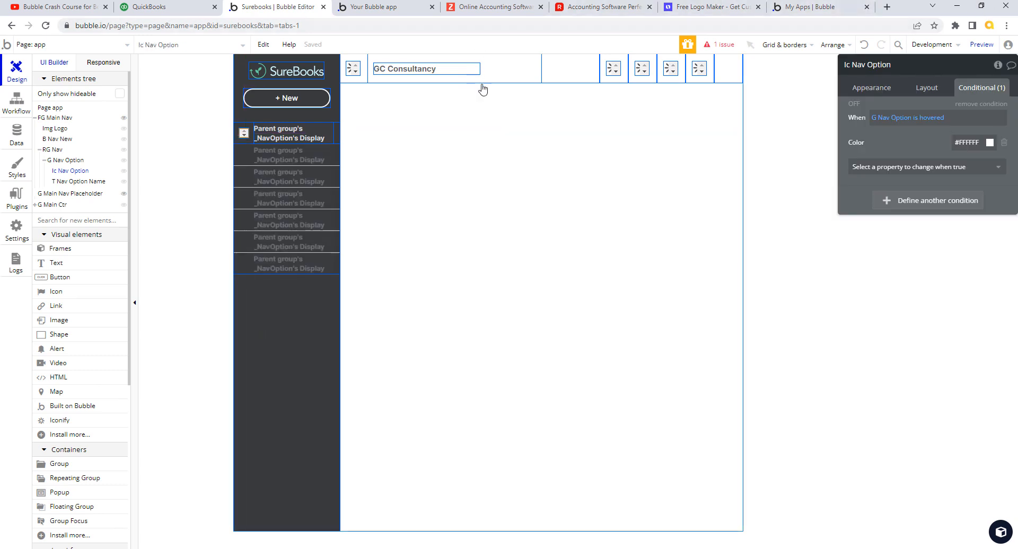
left_click(619, 74)
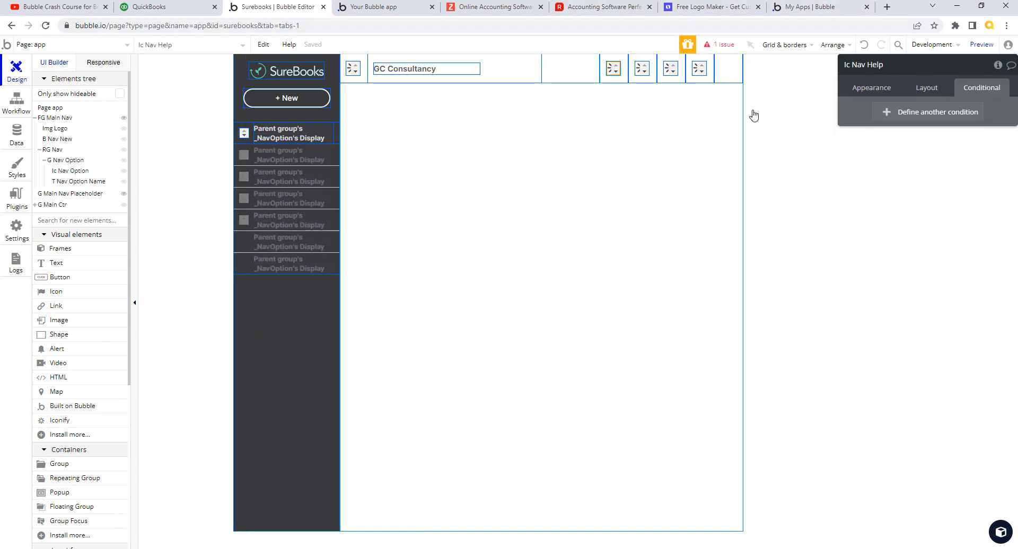
left_click(870, 90)
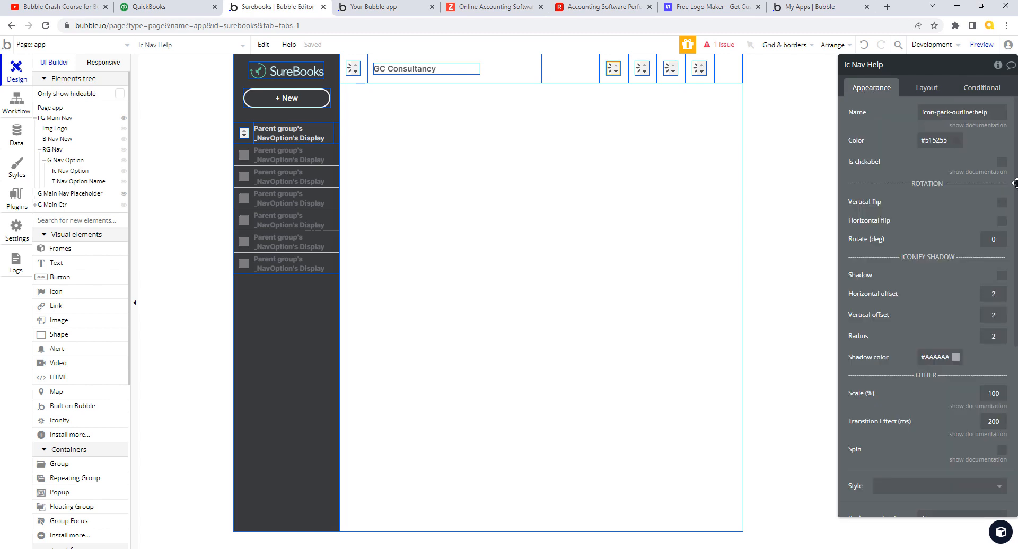
left_click_drag(999, 113, 913, 113)
key("ctrl+c")
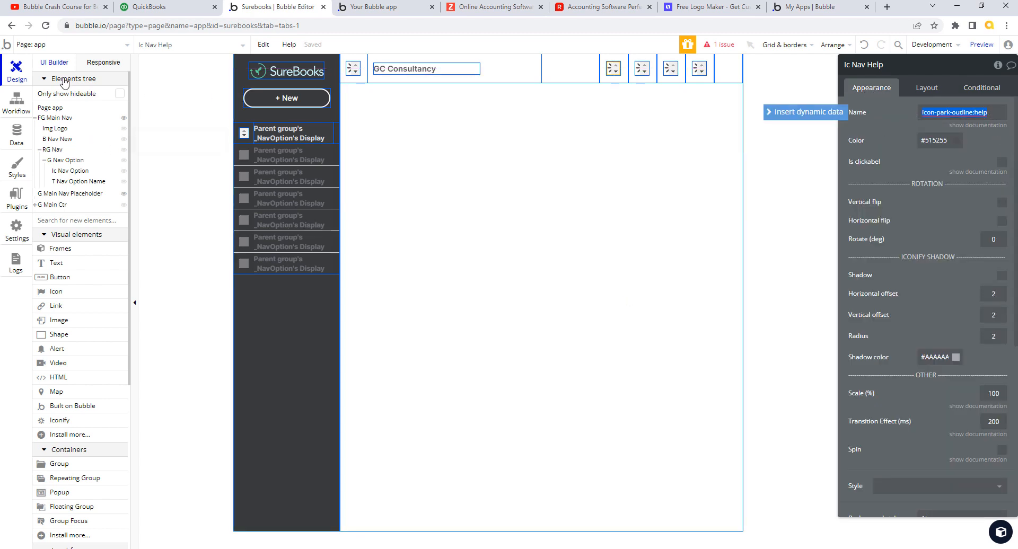
- Set the Icon attribute of the Dashboard option in the _NavOption set to icon-park-outline:help and save it
left_click(16, 136)
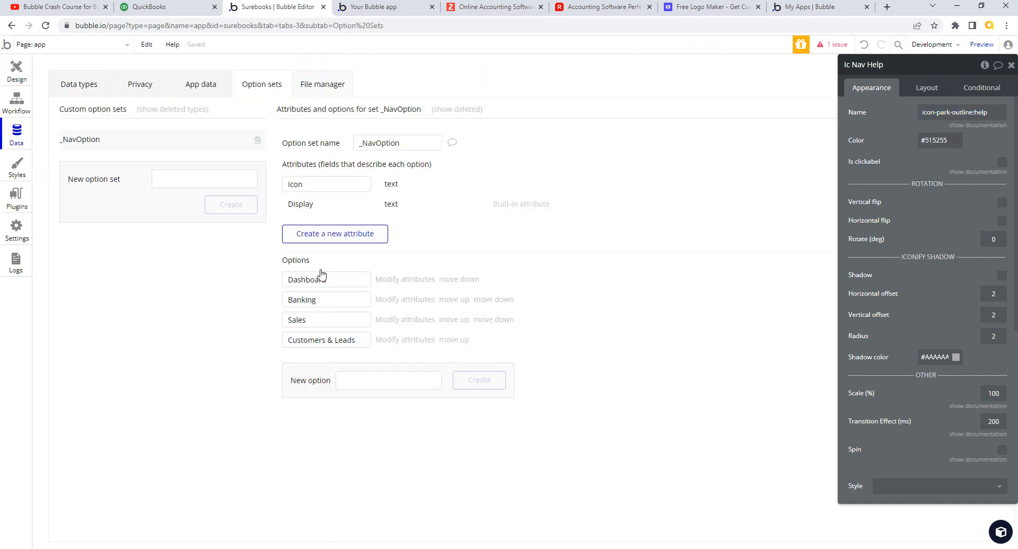
left_click(403, 282)
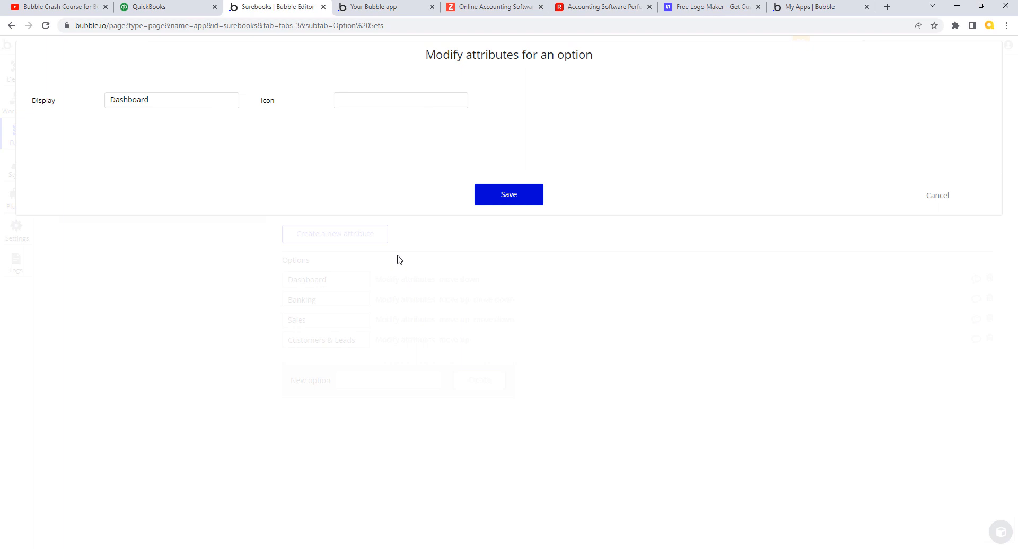
left_click(356, 99)
key("ctrl+v")
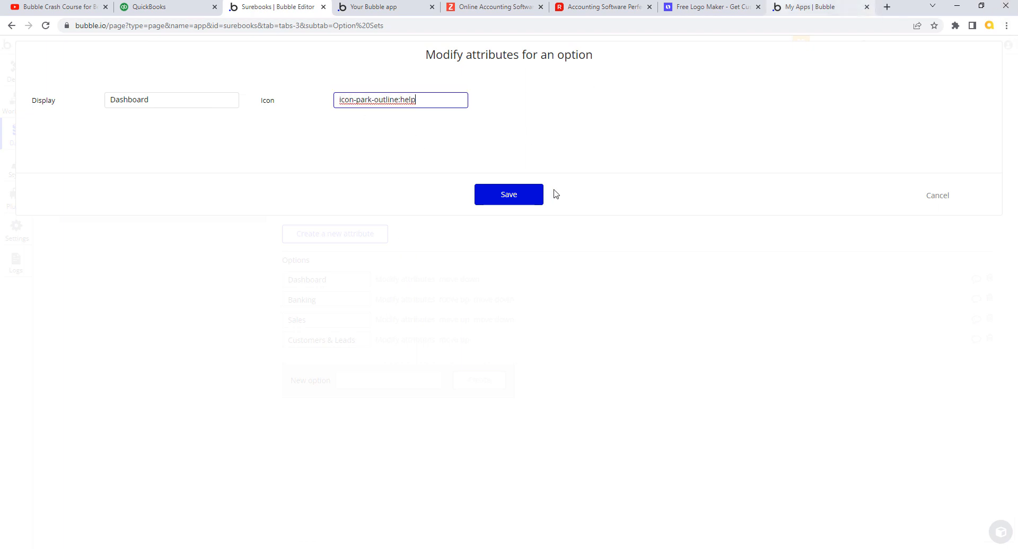
left_click(530, 197)
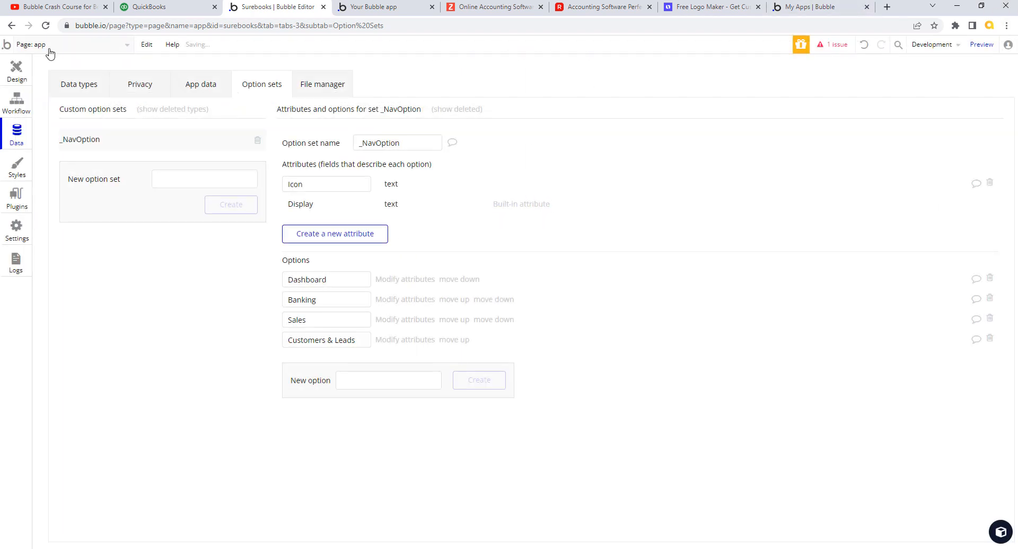
- Copy the icon name icon-park-outline:search from the Ic Nav Search element in the page header
left_click(21, 76)
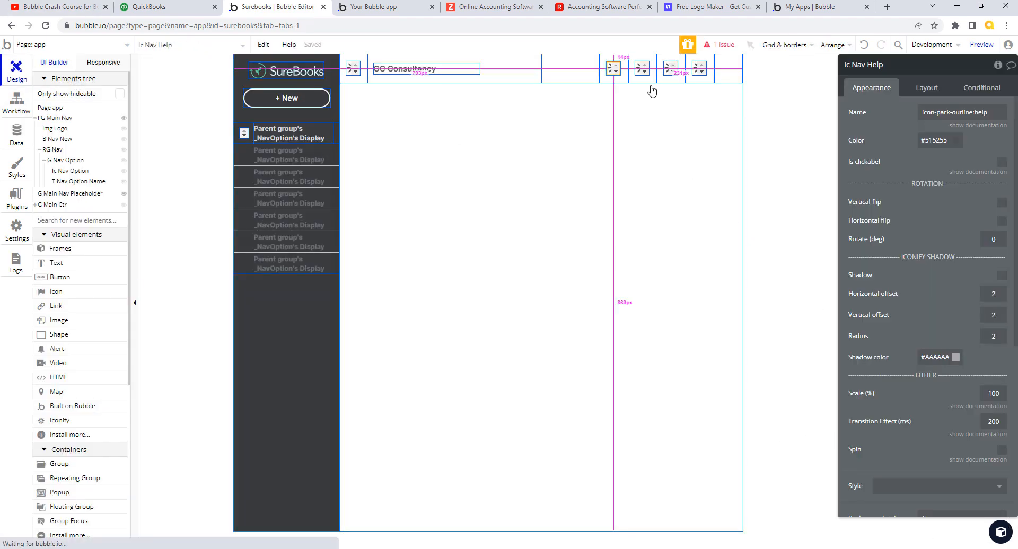
left_click(642, 69)
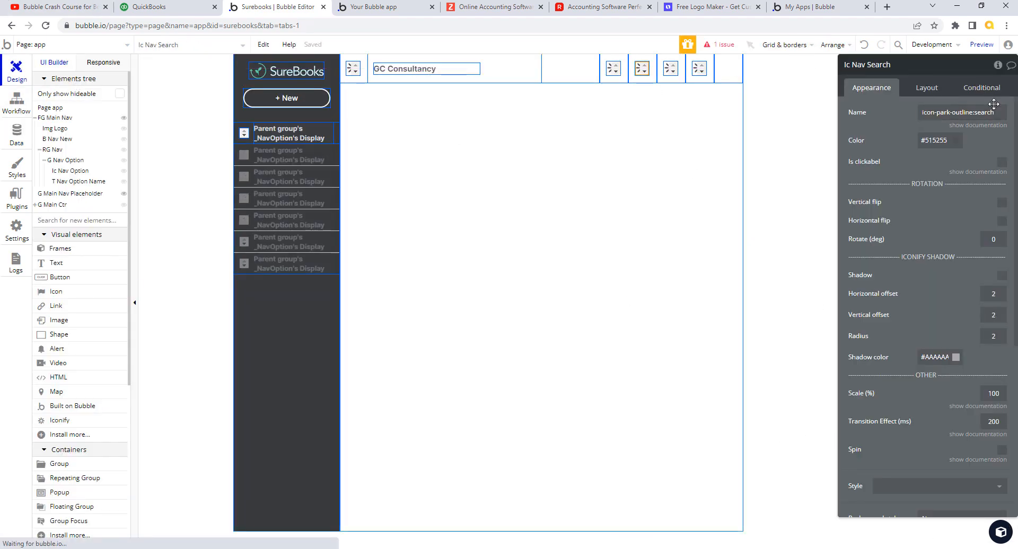
left_click_drag(996, 108, 908, 119)
key("ctrl+c")
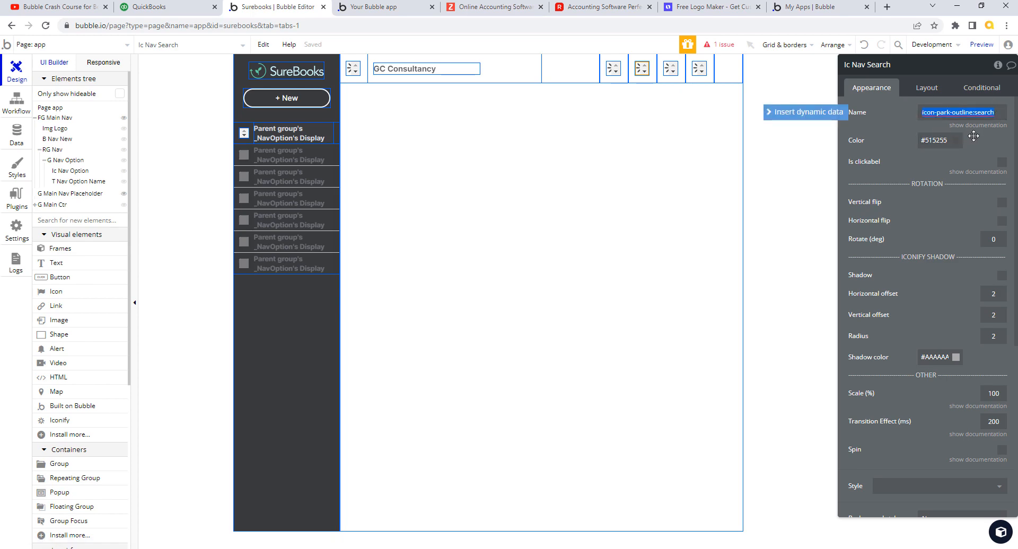
- Set the Icon attribute of the Banking option in the _NavOption set to icon-park-outline:search and save it
left_click(16, 133)
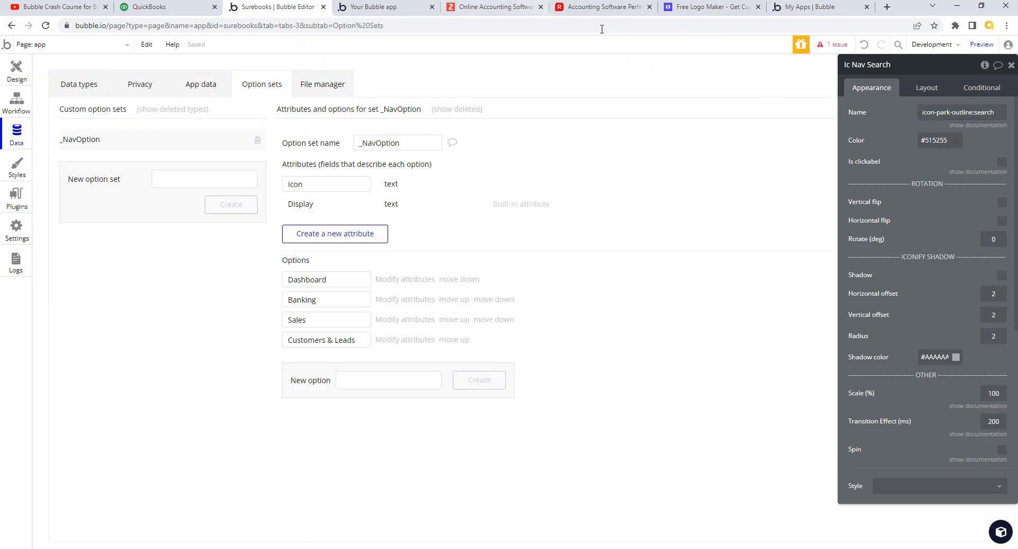
left_click(416, 300)
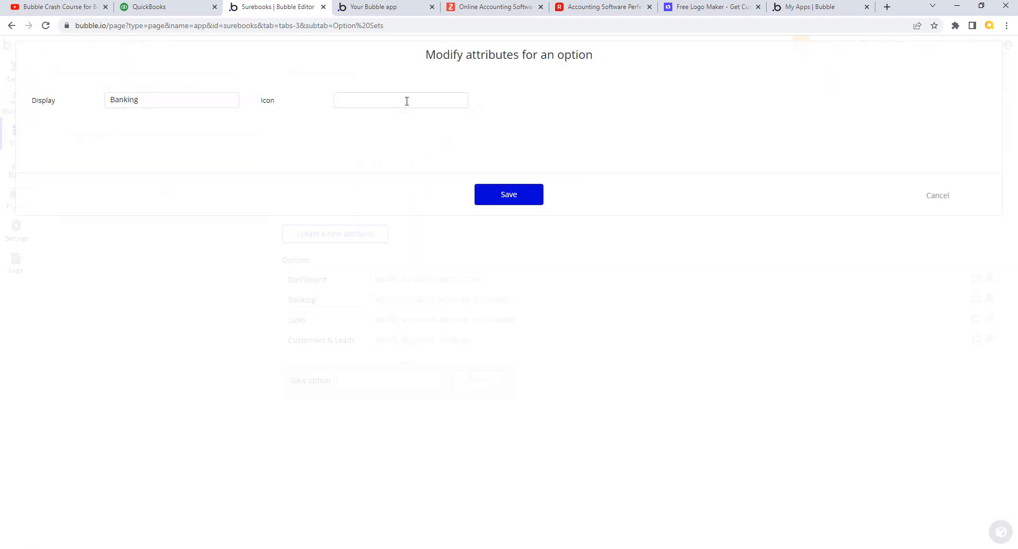
left_click(407, 101)
key("ctrl+v")
left_click(508, 197)
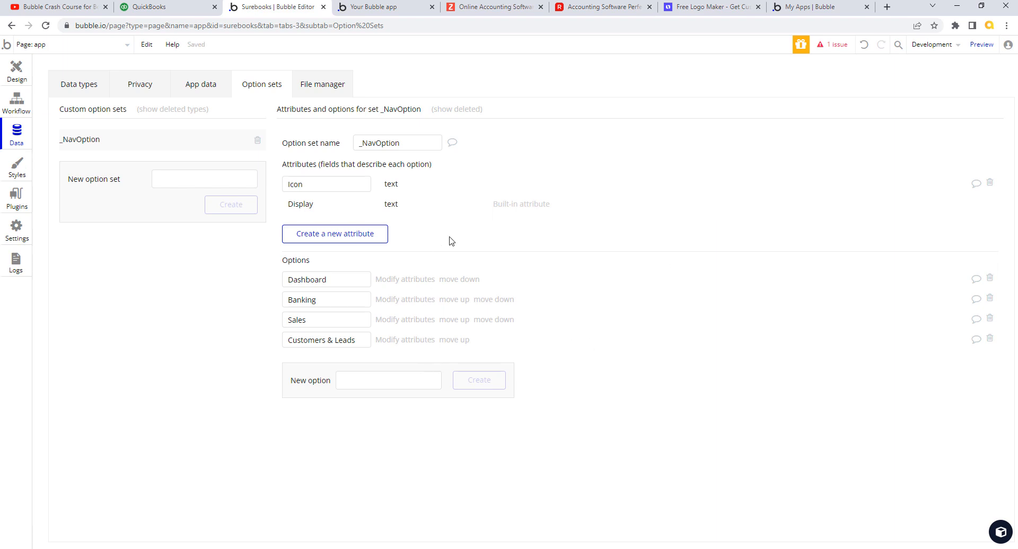
- Refresh the SureBooks app preview and compare its side navigation icons, spacing and hover effect with the QuickBooks navigation
left_click(16, 71)
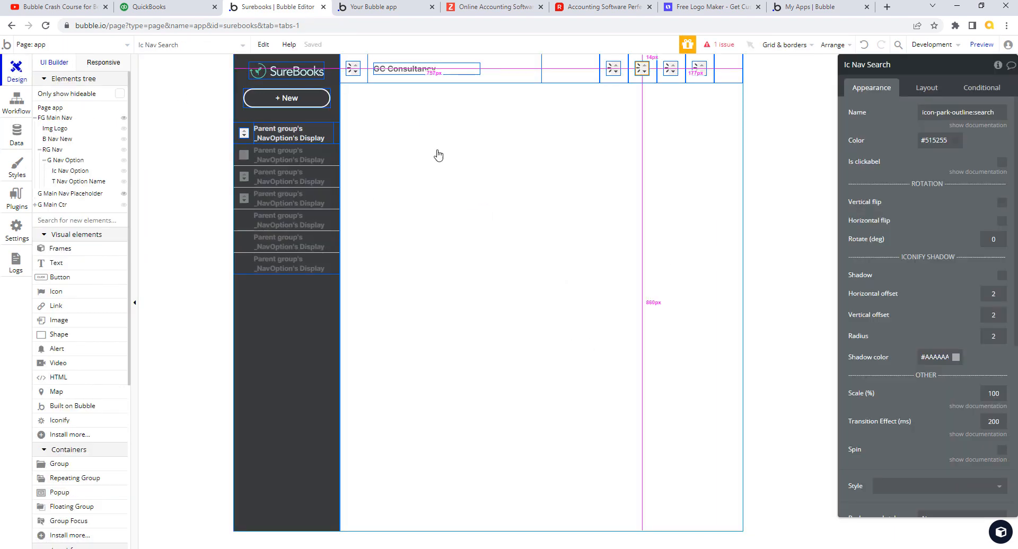
left_click(384, 9)
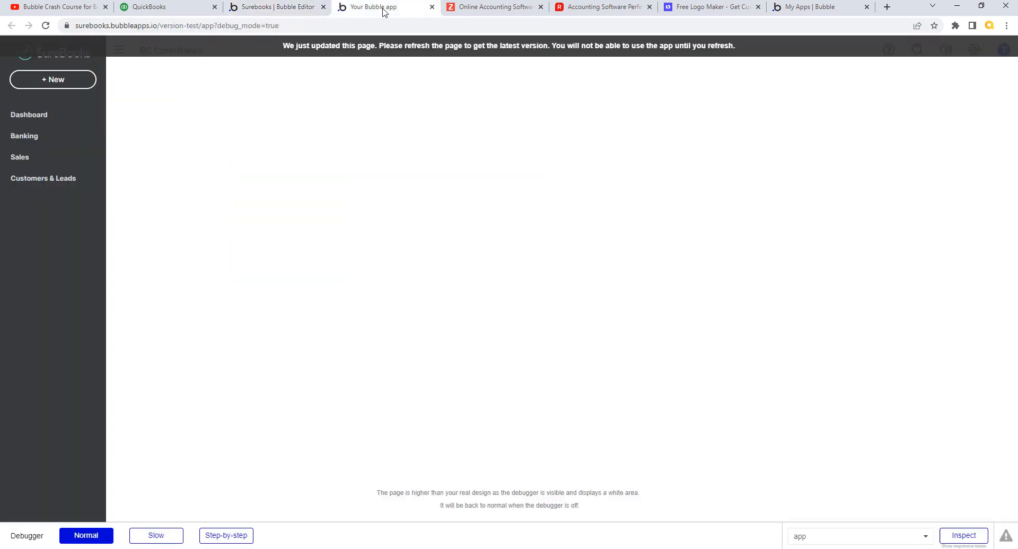
left_click(386, 47)
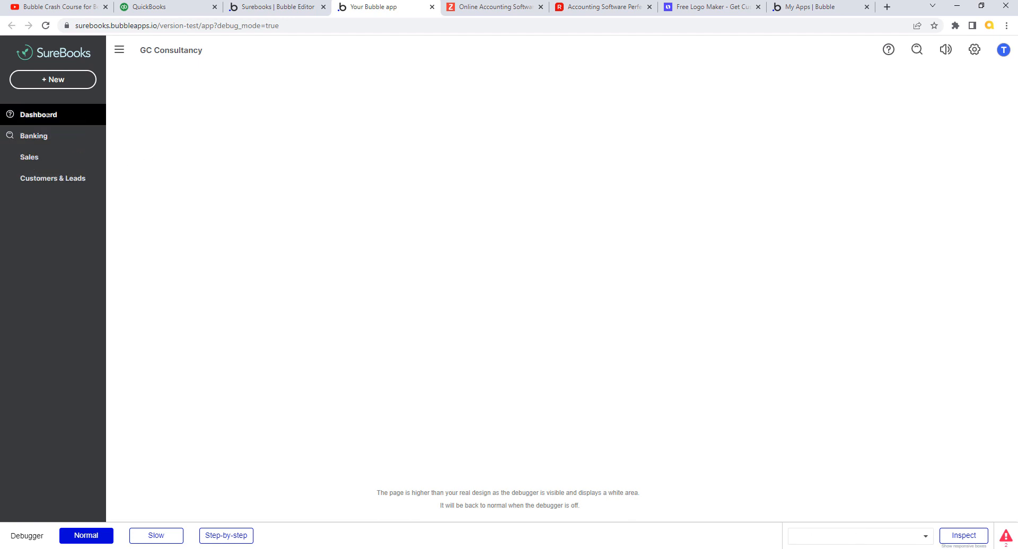
left_click(179, 10)
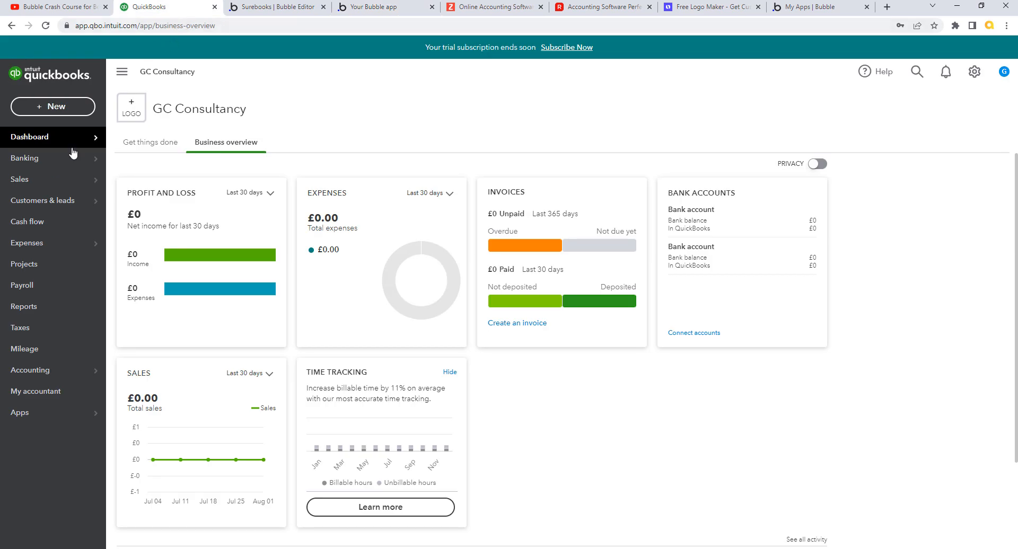
left_click(362, 11)
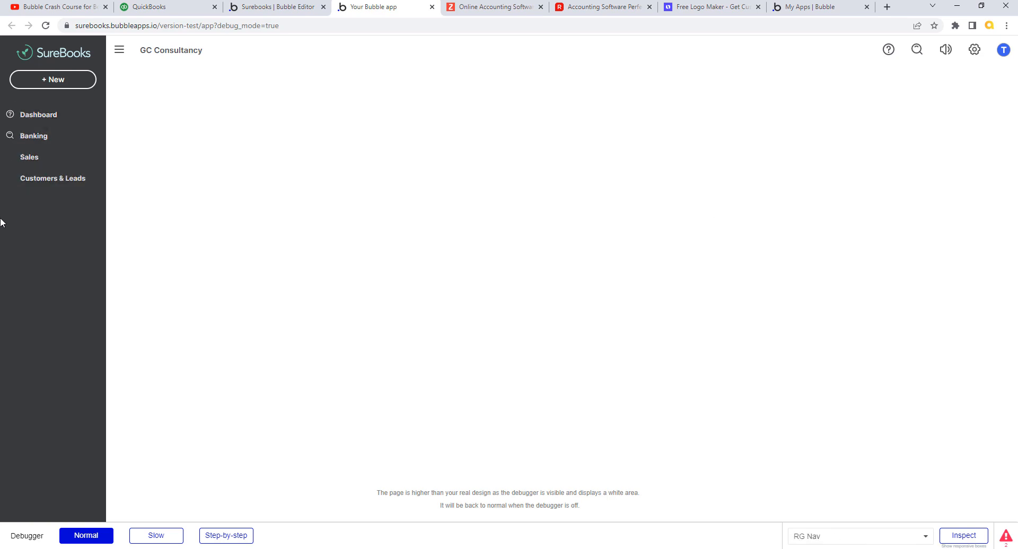
- Back in the Bubble editor, set the left and right padding of the G Nav Option group to 5 px
left_click(271, 9)
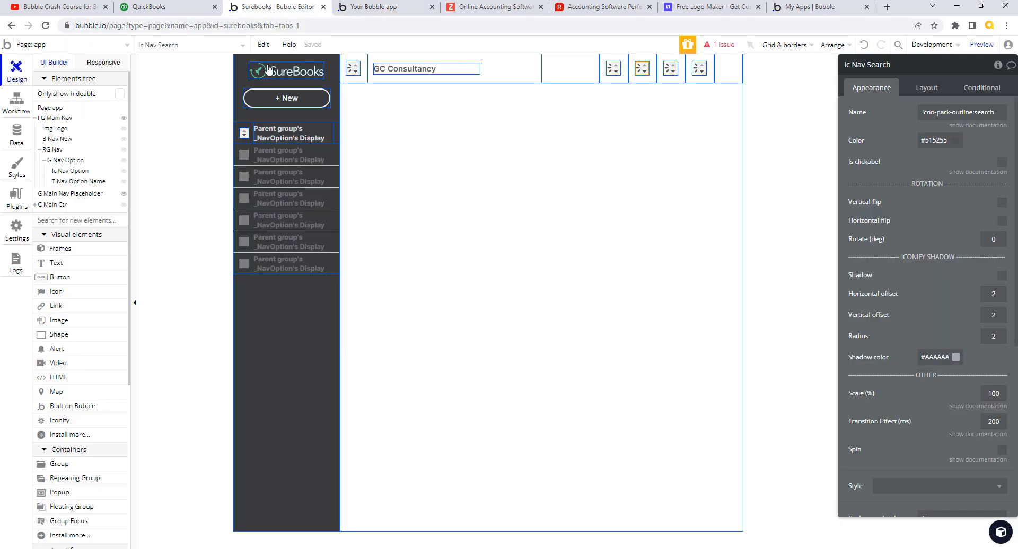
left_click(337, 139)
scroll(1014, 295, "down", 1)
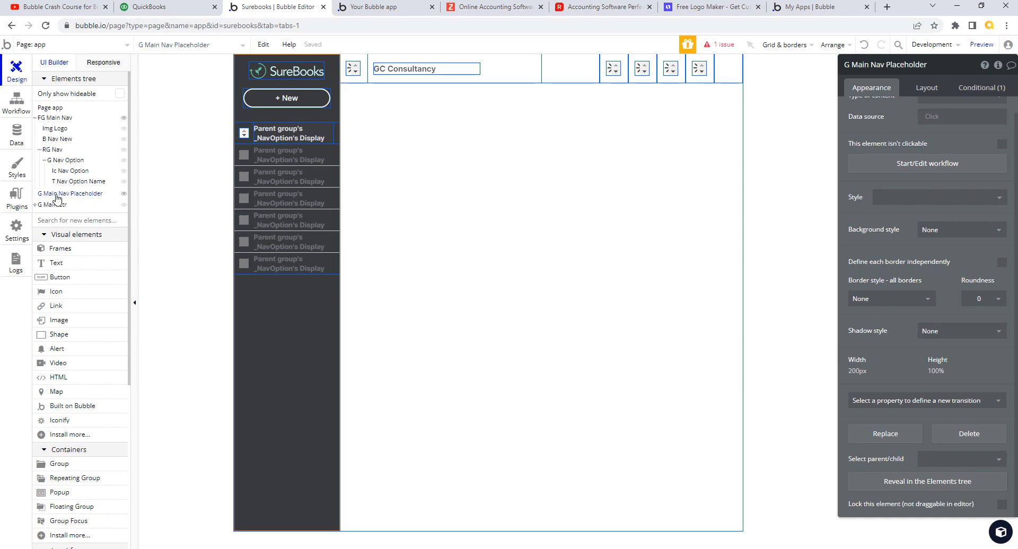
left_click(70, 161)
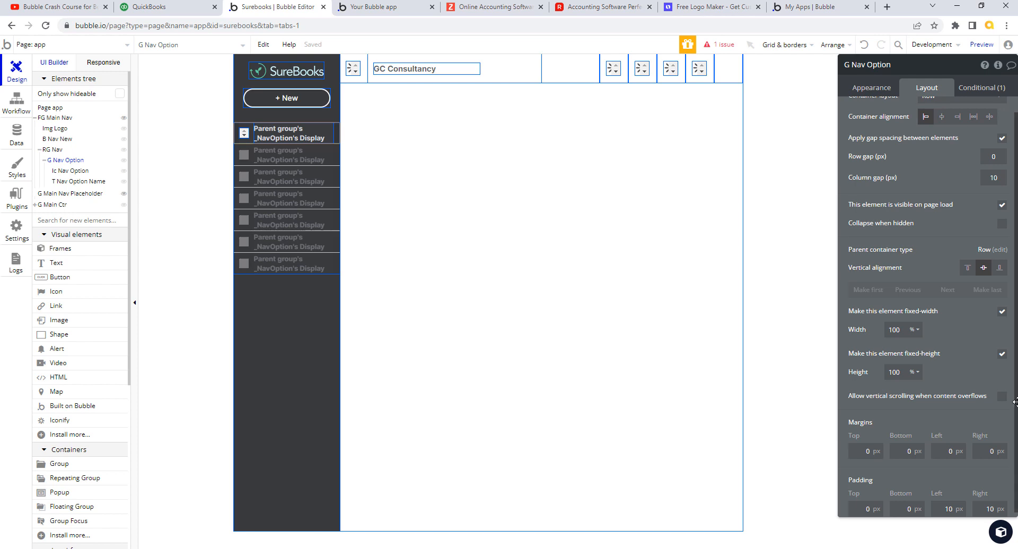
left_click_drag(1015, 402, 1015, 441)
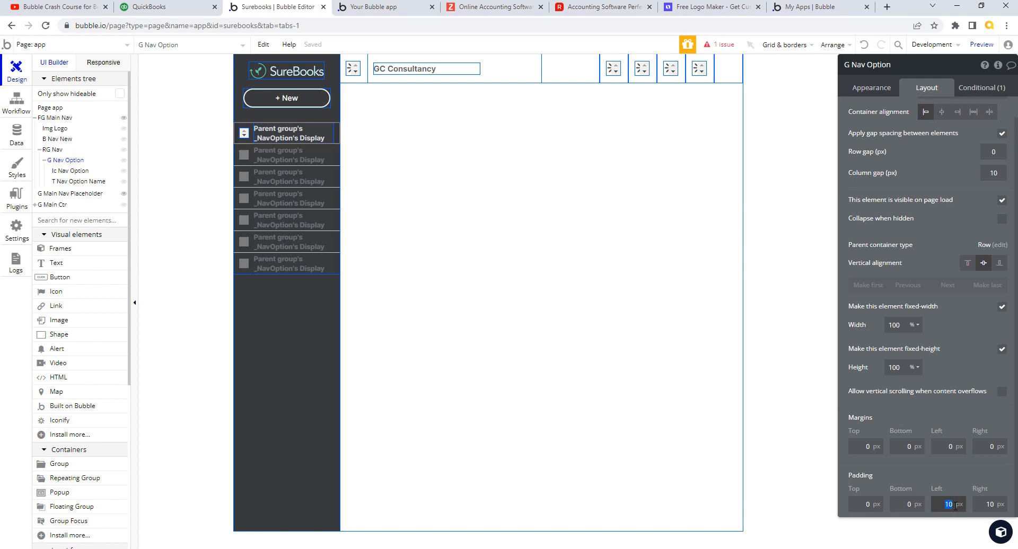
left_click(985, 504)
type("5")
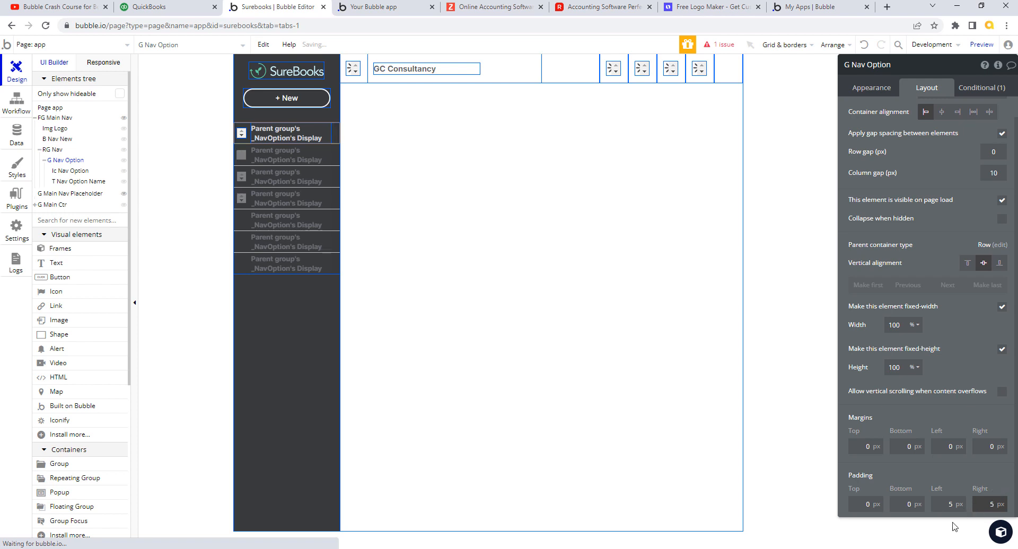
- Set the left and right padding of the G Nav Option group to 15 px
left_click(936, 502)
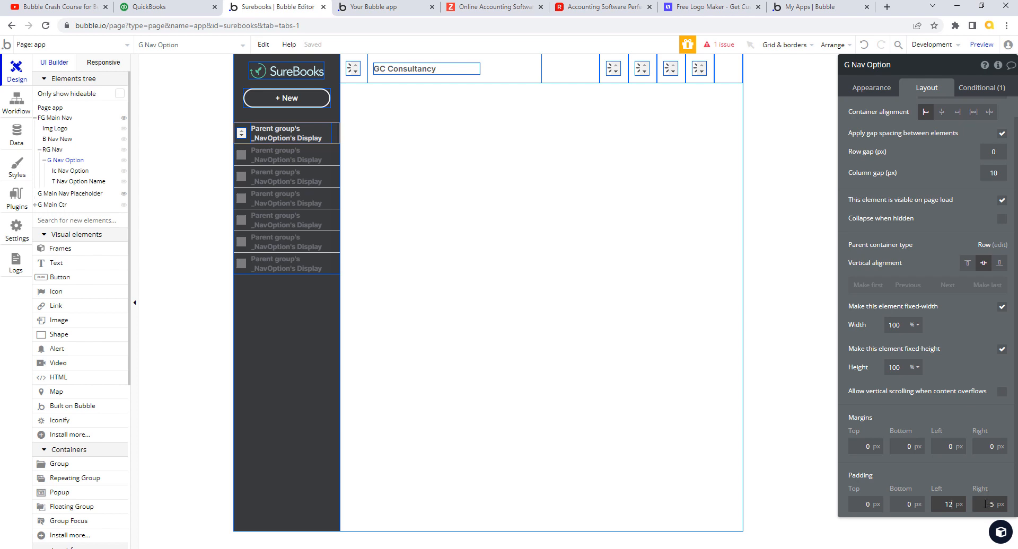
type("5")
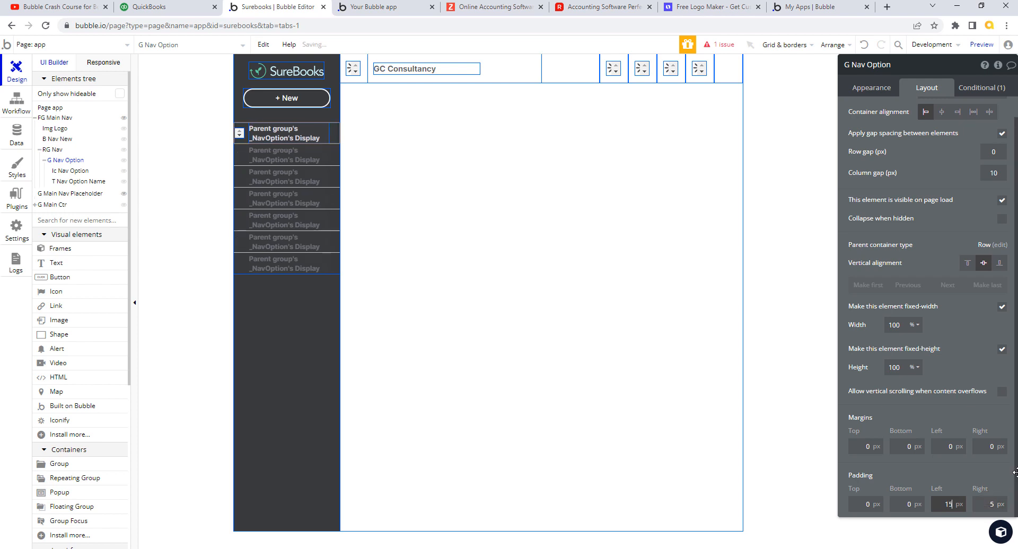
left_click(994, 505)
left_click_drag(997, 504, 1004, 511)
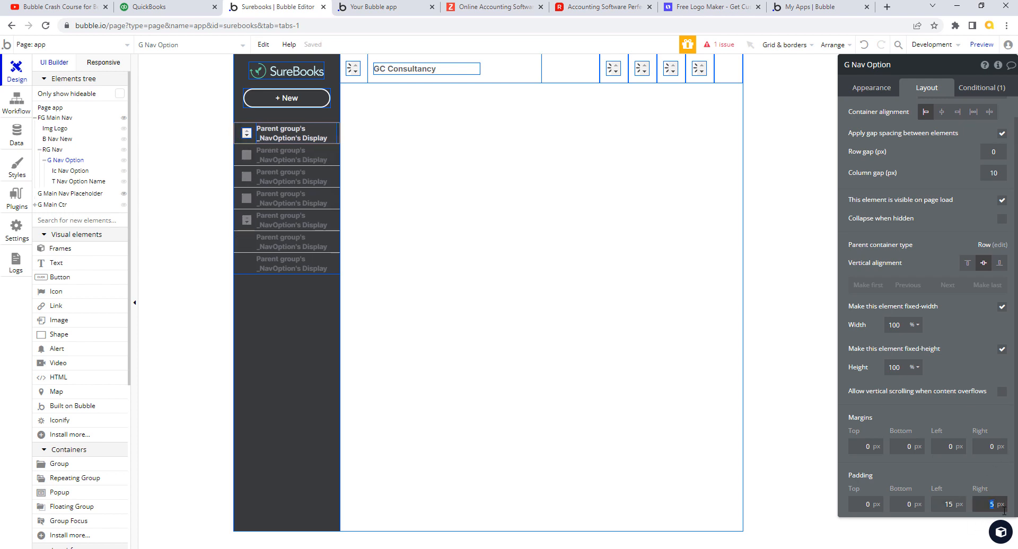
type("5")
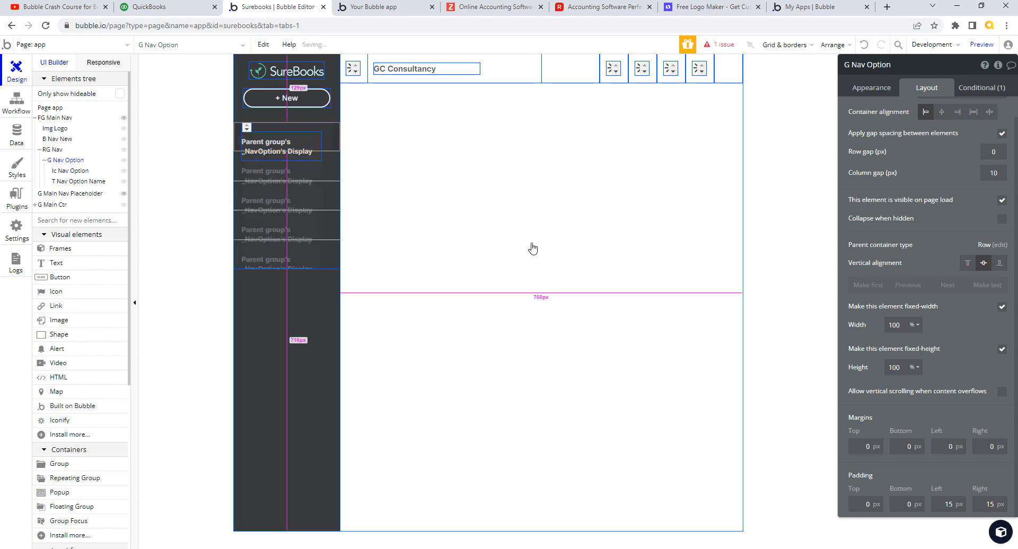
- Set the fixed width of the T Nav Option Name text to 140 px and refresh the app preview to check the navigation layout
left_click(308, 144)
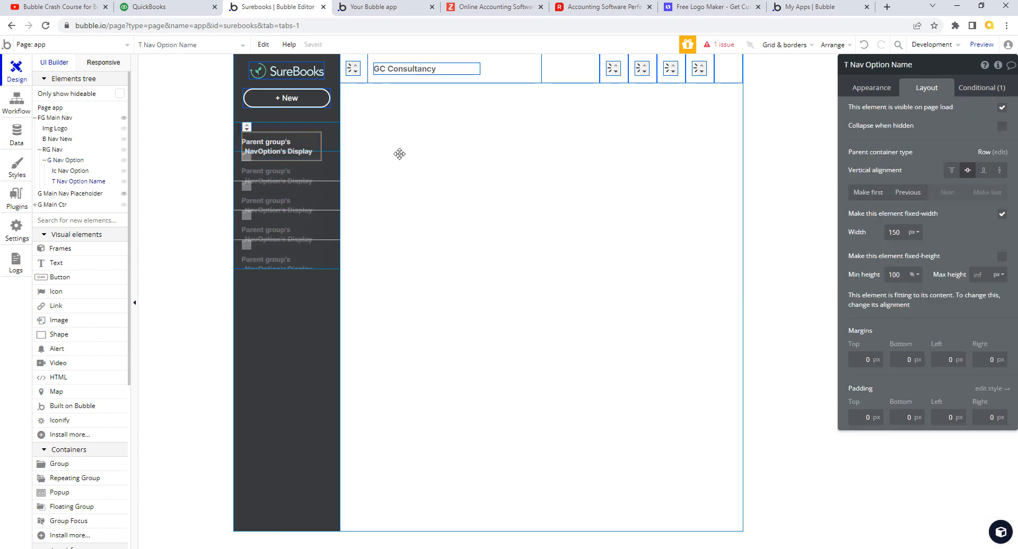
double_click(894, 231)
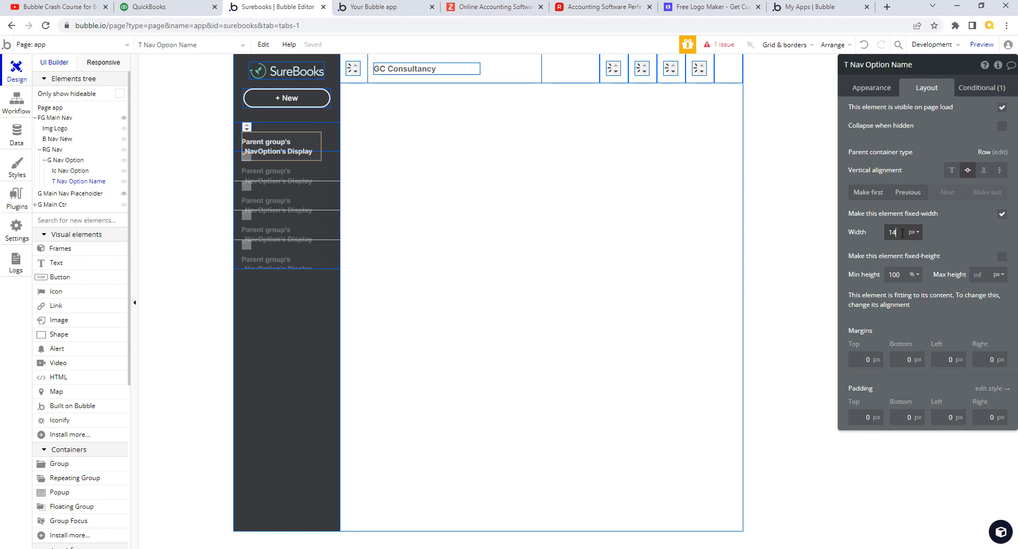
key("Tab")
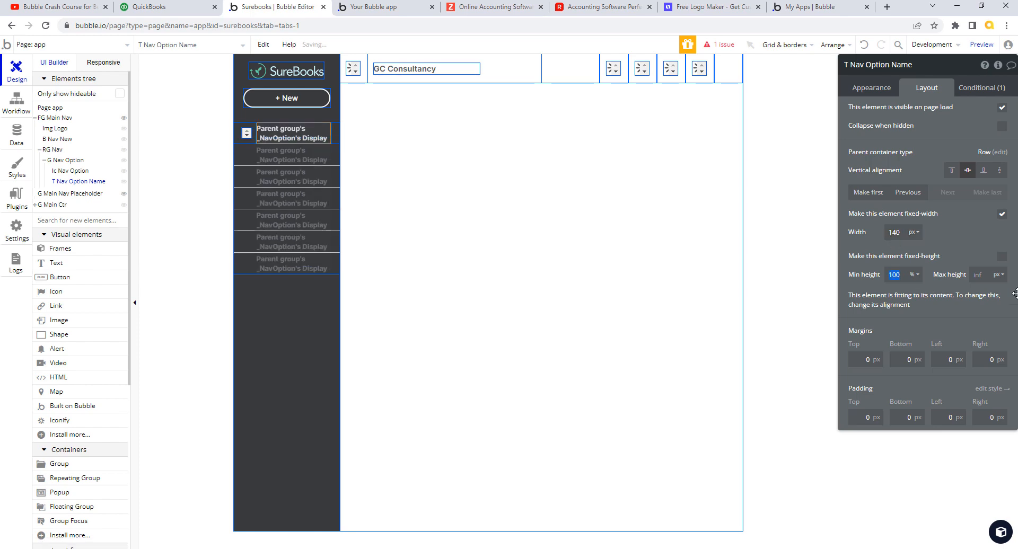
left_click(404, 10)
left_click(395, 52)
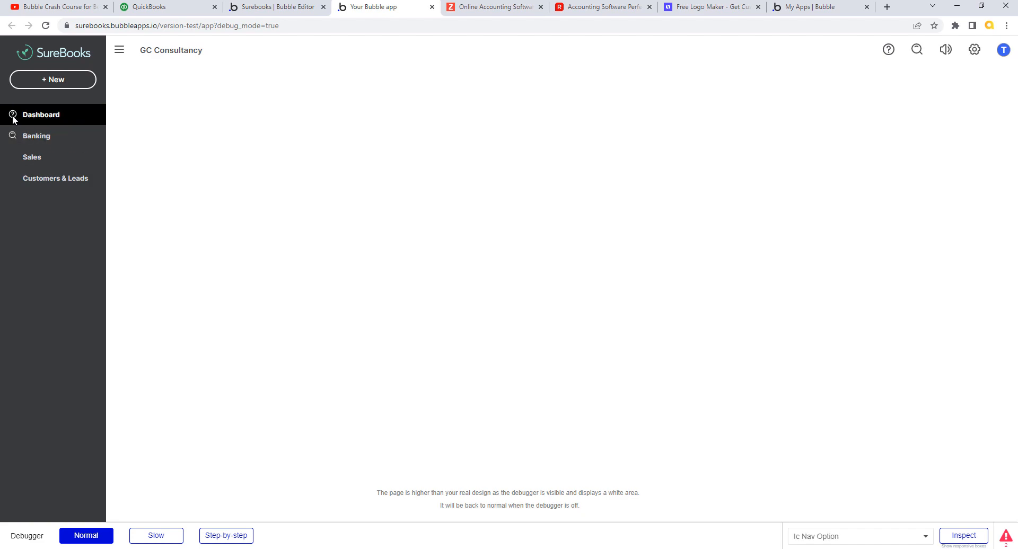
- Back in the Bubble editor, resize the Ic Nav Option icon to 20 by 20 and refresh the app preview
left_click(296, 7)
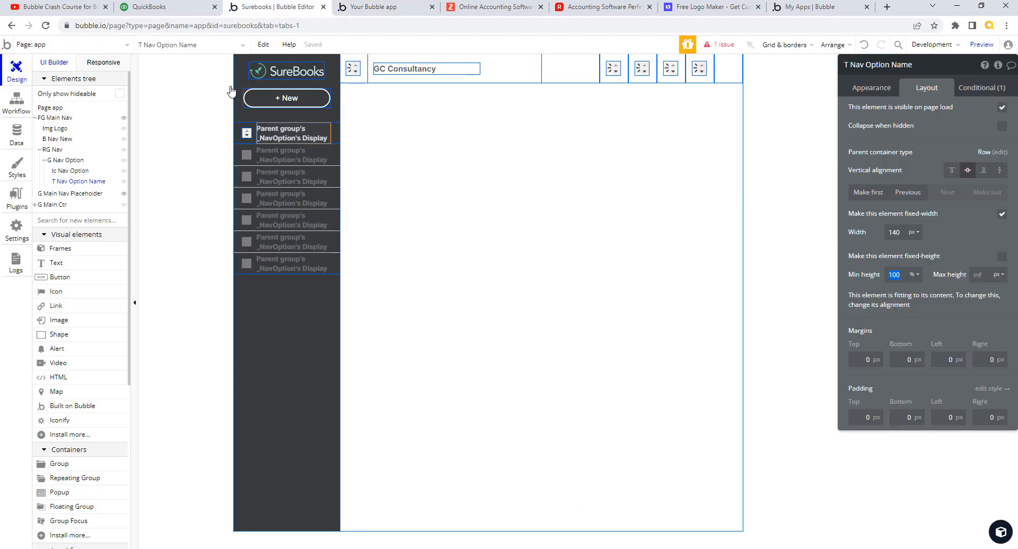
left_click(246, 133)
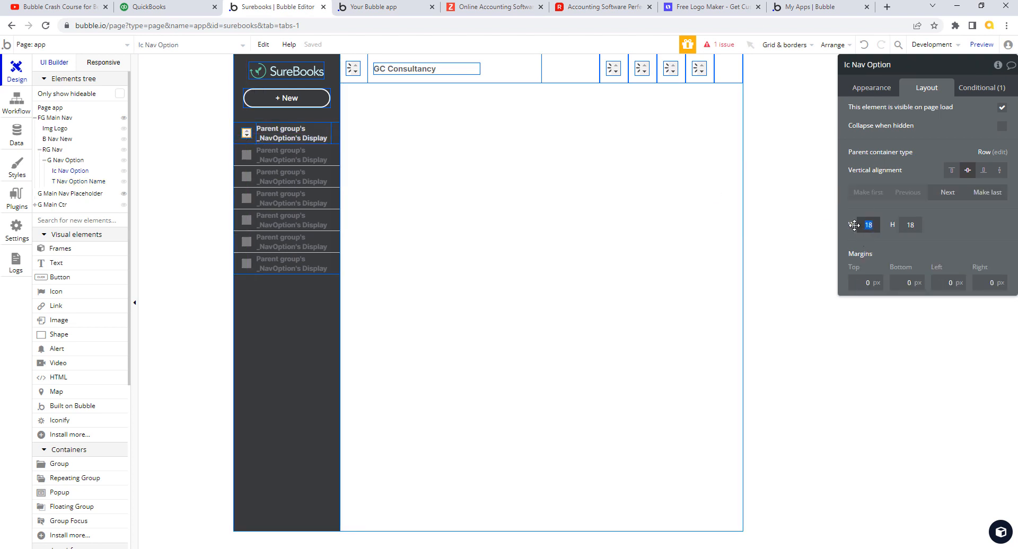
type("2")
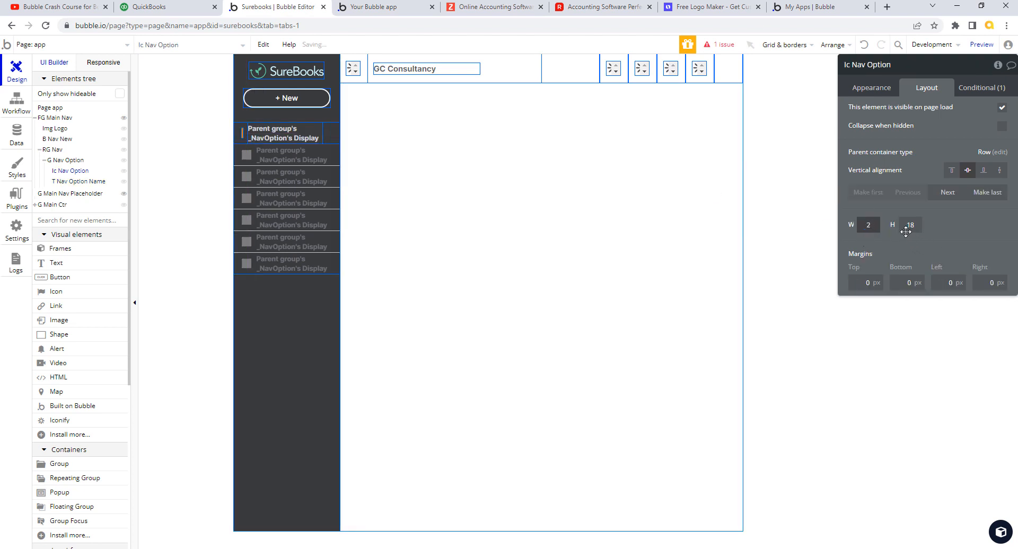
type("0")
key("Tab")
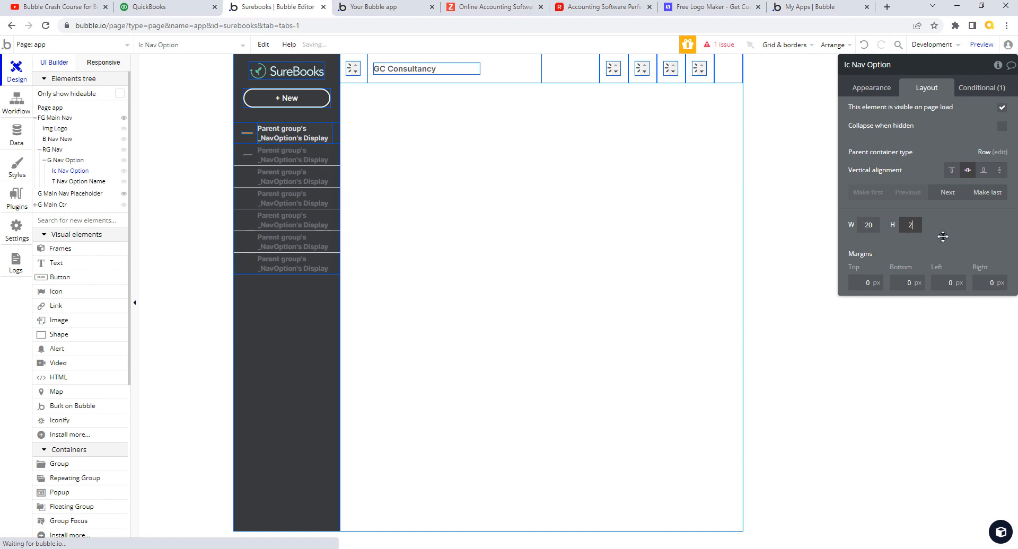
type("20")
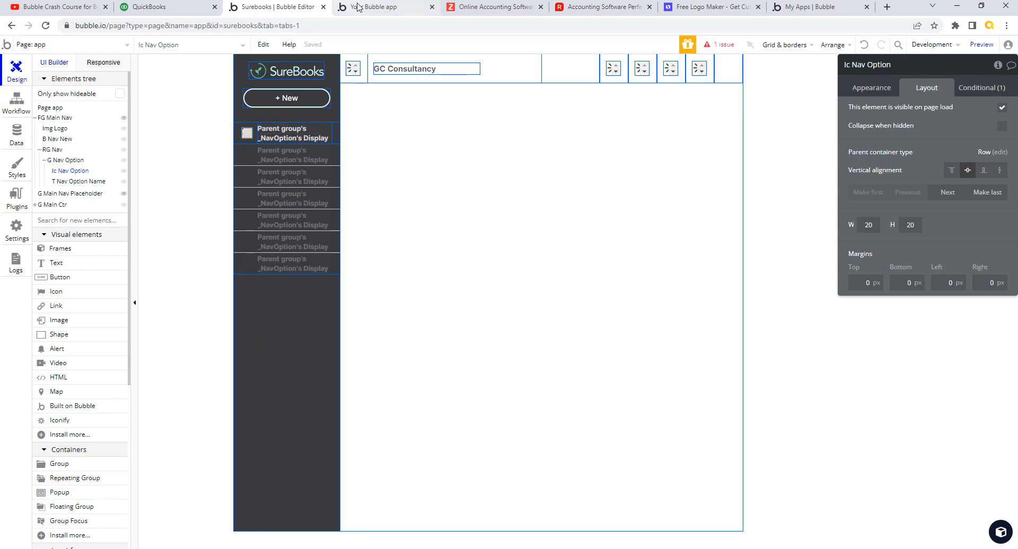
left_click(384, 10)
left_click(417, 47)
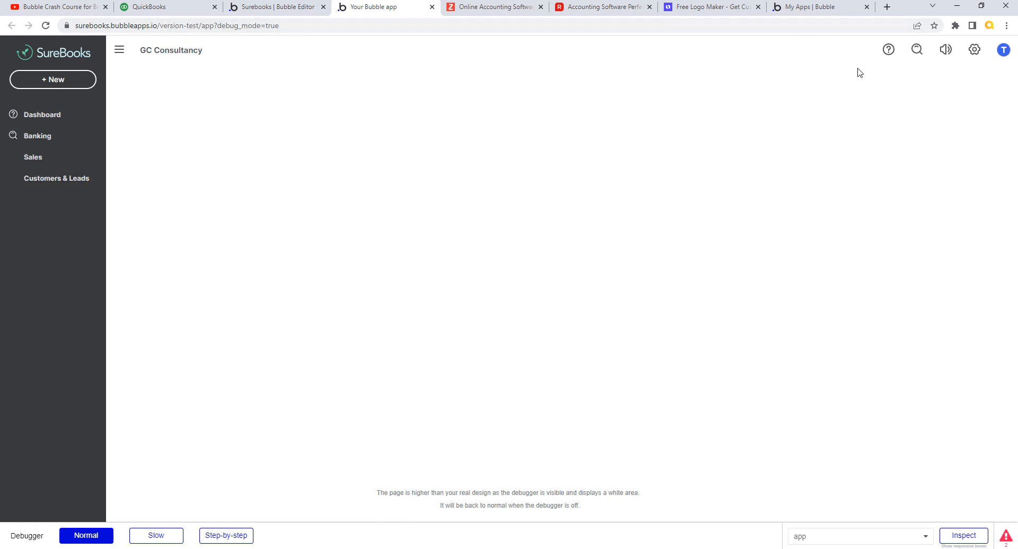
- Go to iconify.design in a new browser tab and open the IconPark Outline set from its list of icon sets
left_click(886, 8)
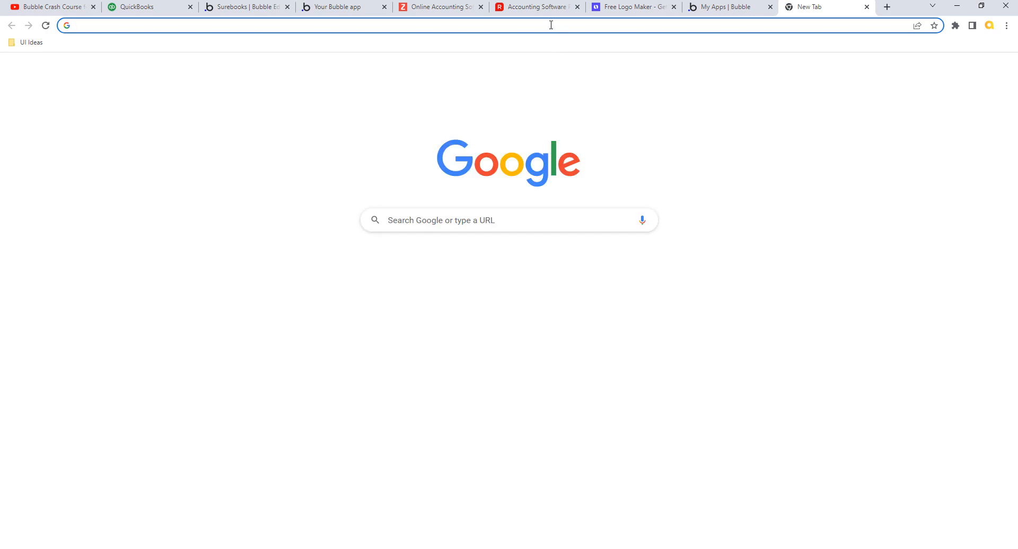
left_click(552, 25)
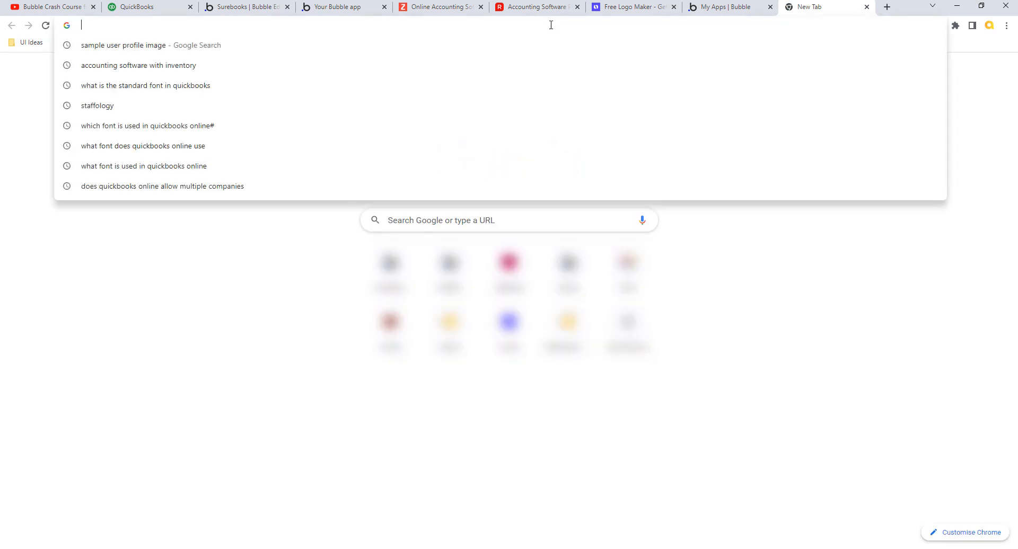
type("icon")
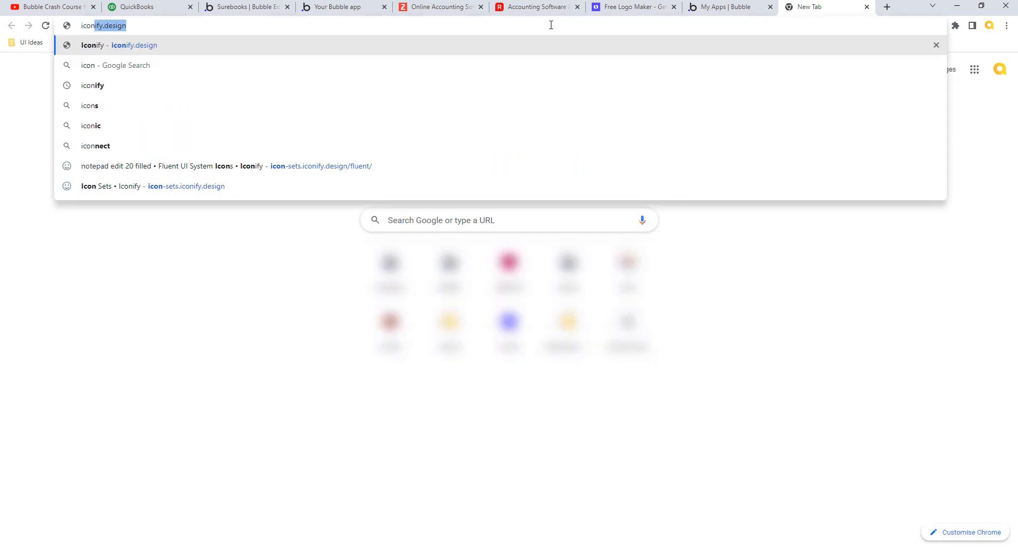
key("Return")
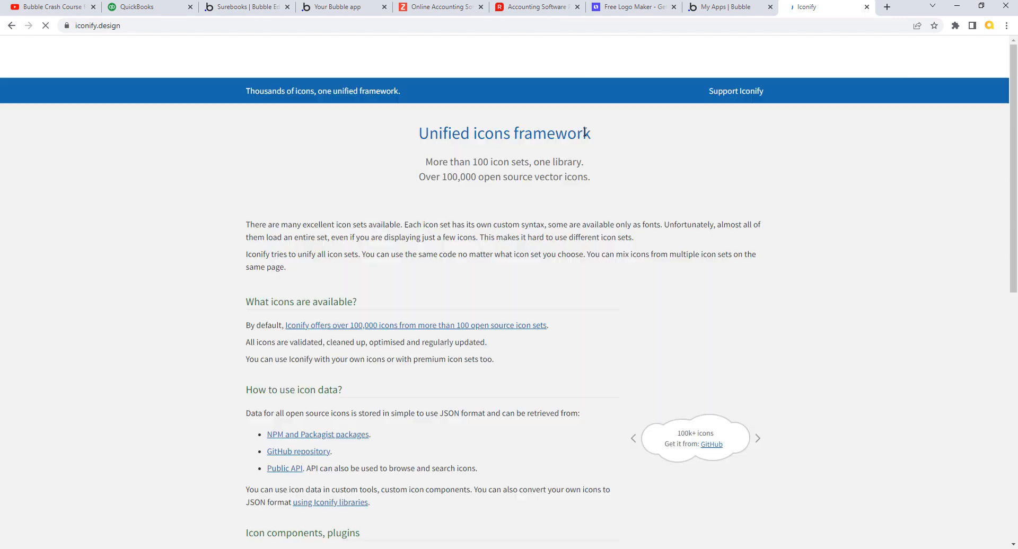
left_click(396, 330)
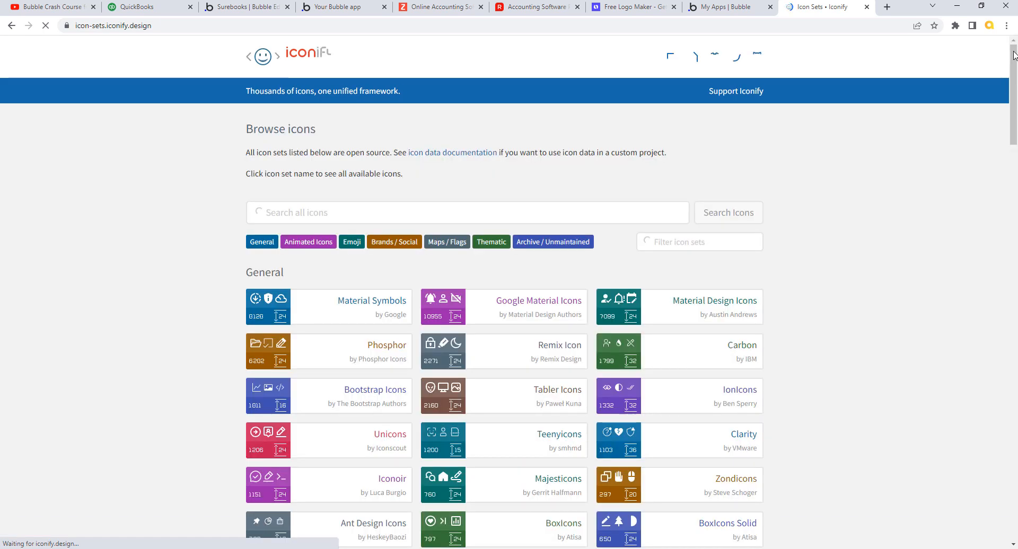
scroll(1016, 145, "down", 10)
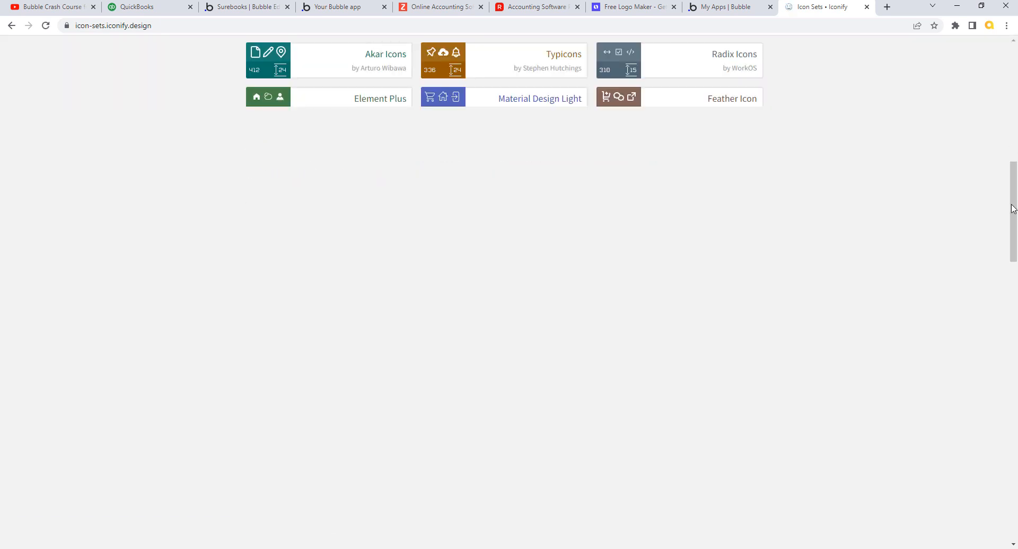
scroll(1013, 254, "down", 2)
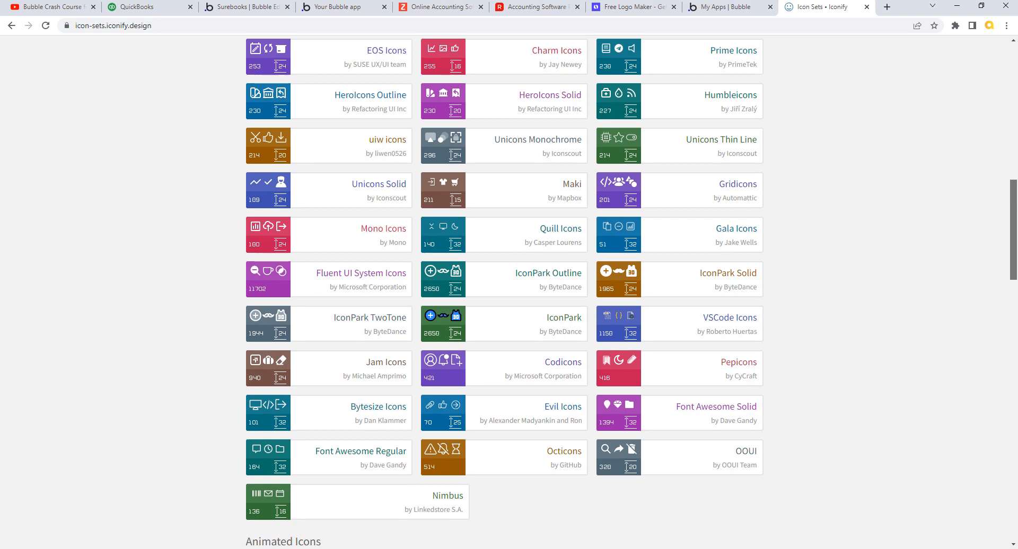
scroll(901, 296, "down", 1)
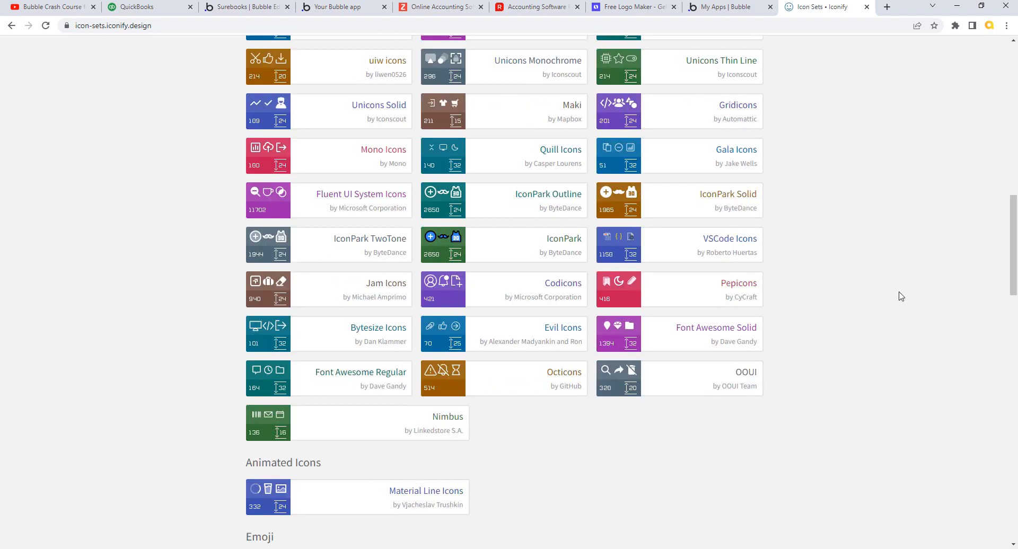
left_click(558, 197)
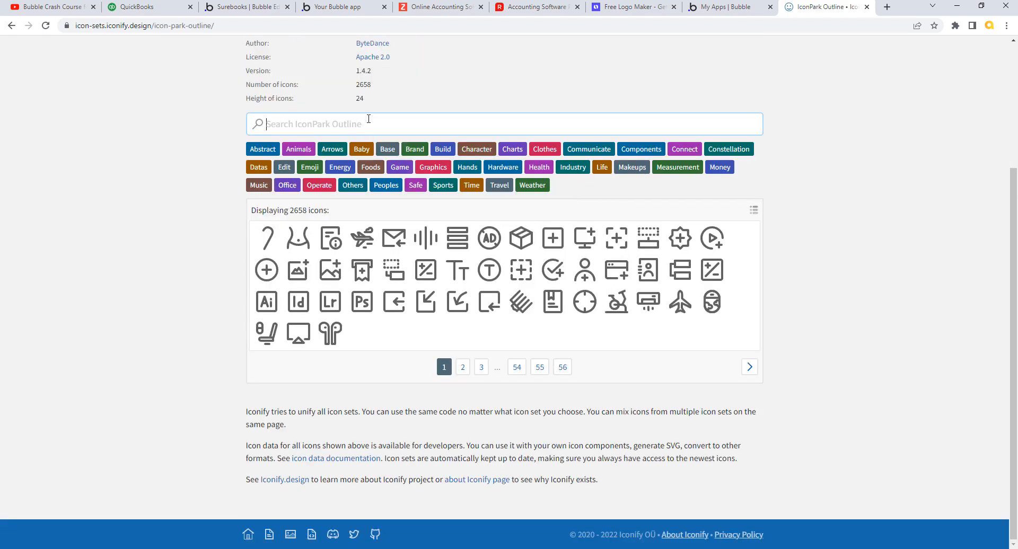
- Search the IconPark Outline set for "dashboa", open the dashboard-one icon and copy its name, icon-park-outline:dashboard-one
type("dashbo")
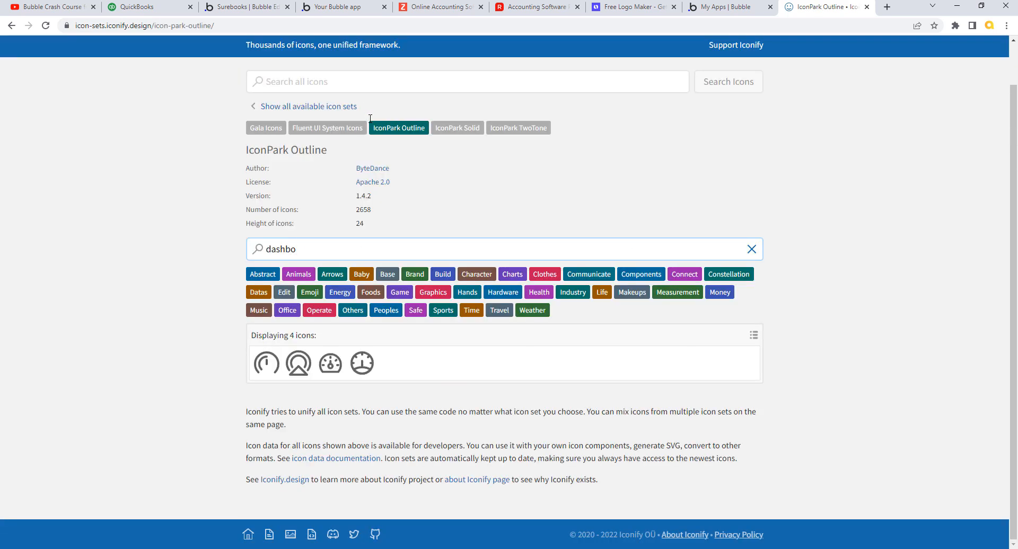
type("ad")
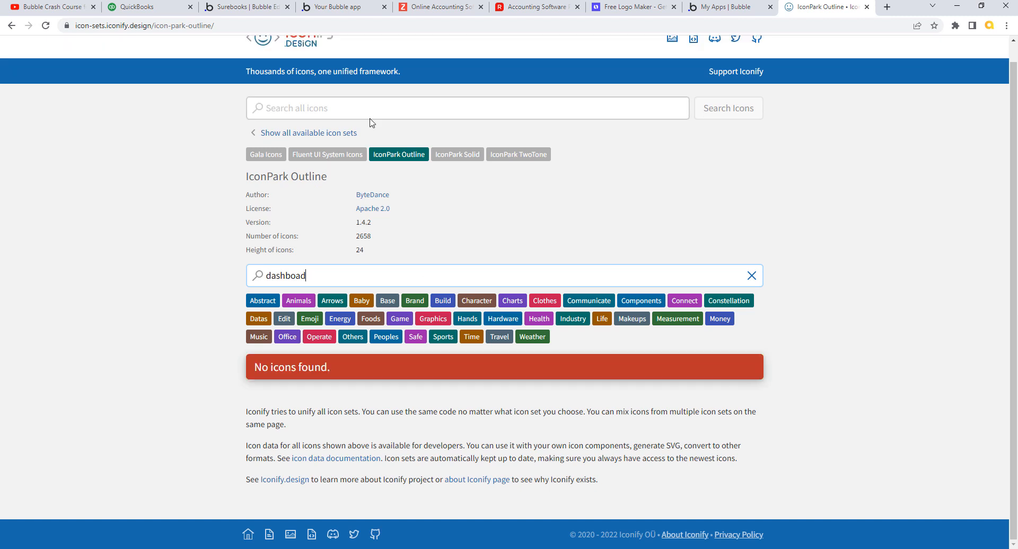
key("BackSpace")
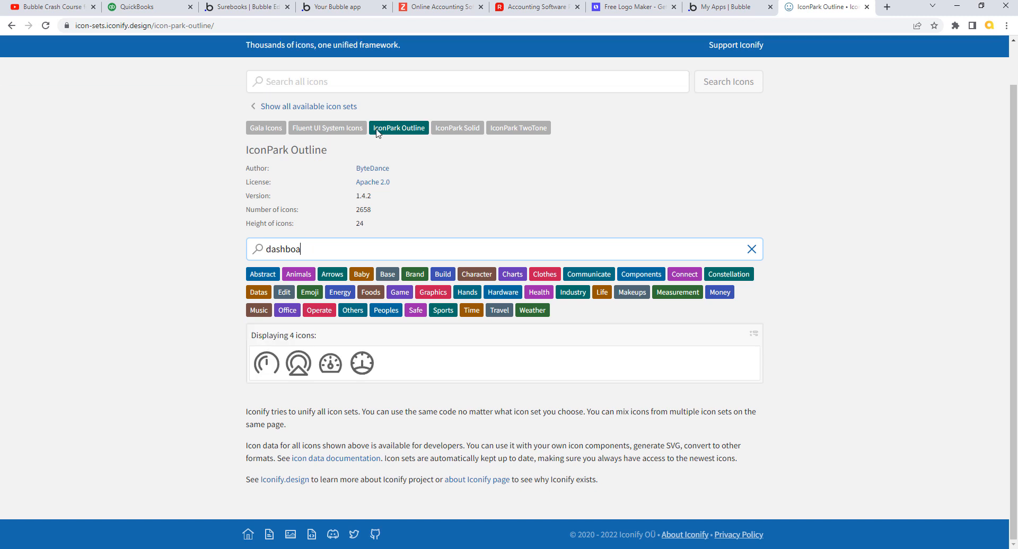
left_click(336, 370)
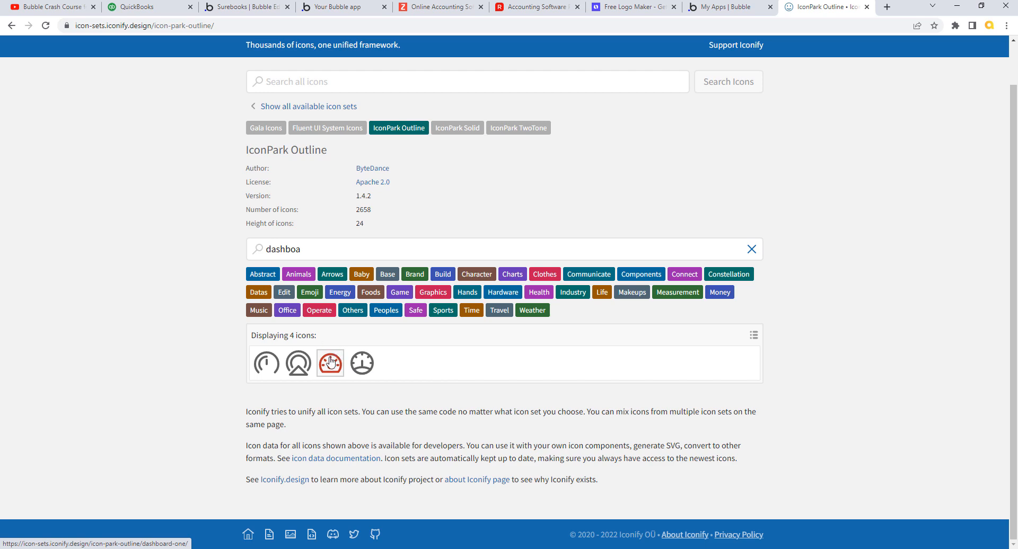
left_click(329, 366)
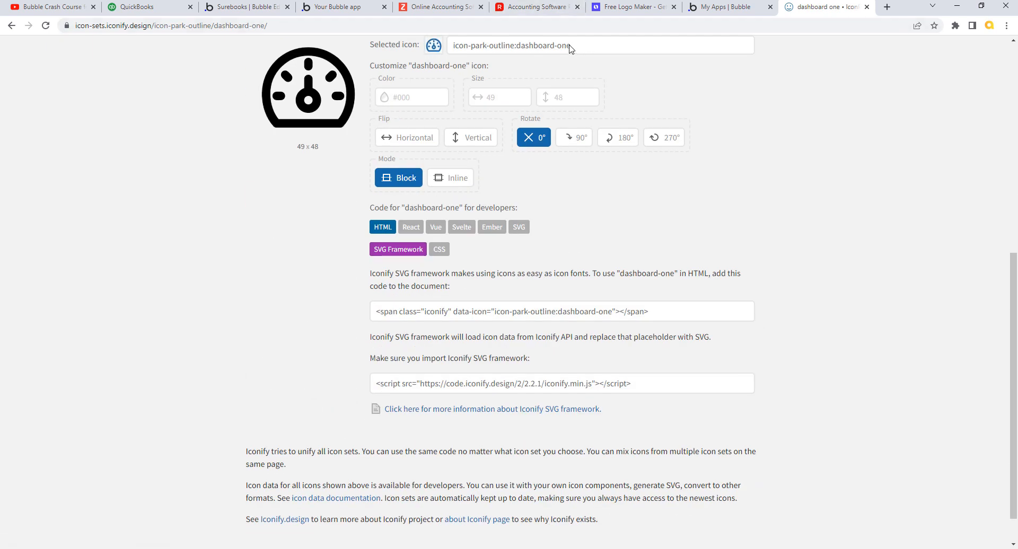
left_click_drag(570, 46, 450, 48)
key("ctrl+c")
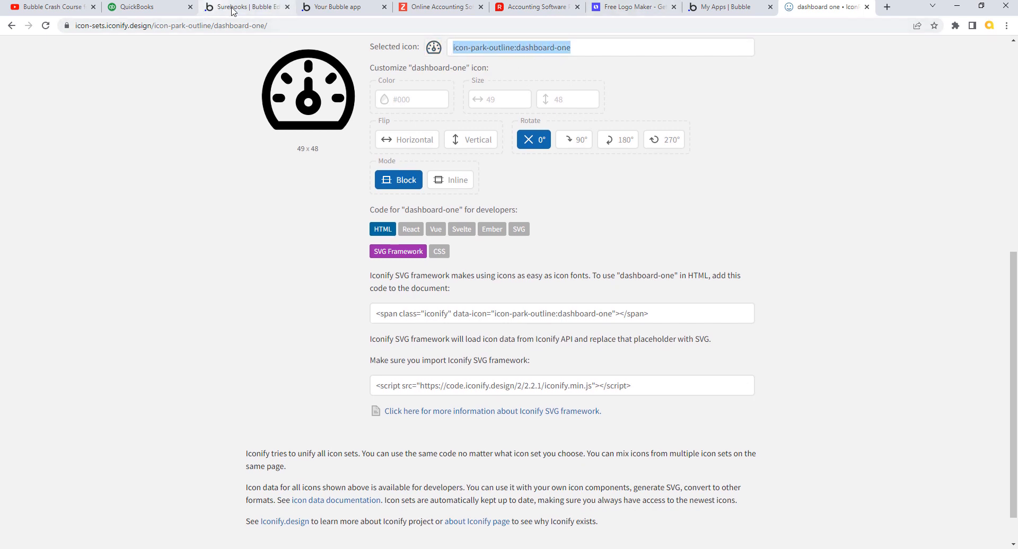
left_click(297, 87)
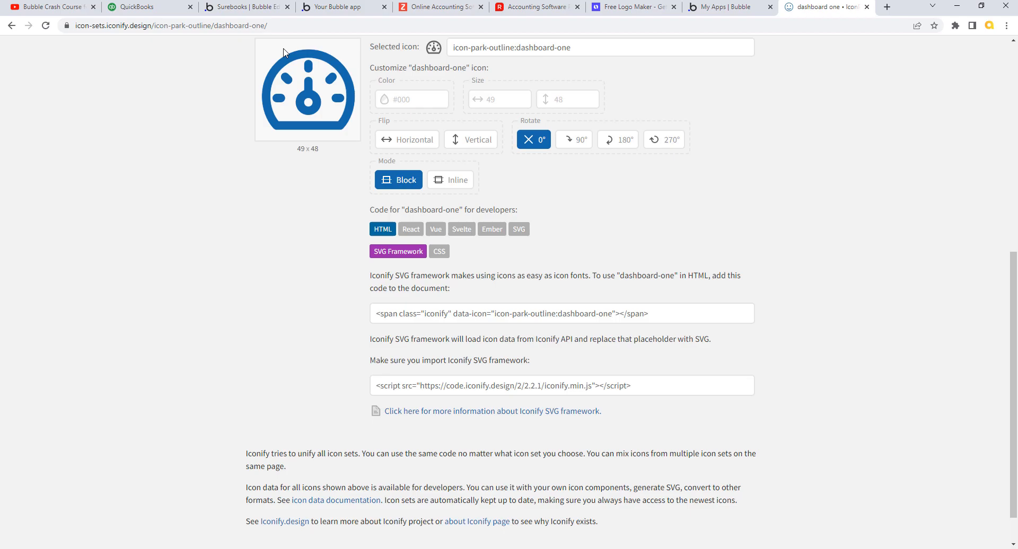
- In the Bubble editor, set the Icon attribute of the Dashboard option in the _NavOption set to icon-park-outline:dashboard-one and save it
left_click(245, 7)
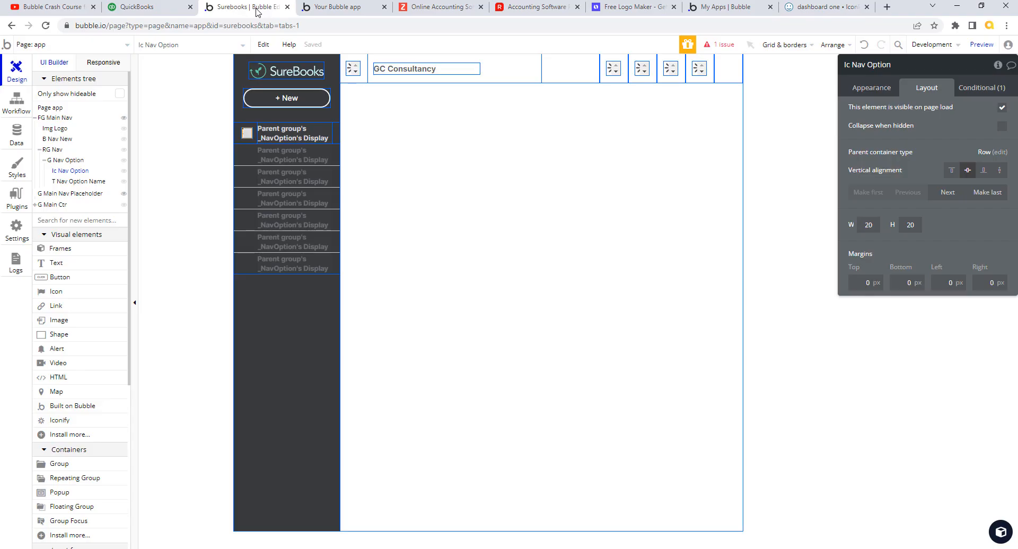
left_click(16, 133)
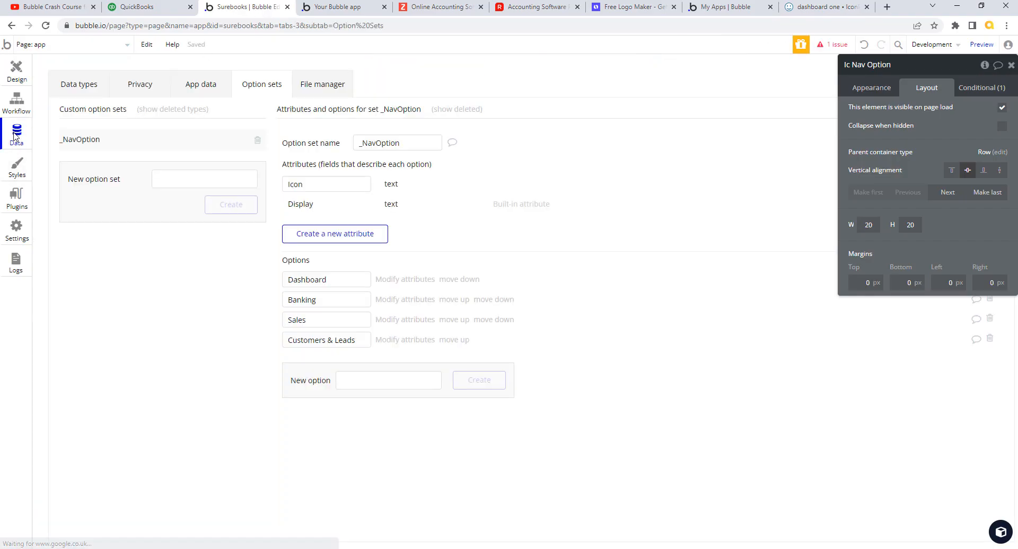
left_click(402, 281)
left_click_drag(415, 98, 326, 105)
key("ctrl+v")
left_click(509, 199)
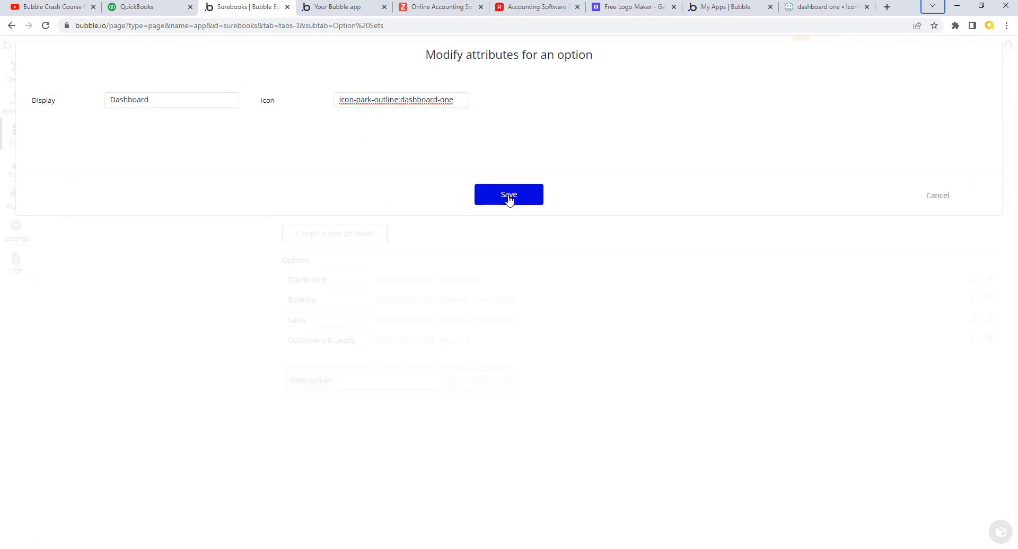
- Refresh the SureBooks app preview, check the icons and hover effect of the Dashboard and Banking options, and toggle the side navigation
left_click(354, 10)
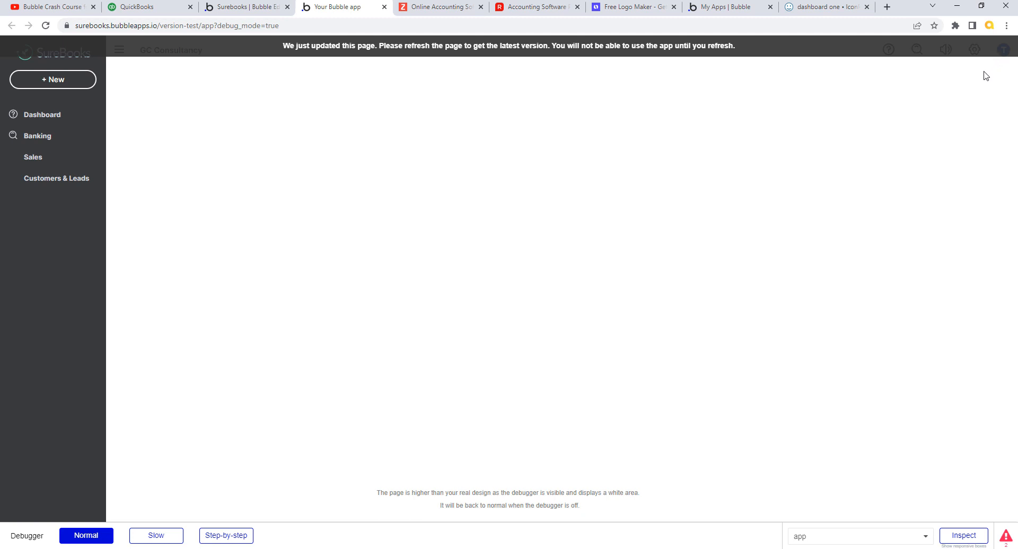
left_click(463, 50)
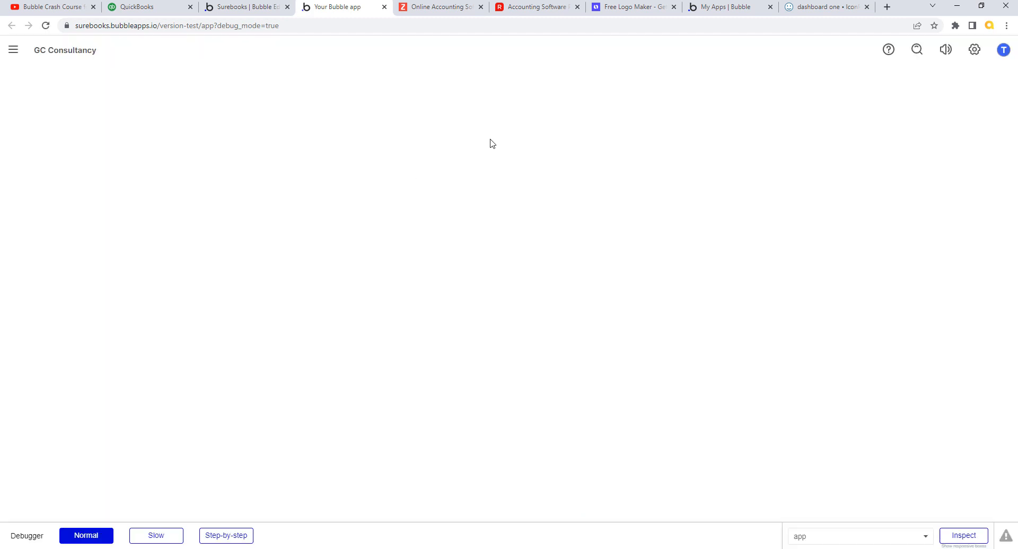
left_click(23, 112)
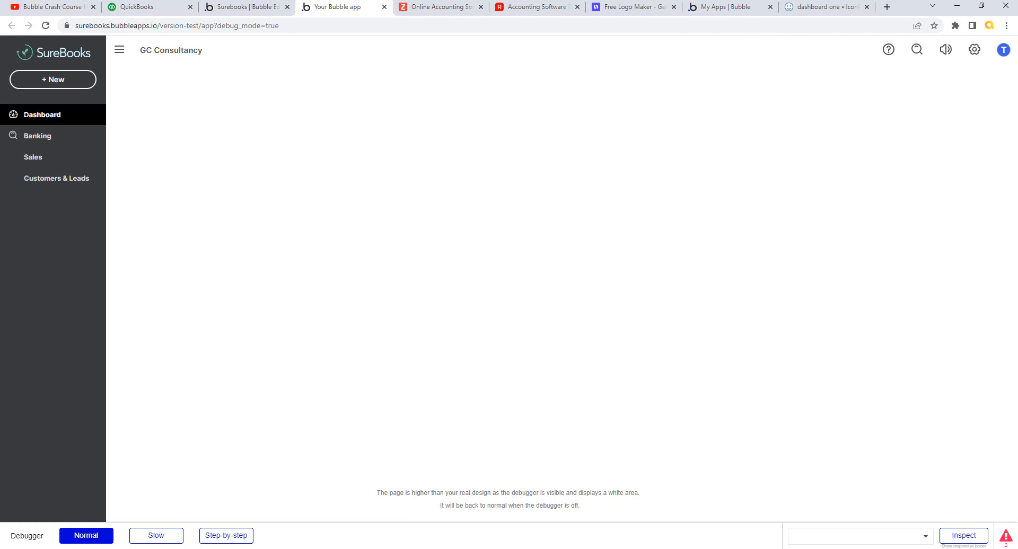
left_click(15, 115)
left_click(33, 114)
left_click(44, 115)
left_click(41, 136)
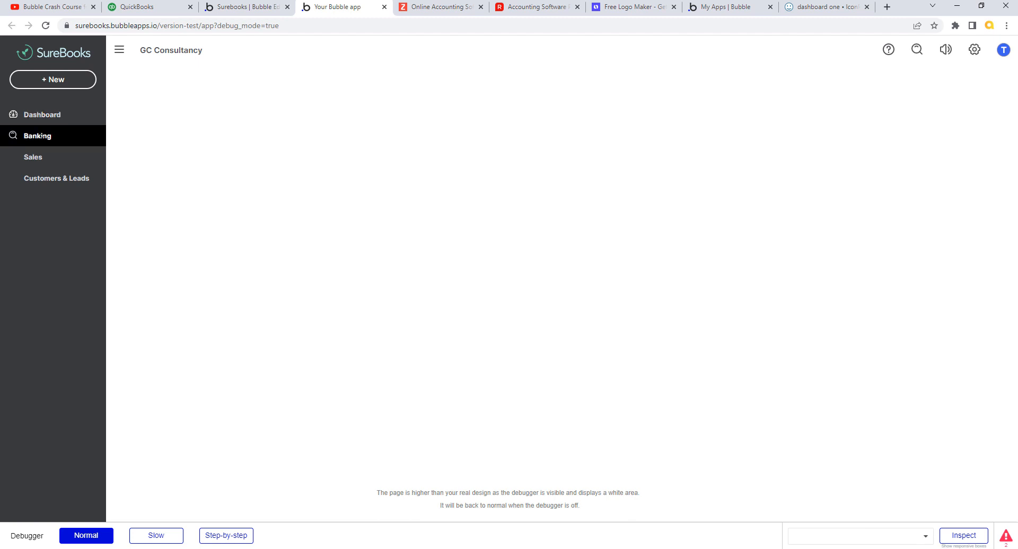
left_click(13, 117)
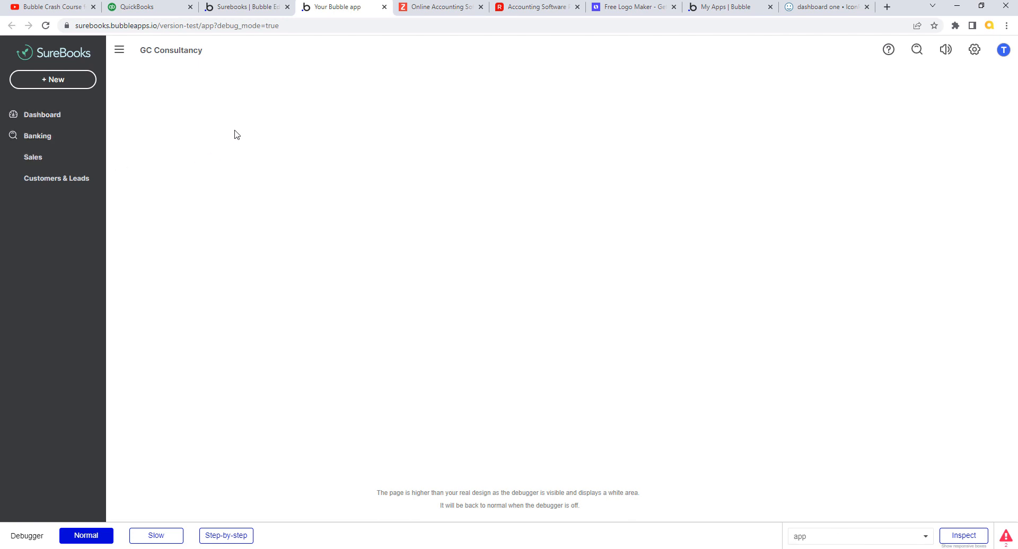
left_click(121, 55)
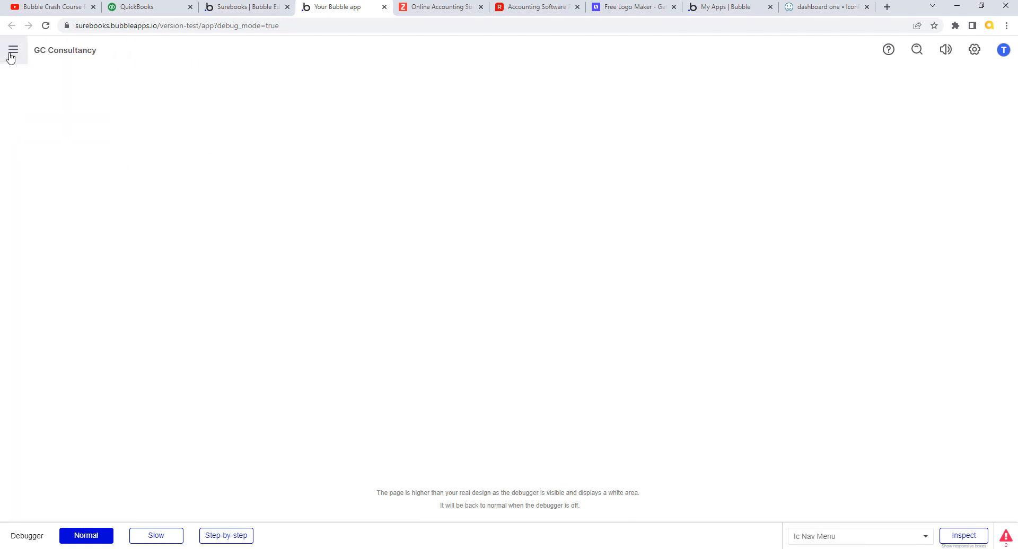
- Show, hide and show the side navigation again in the SureBooks preview to test its toggle
left_click(9, 55)
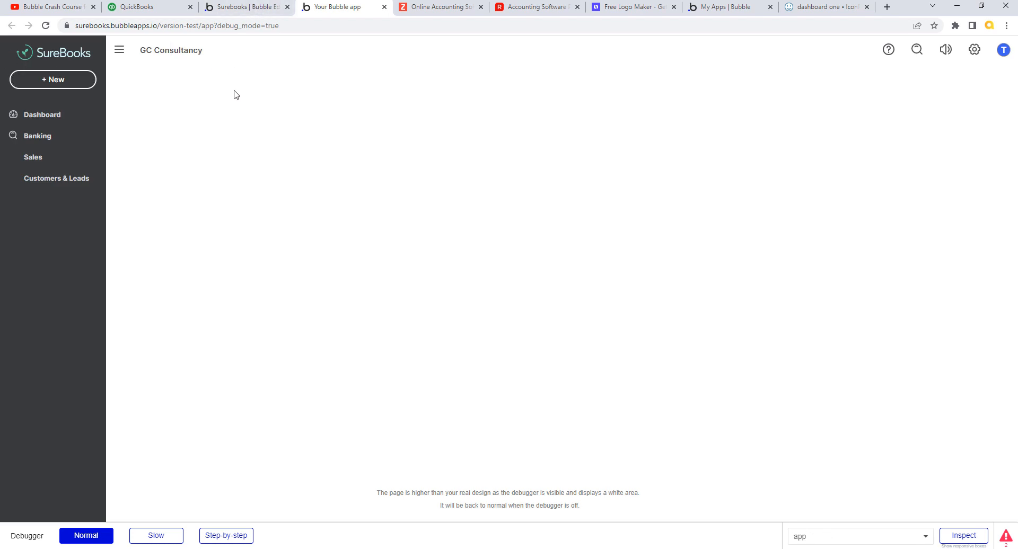
left_click(120, 58)
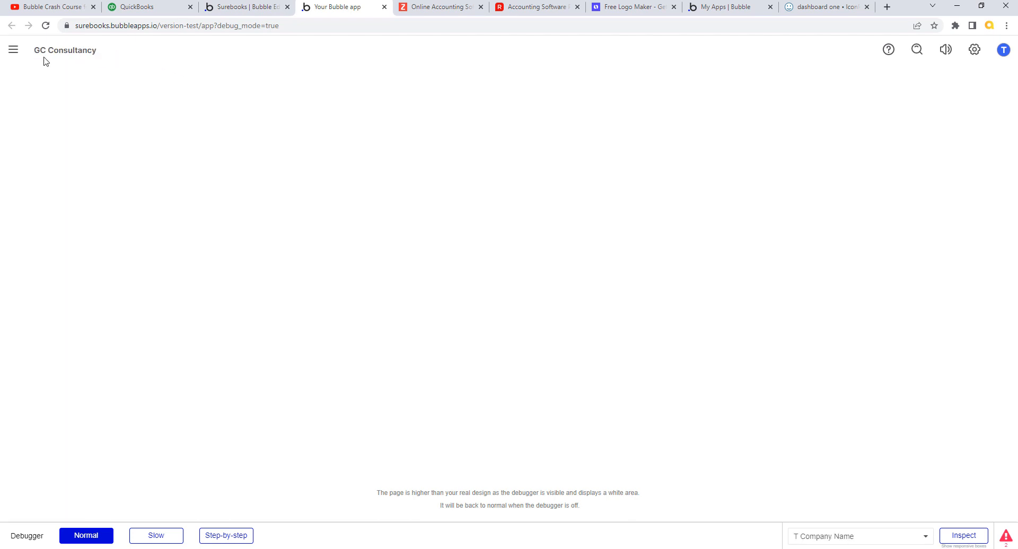
left_click(13, 56)
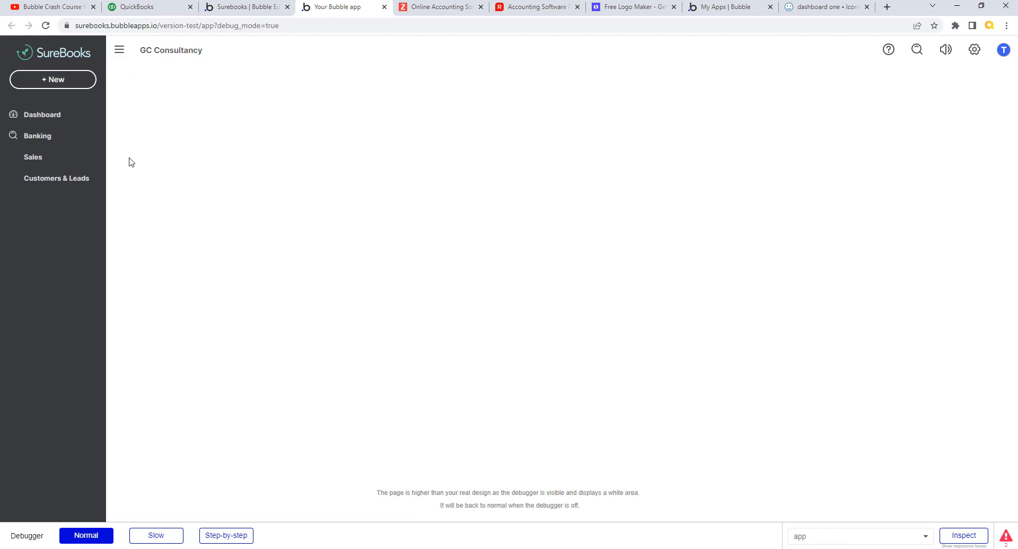
- Compare the side navigation with the one in QuickBooks, and try the Dashboard option in the SureBooks preview
left_click(165, 12)
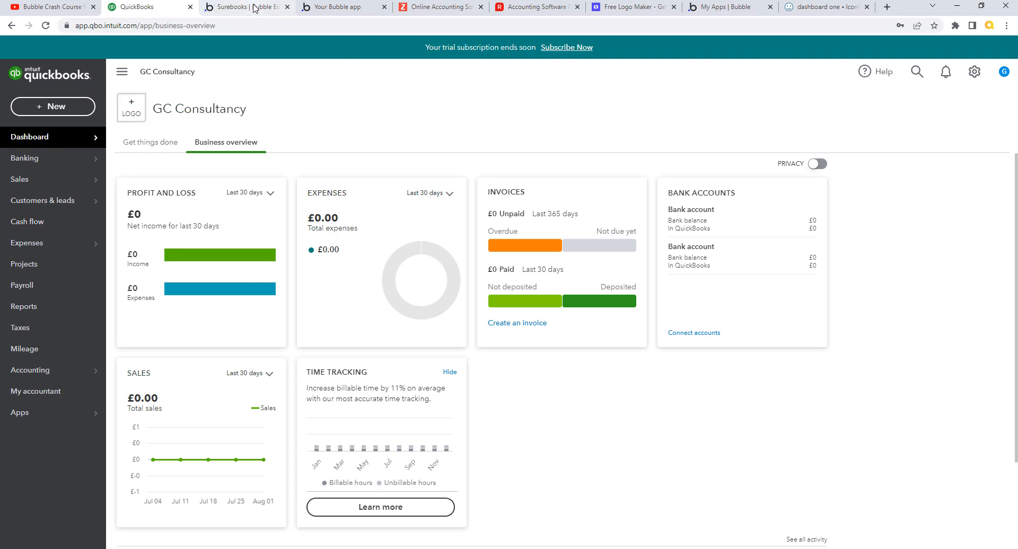
left_click(326, 7)
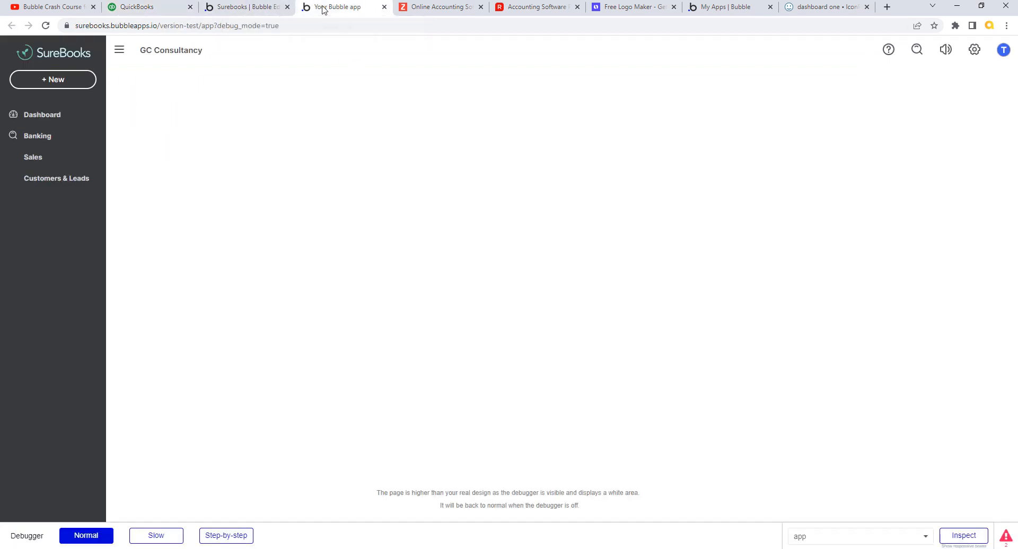
left_click(60, 115)
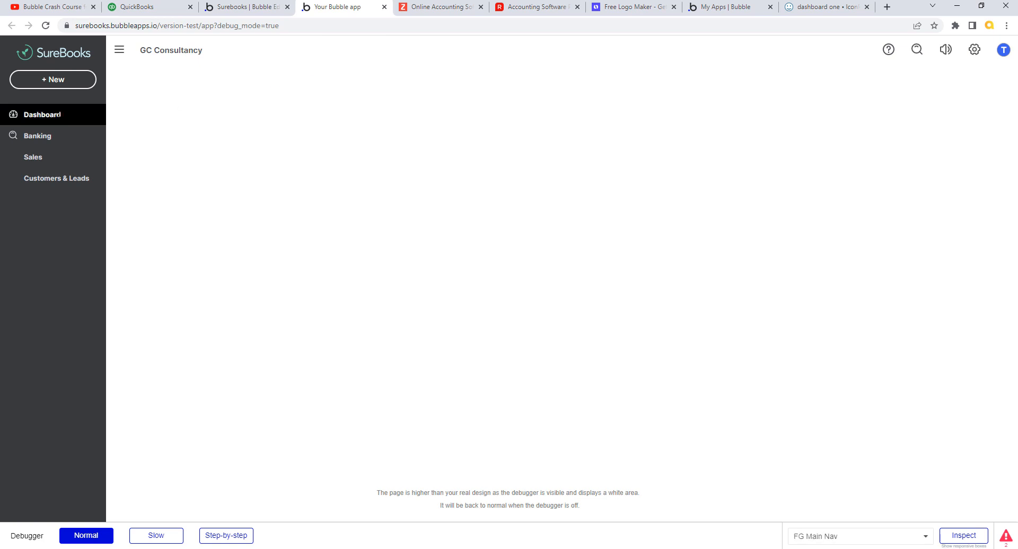